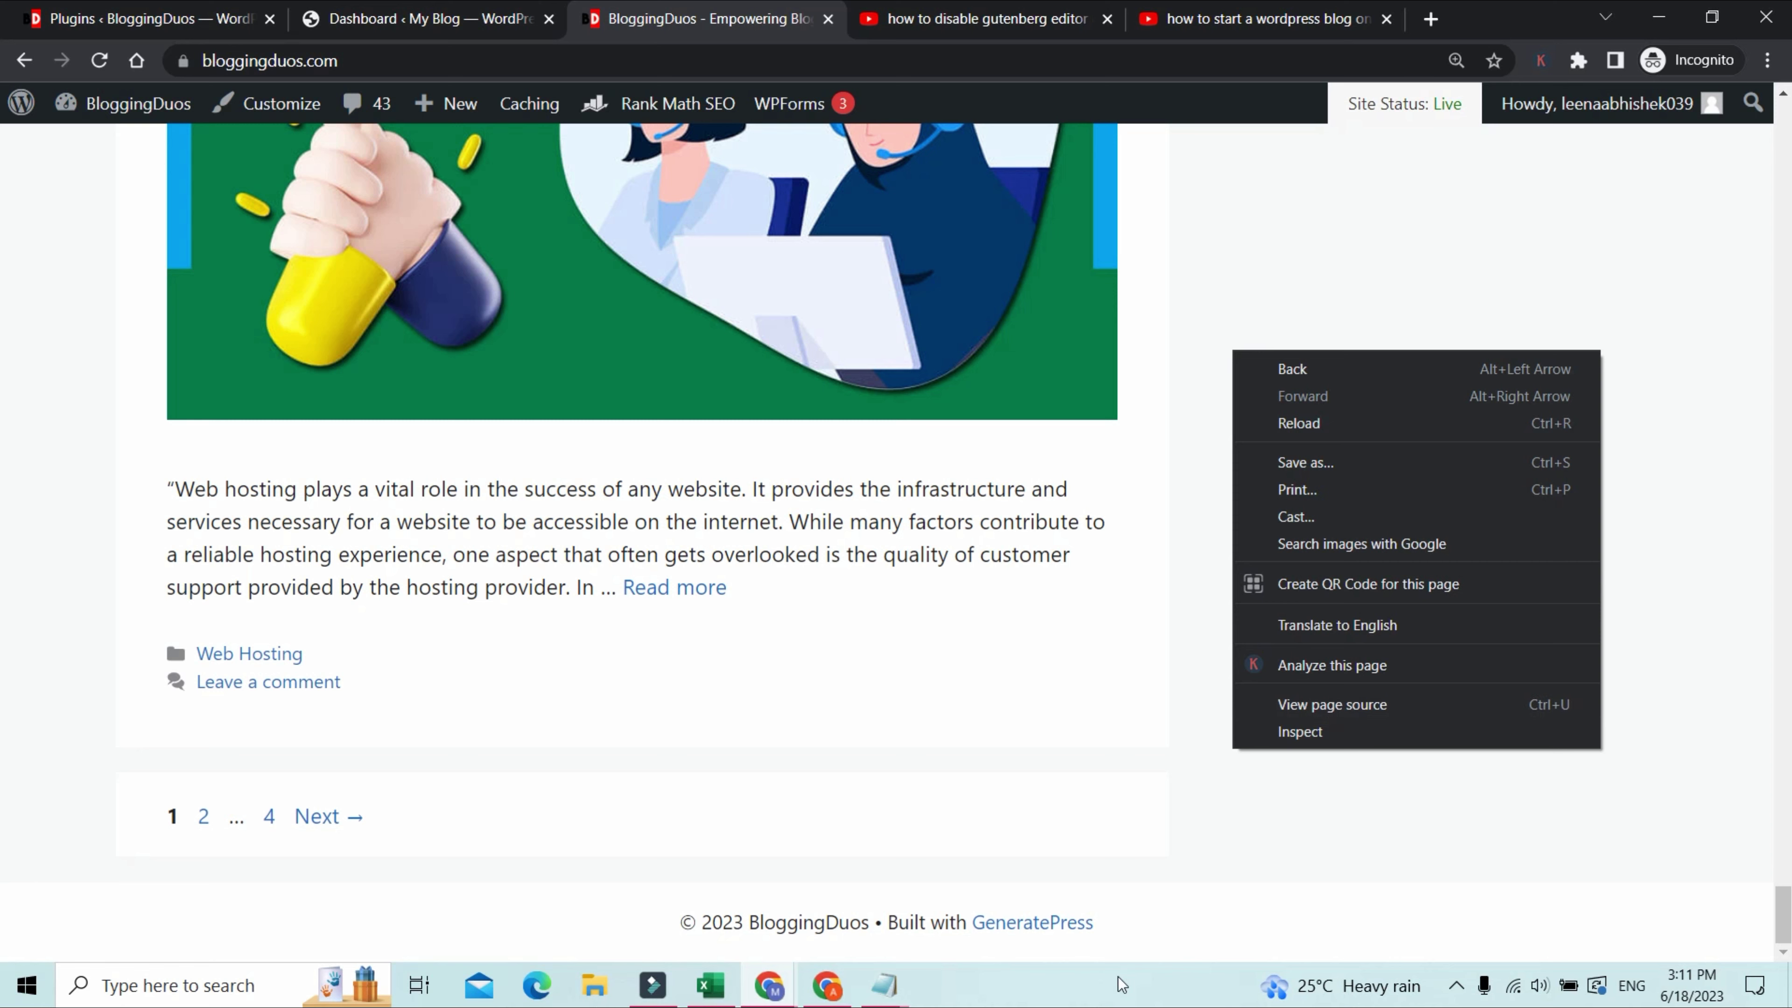
Step: Open the source code of the bloggingduos.com home page and search it for "Built with"
{"action": "right_click", "coordinate": [1267, 795]}
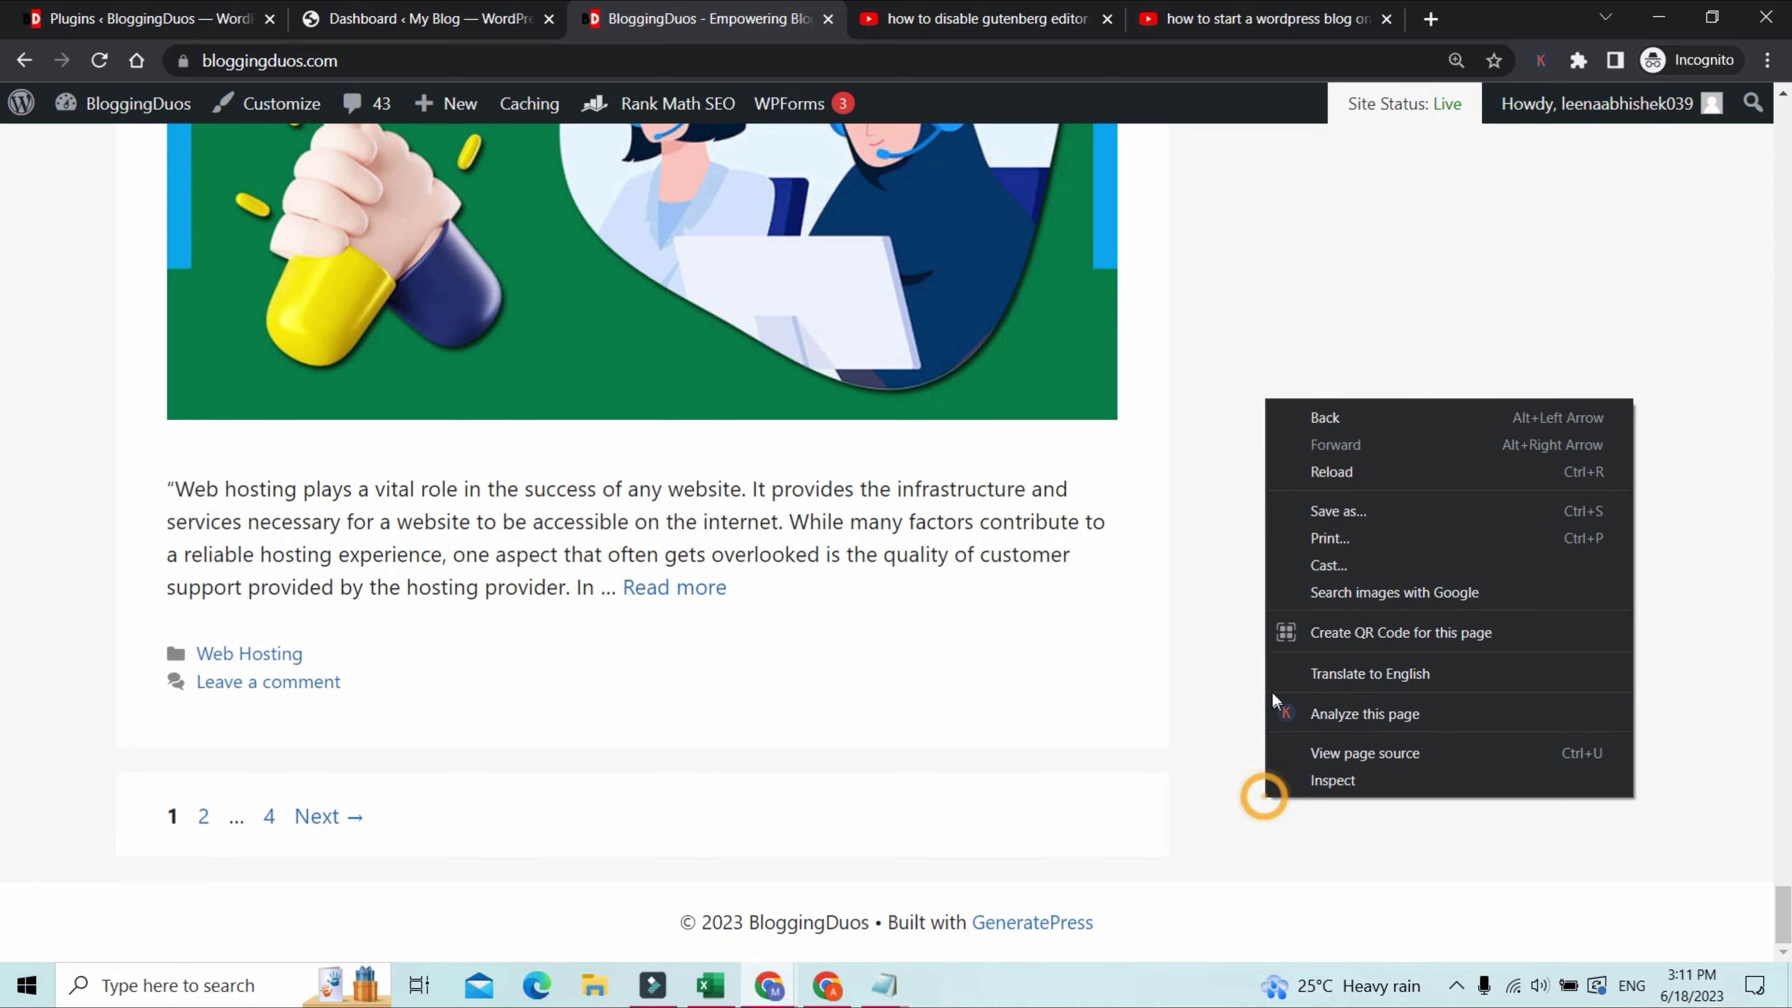
{"action": "right_click", "coordinate": [1224, 678]}
{"action": "left_click", "coordinate": [1323, 633]}
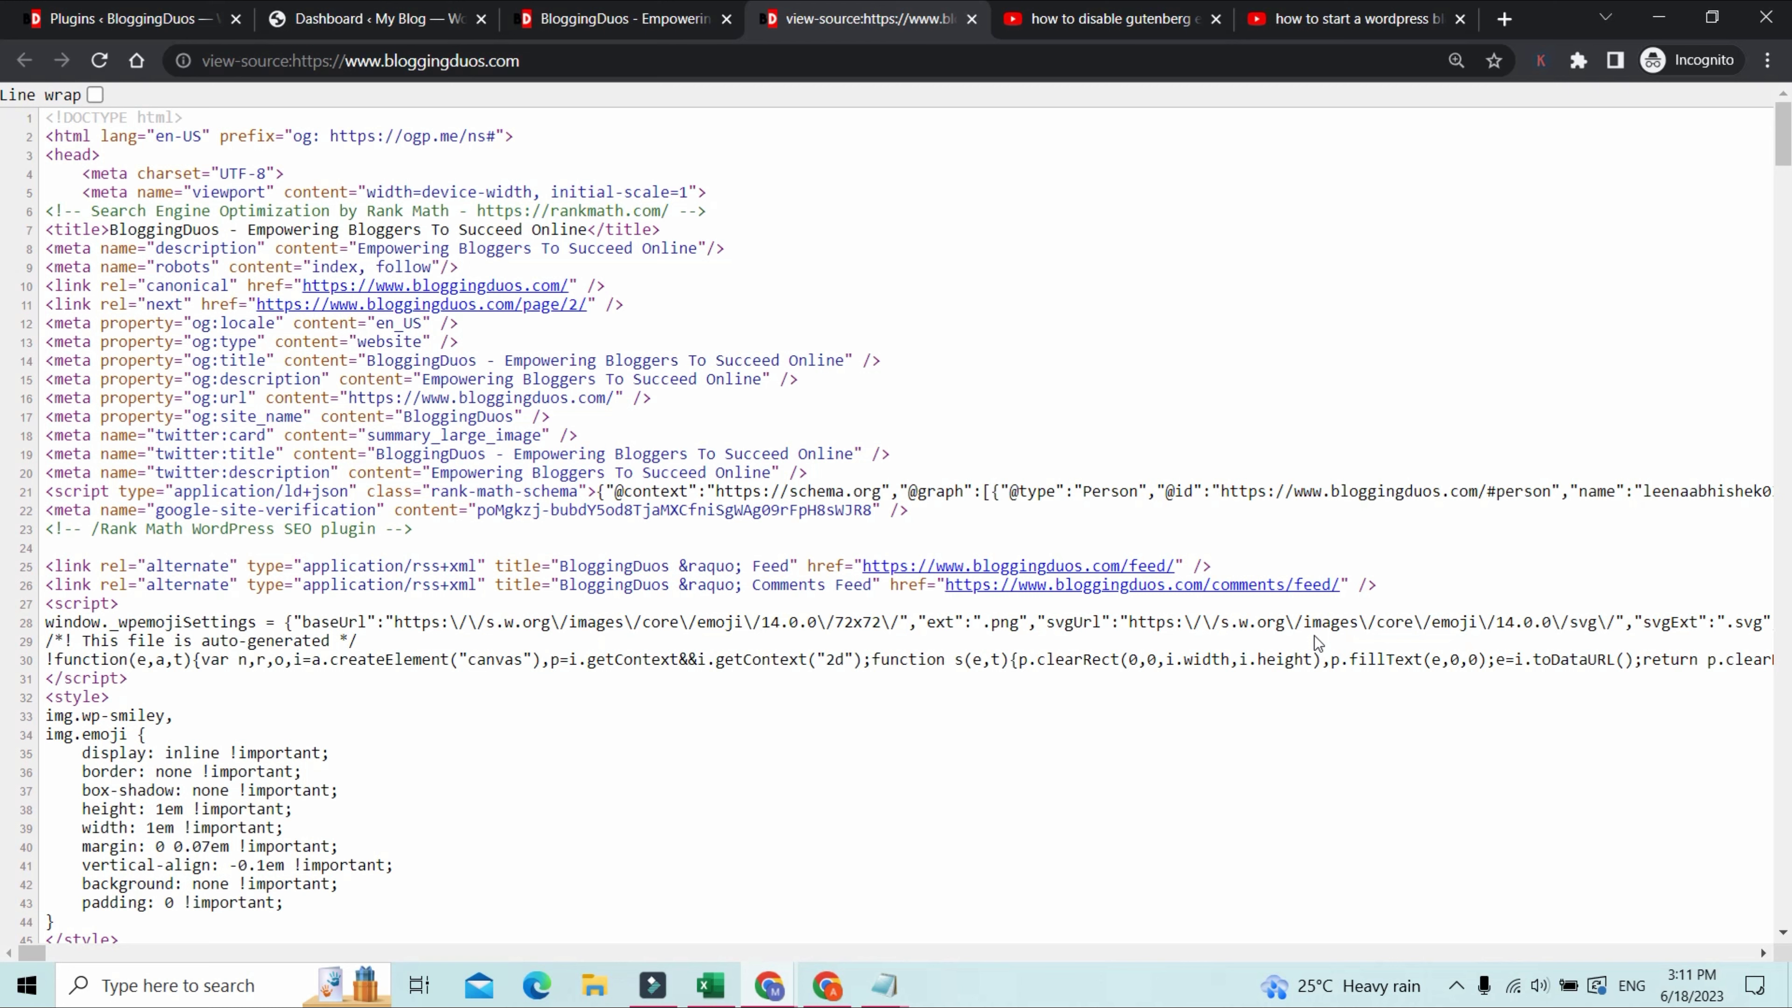
{"action": "key", "text": "ctrl+f"}
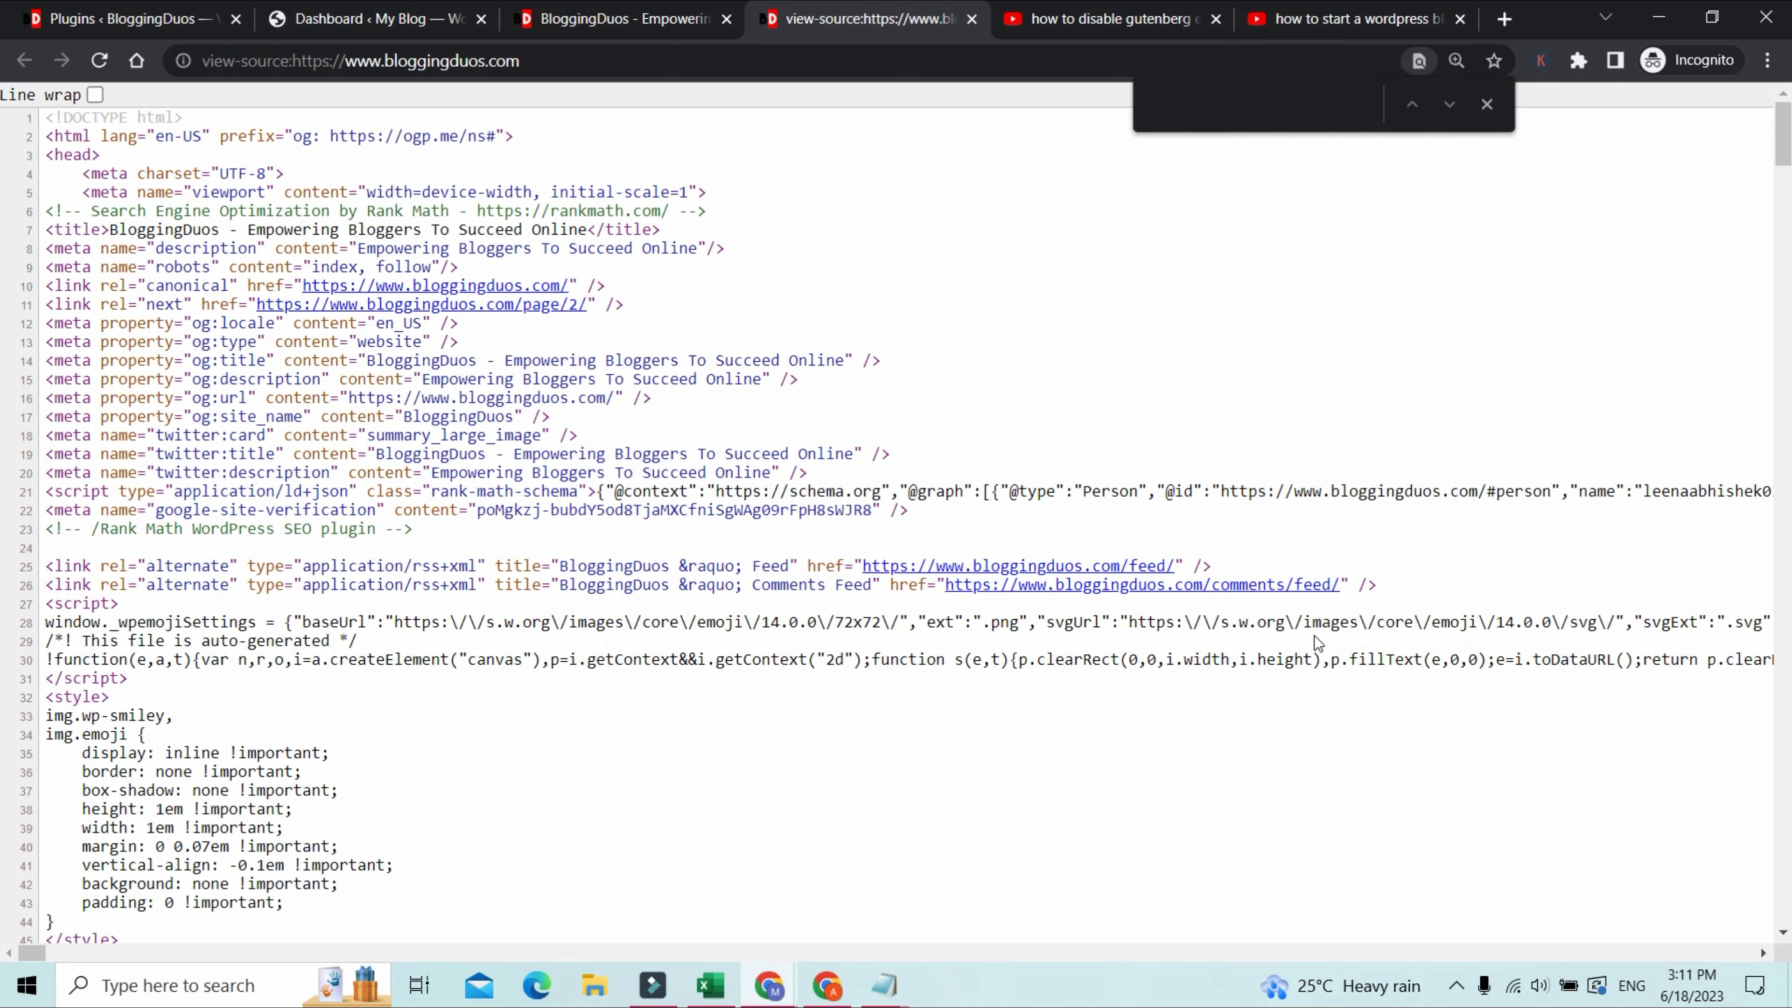
{"action": "right_click", "coordinate": [1214, 104]}
{"action": "left_click", "coordinate": [1311, 261]}
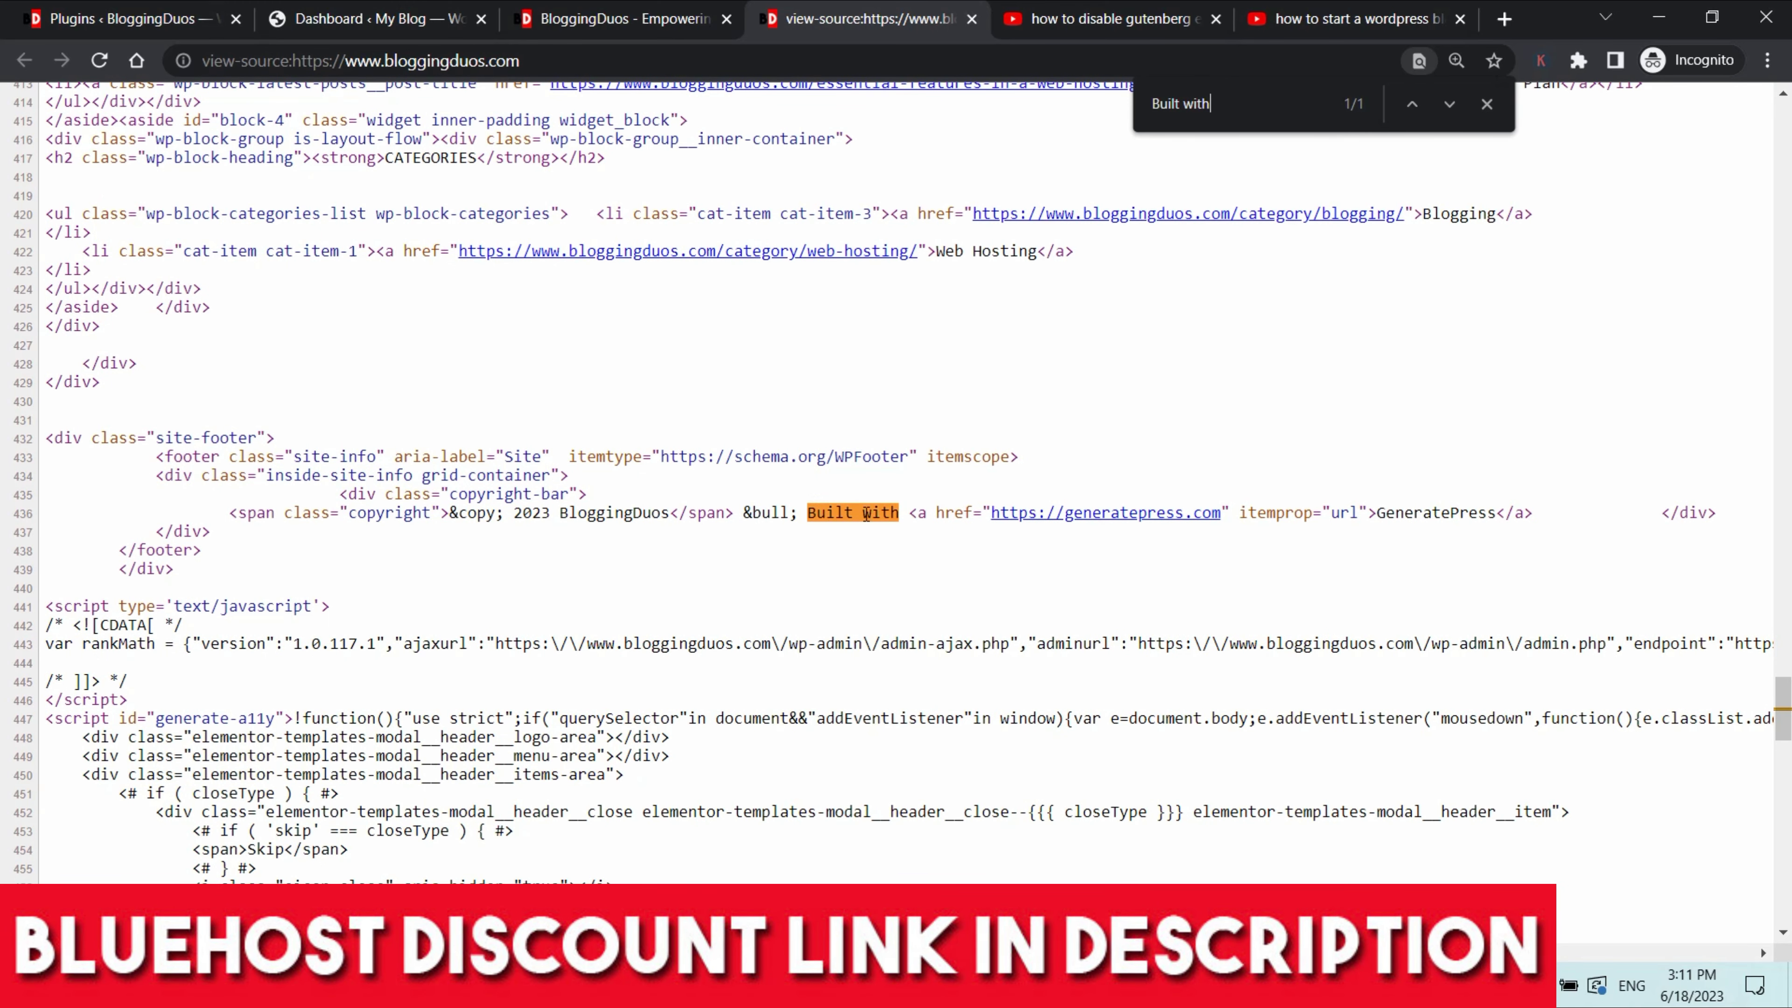
Step: Examine the "Built with" text and the GeneratePress link text in the site-footer code of the page source
{"action": "left_click_drag", "start_coordinate": [808, 512], "coordinate": [897, 514]}
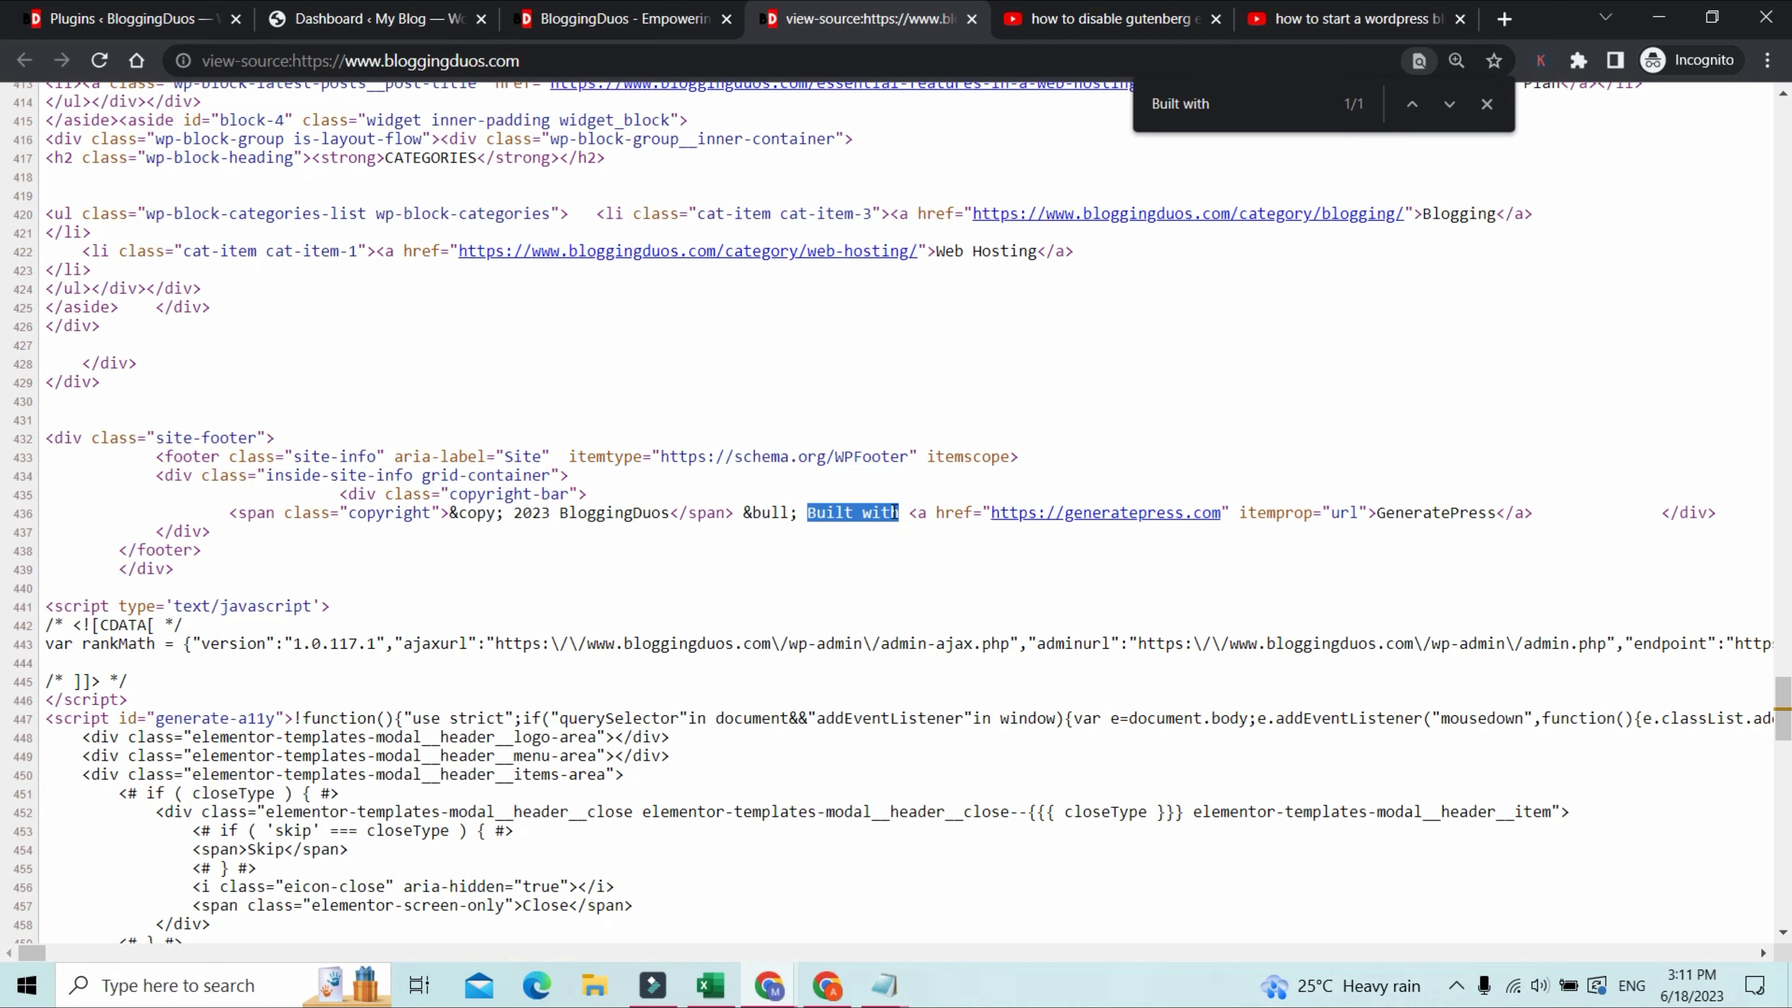
{"action": "left_click", "coordinate": [827, 509]}
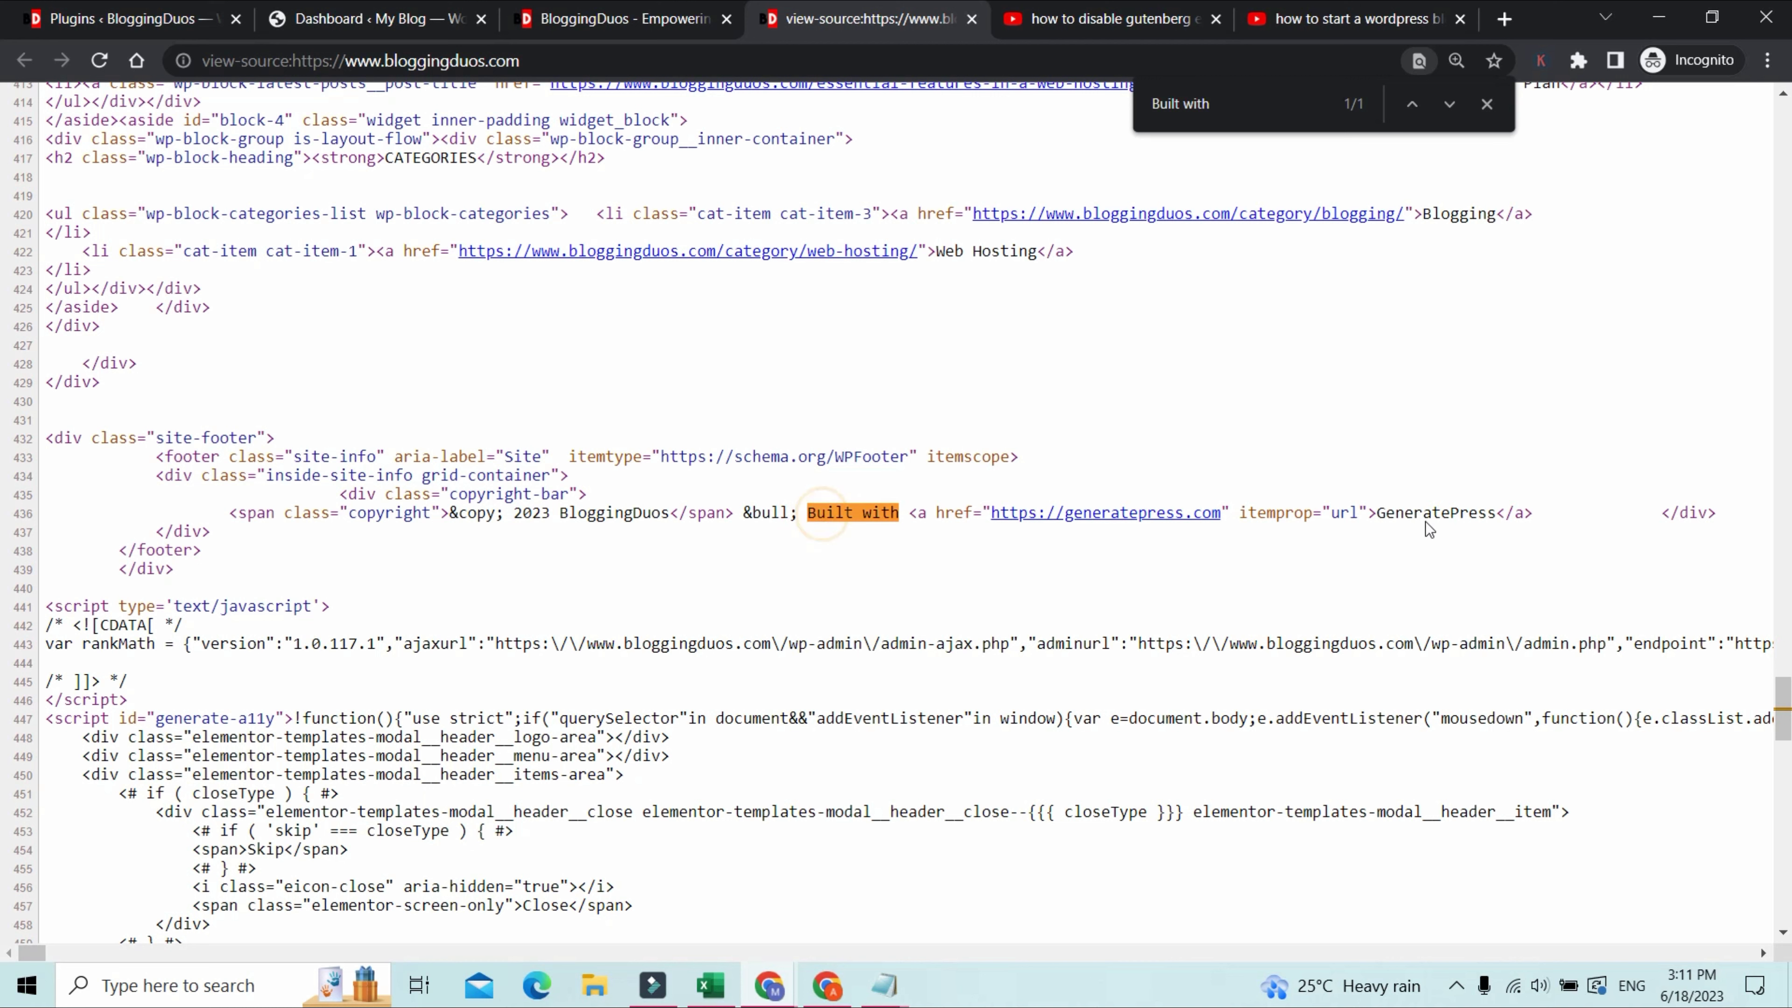
{"action": "left_click_drag", "start_coordinate": [1377, 508], "coordinate": [1485, 512]}
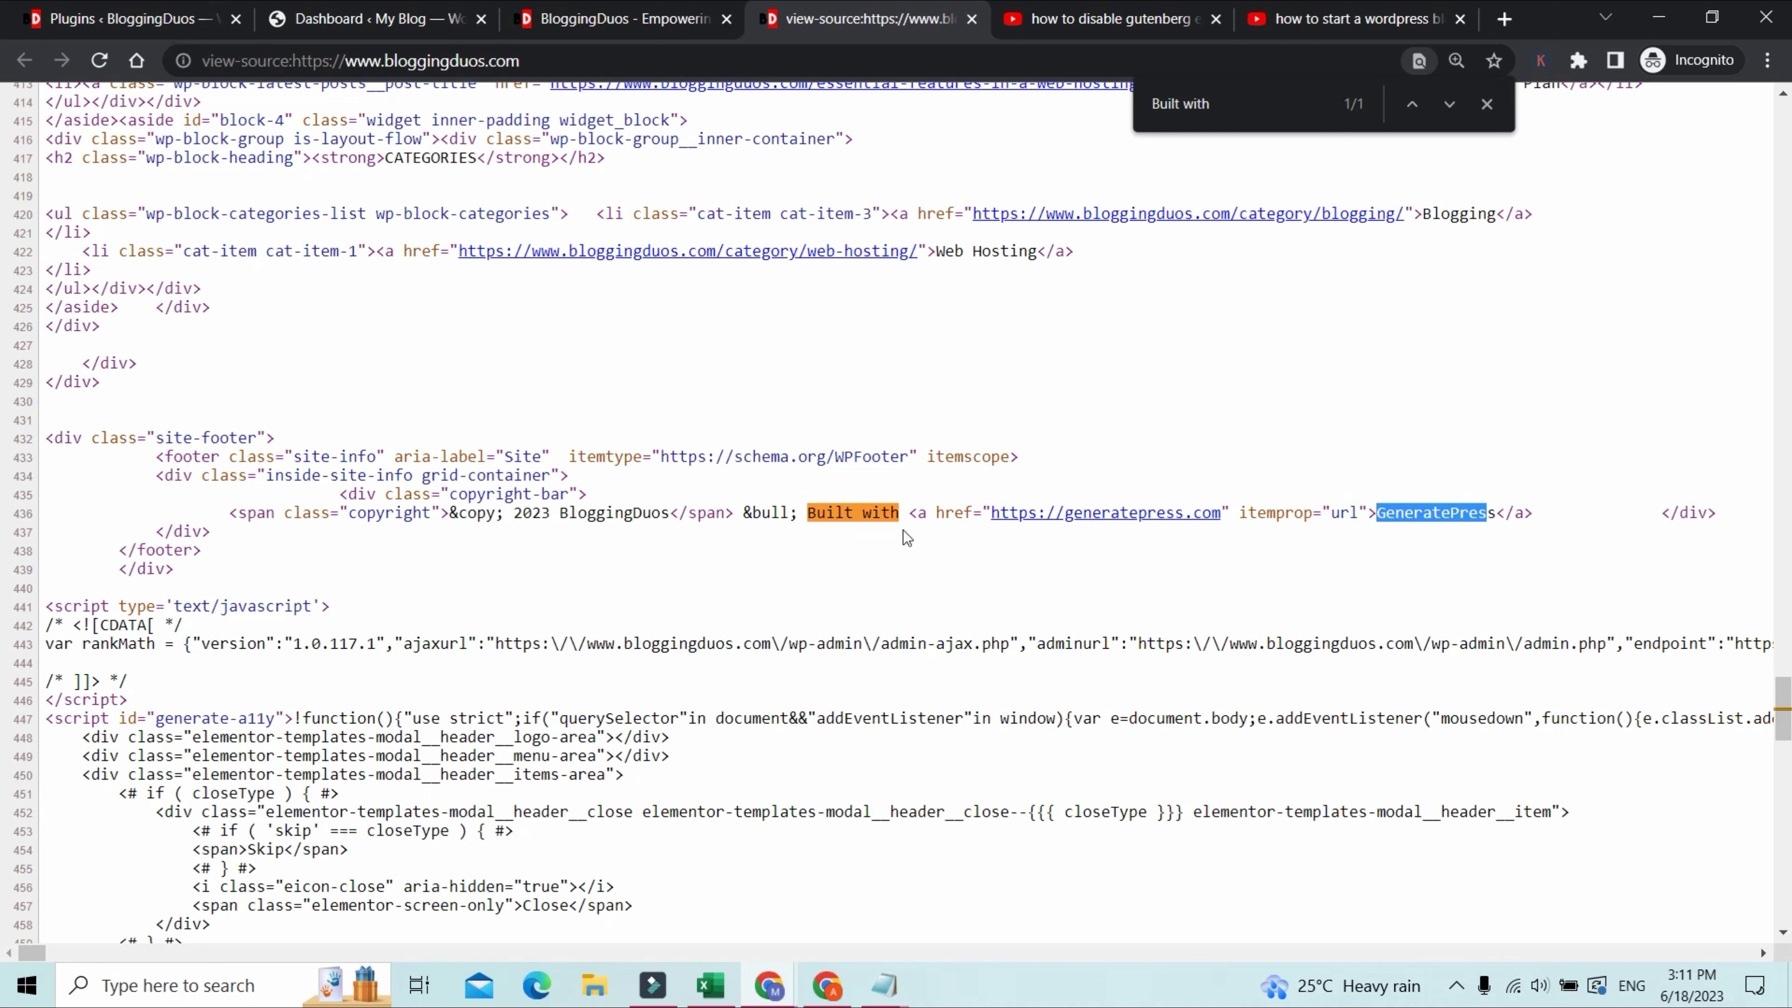
{"action": "left_click", "coordinate": [820, 508]}
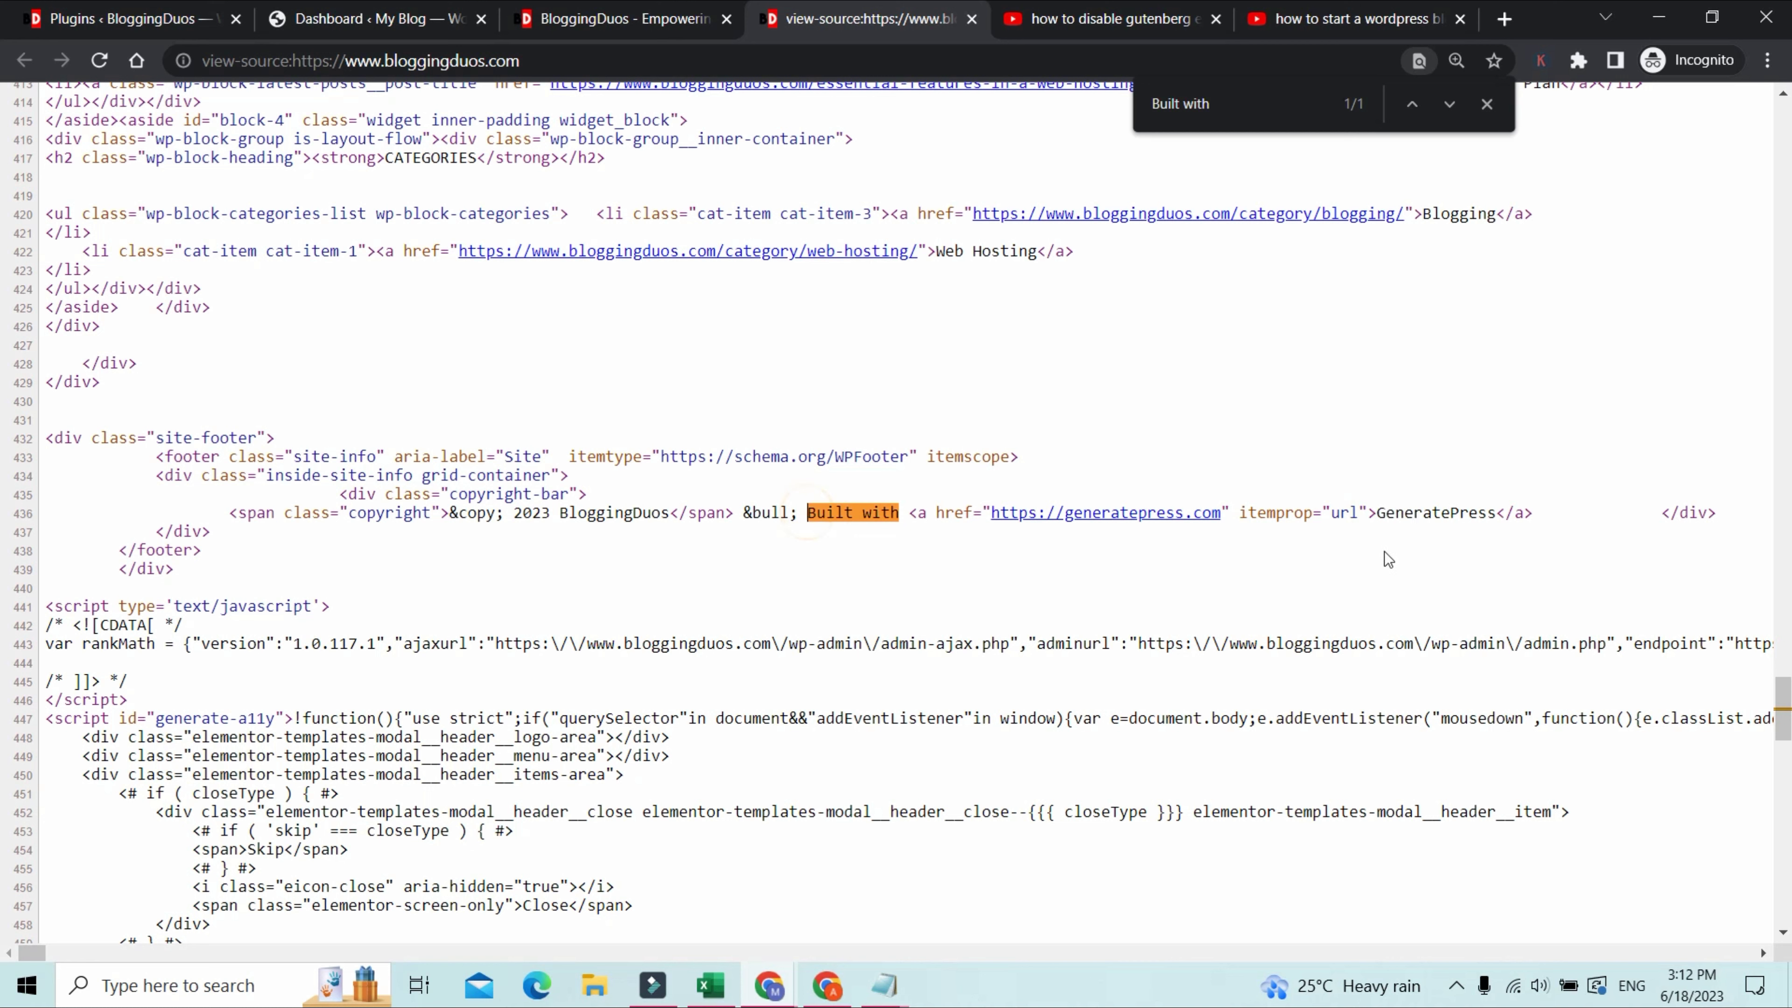
{"action": "left_click_drag", "start_coordinate": [1379, 508], "coordinate": [1497, 508]}
{"action": "left_click", "coordinate": [851, 508]}
{"action": "left_click_drag", "start_coordinate": [1376, 512], "coordinate": [1496, 514]}
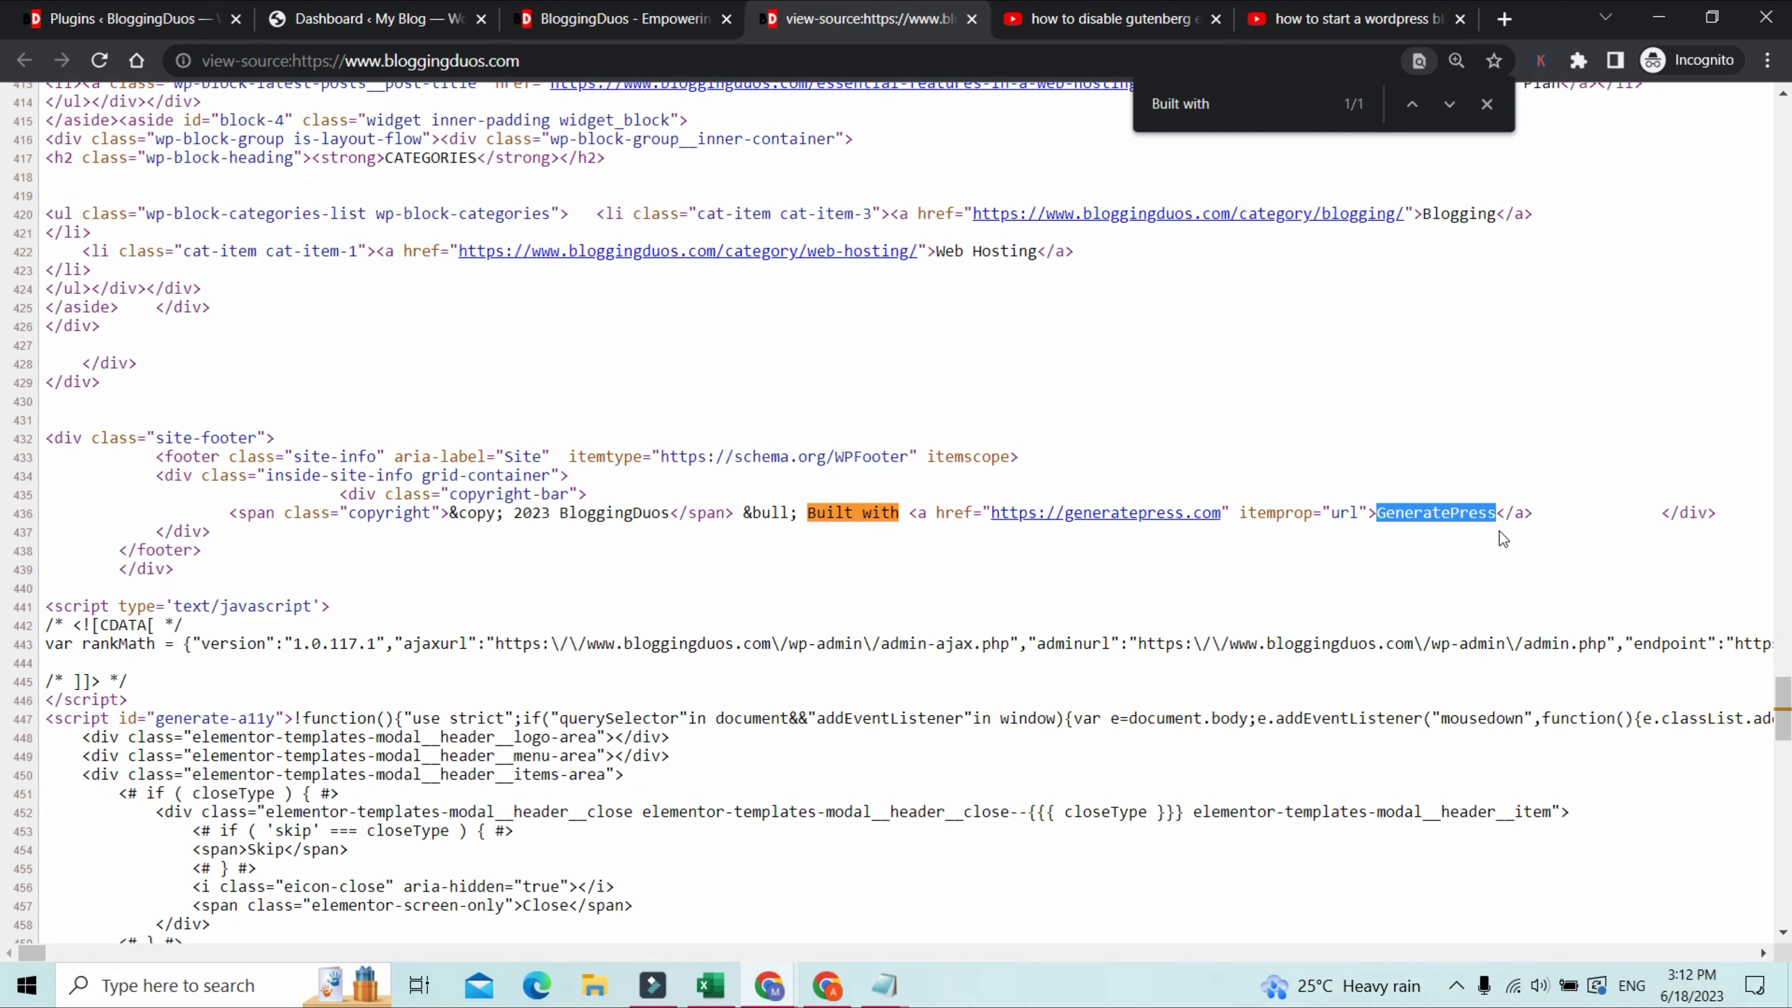
{"action": "left_click", "coordinate": [794, 537]}
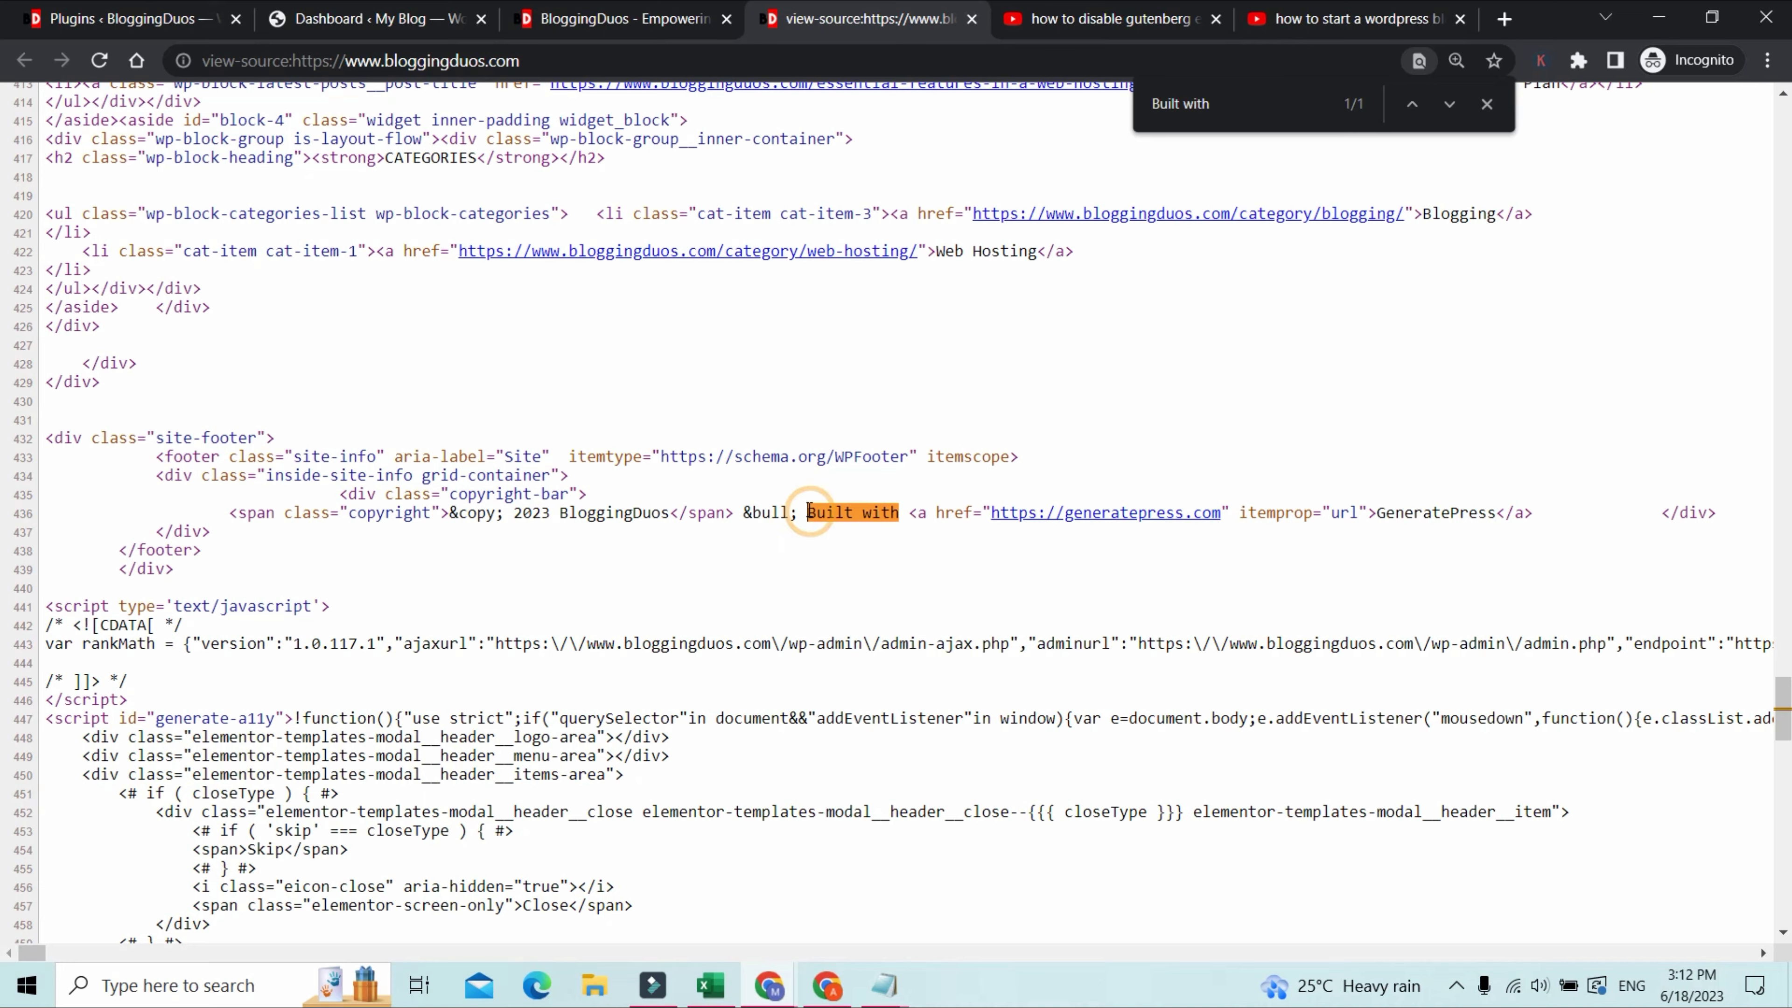
Step: Return to the BloggingDuos admin area and open the Real-Time Find and Replace tool
{"action": "left_click", "coordinate": [108, 21]}
{"action": "scroll", "coordinate": [105, 639], "scroll_direction": "down", "scroll_amount": 3}
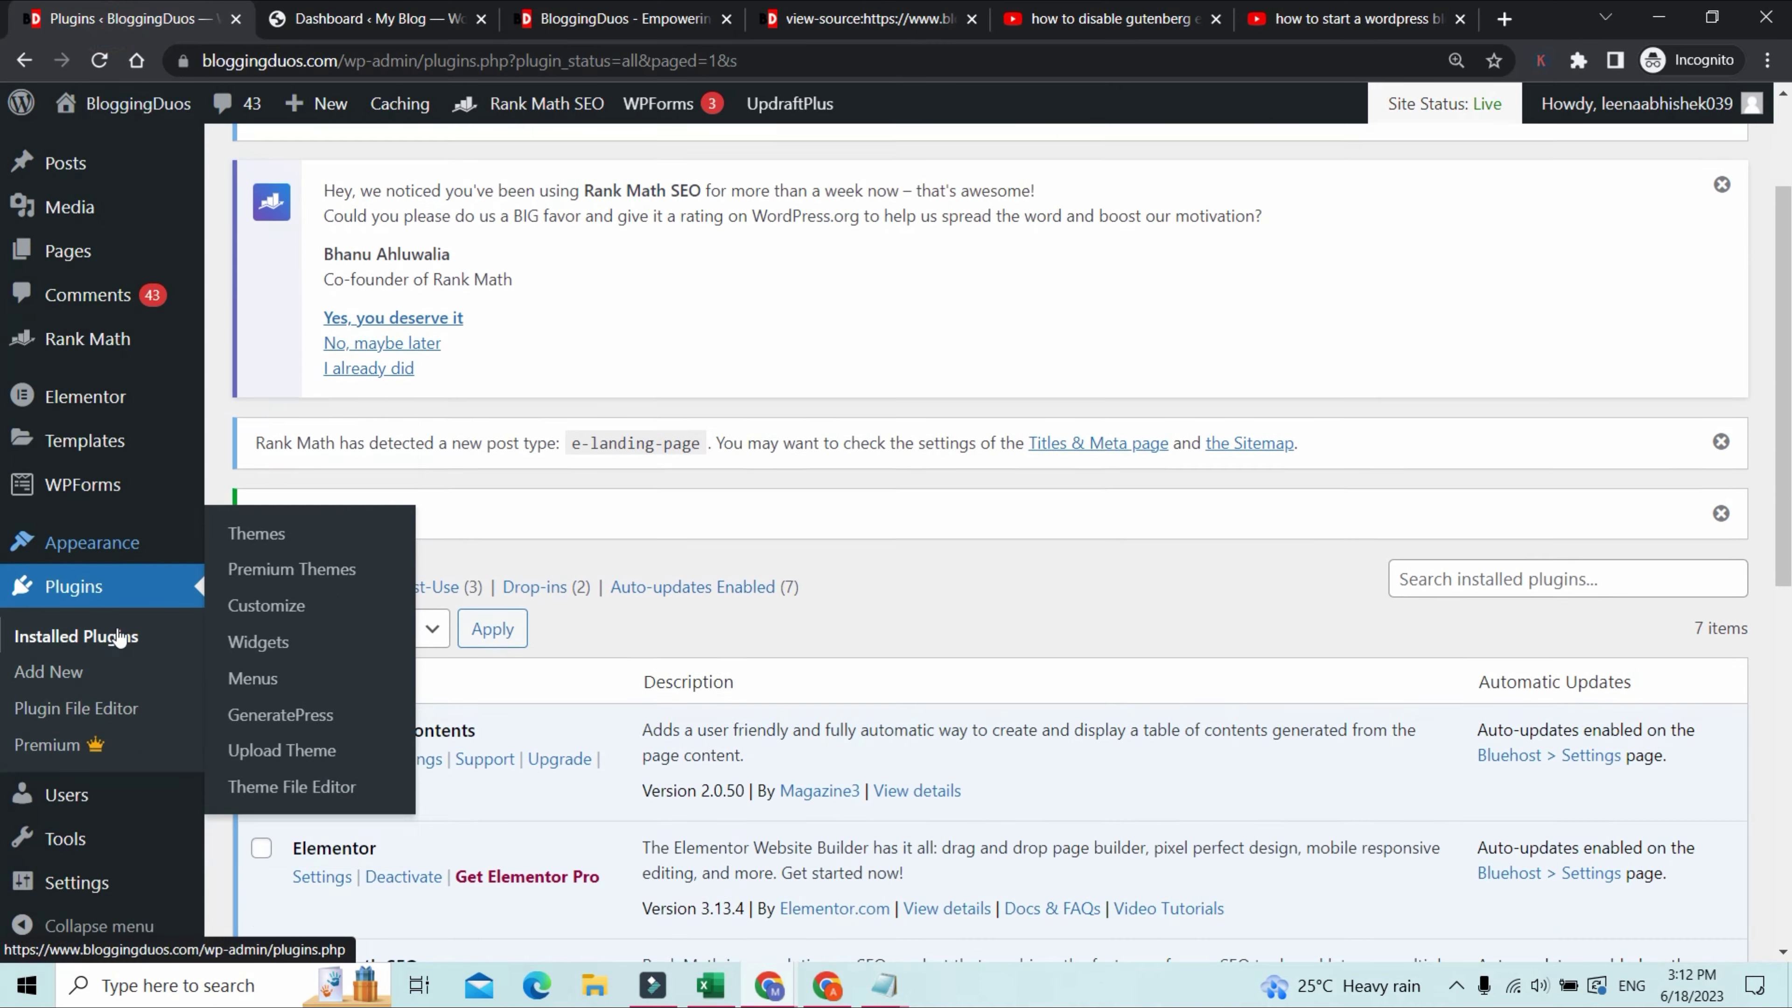
{"action": "scroll", "coordinate": [61, 582], "scroll_direction": "down", "scroll_amount": 6}
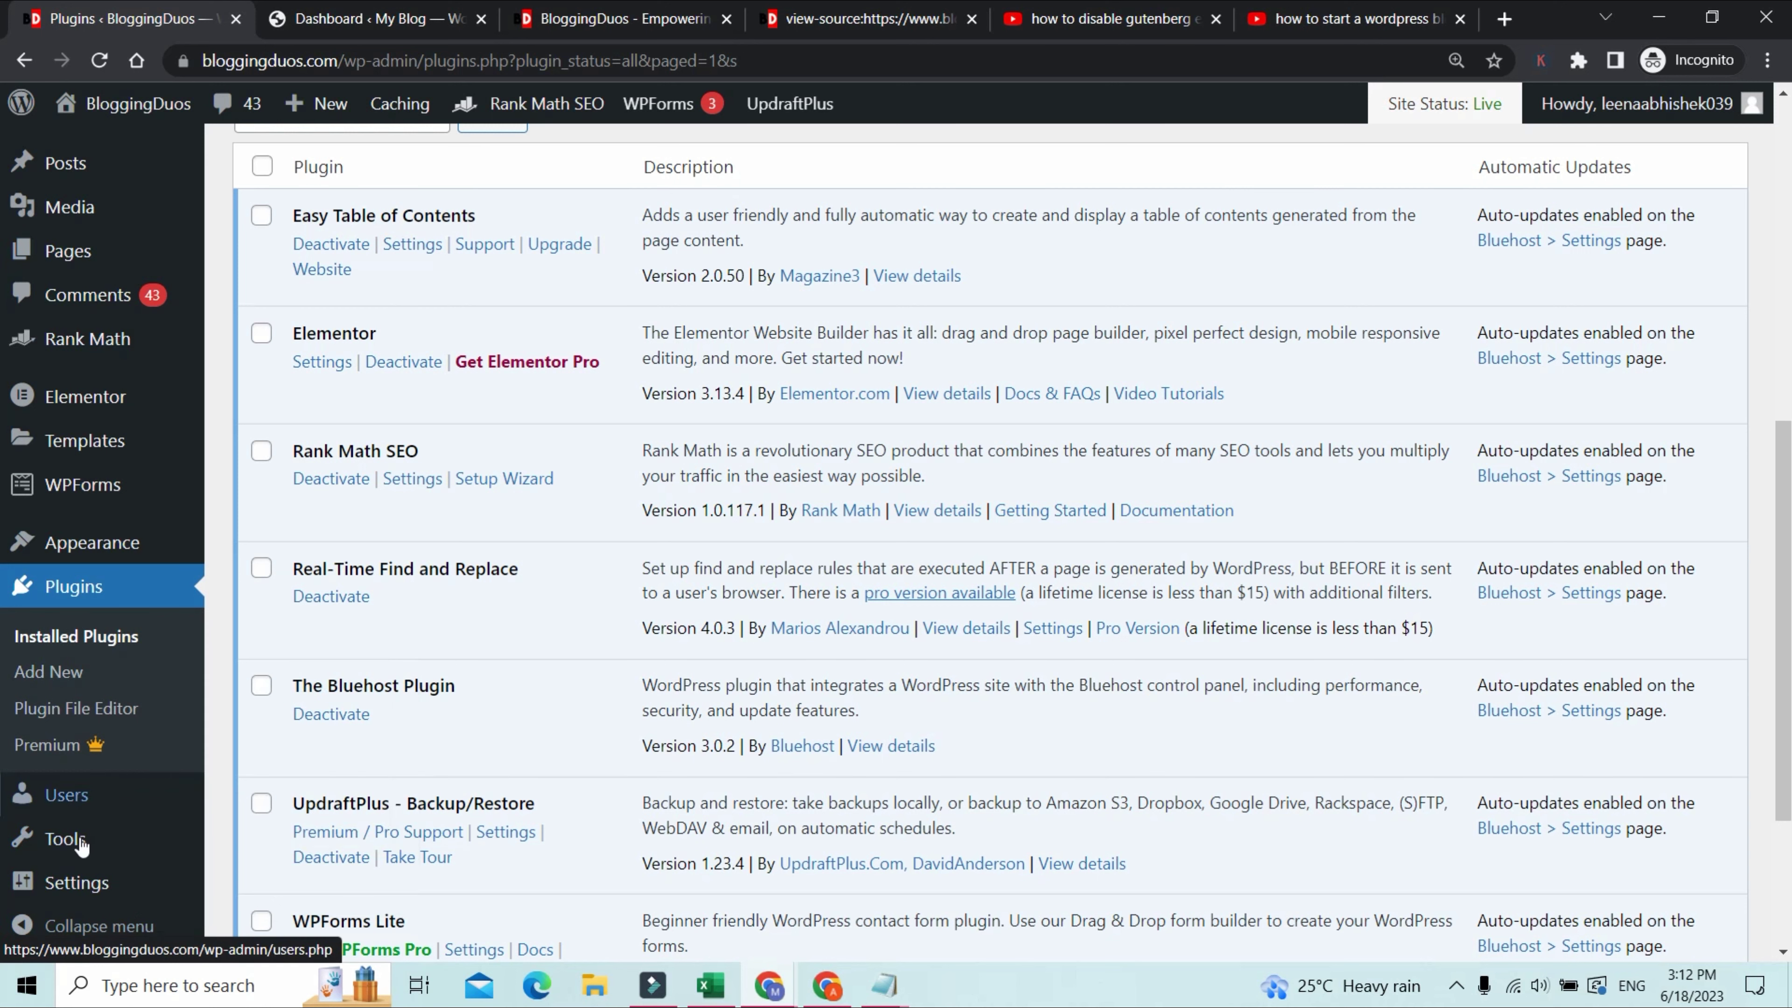
{"action": "mouse_move", "coordinate": [56, 846]}
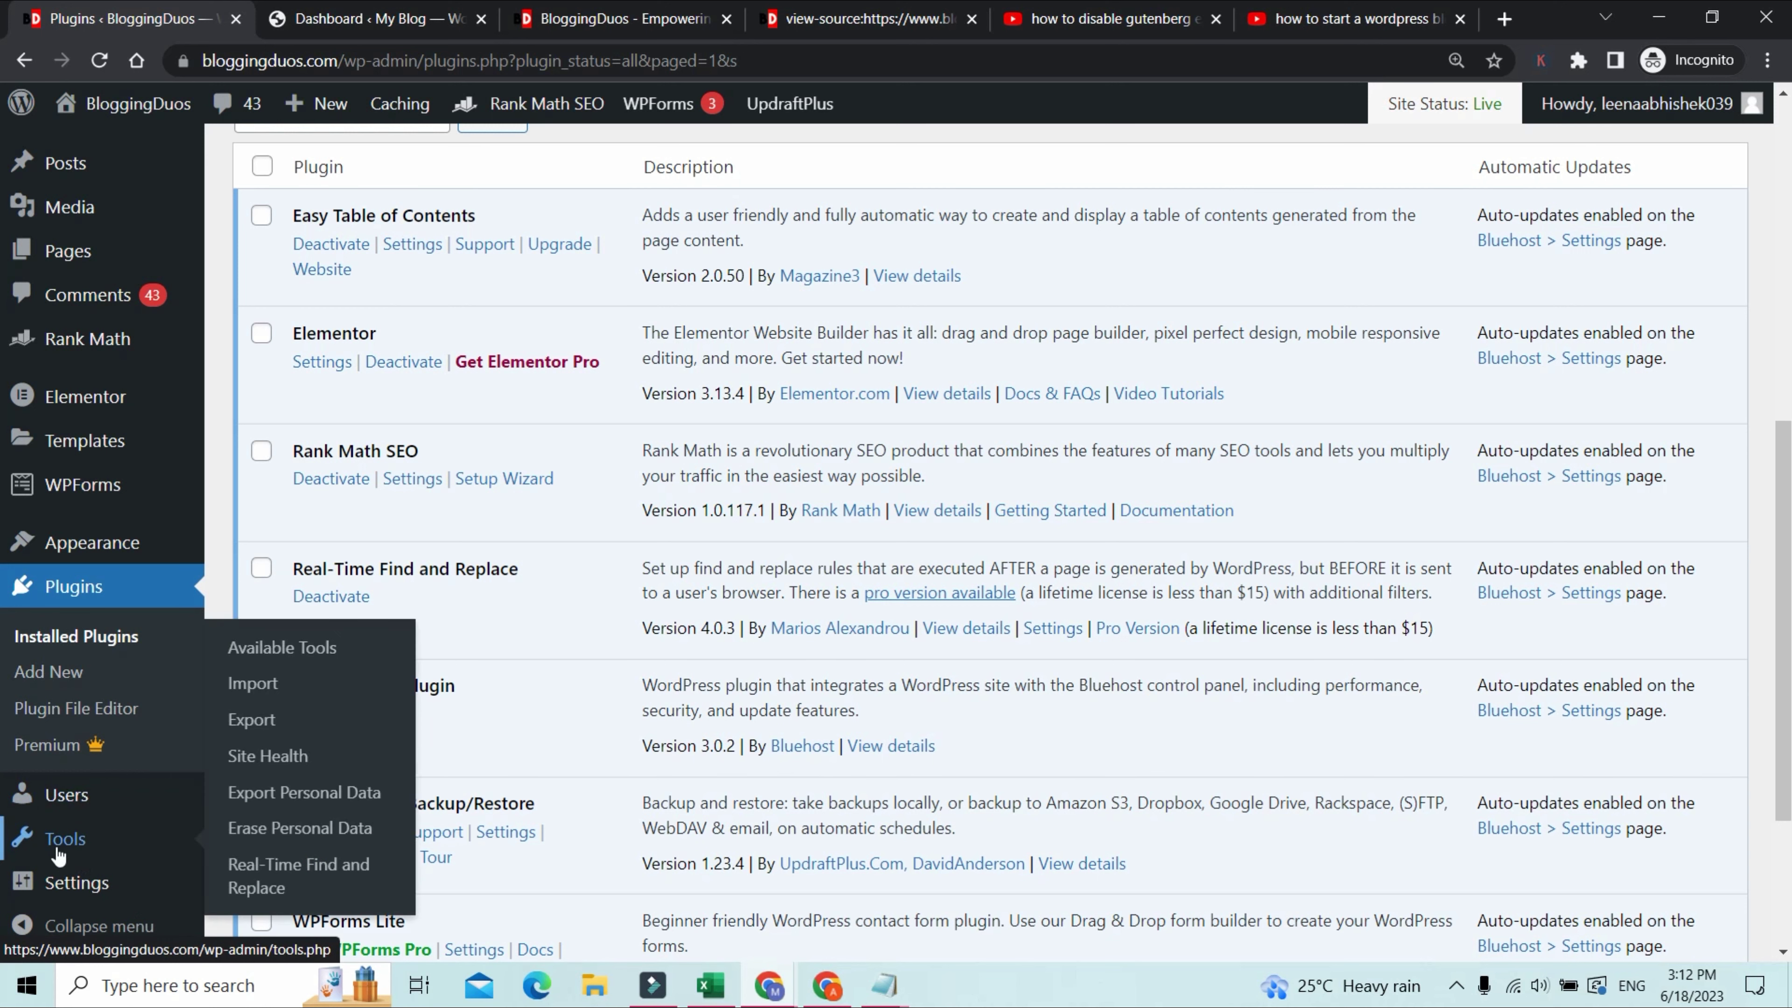
{"action": "left_click", "coordinate": [287, 879]}
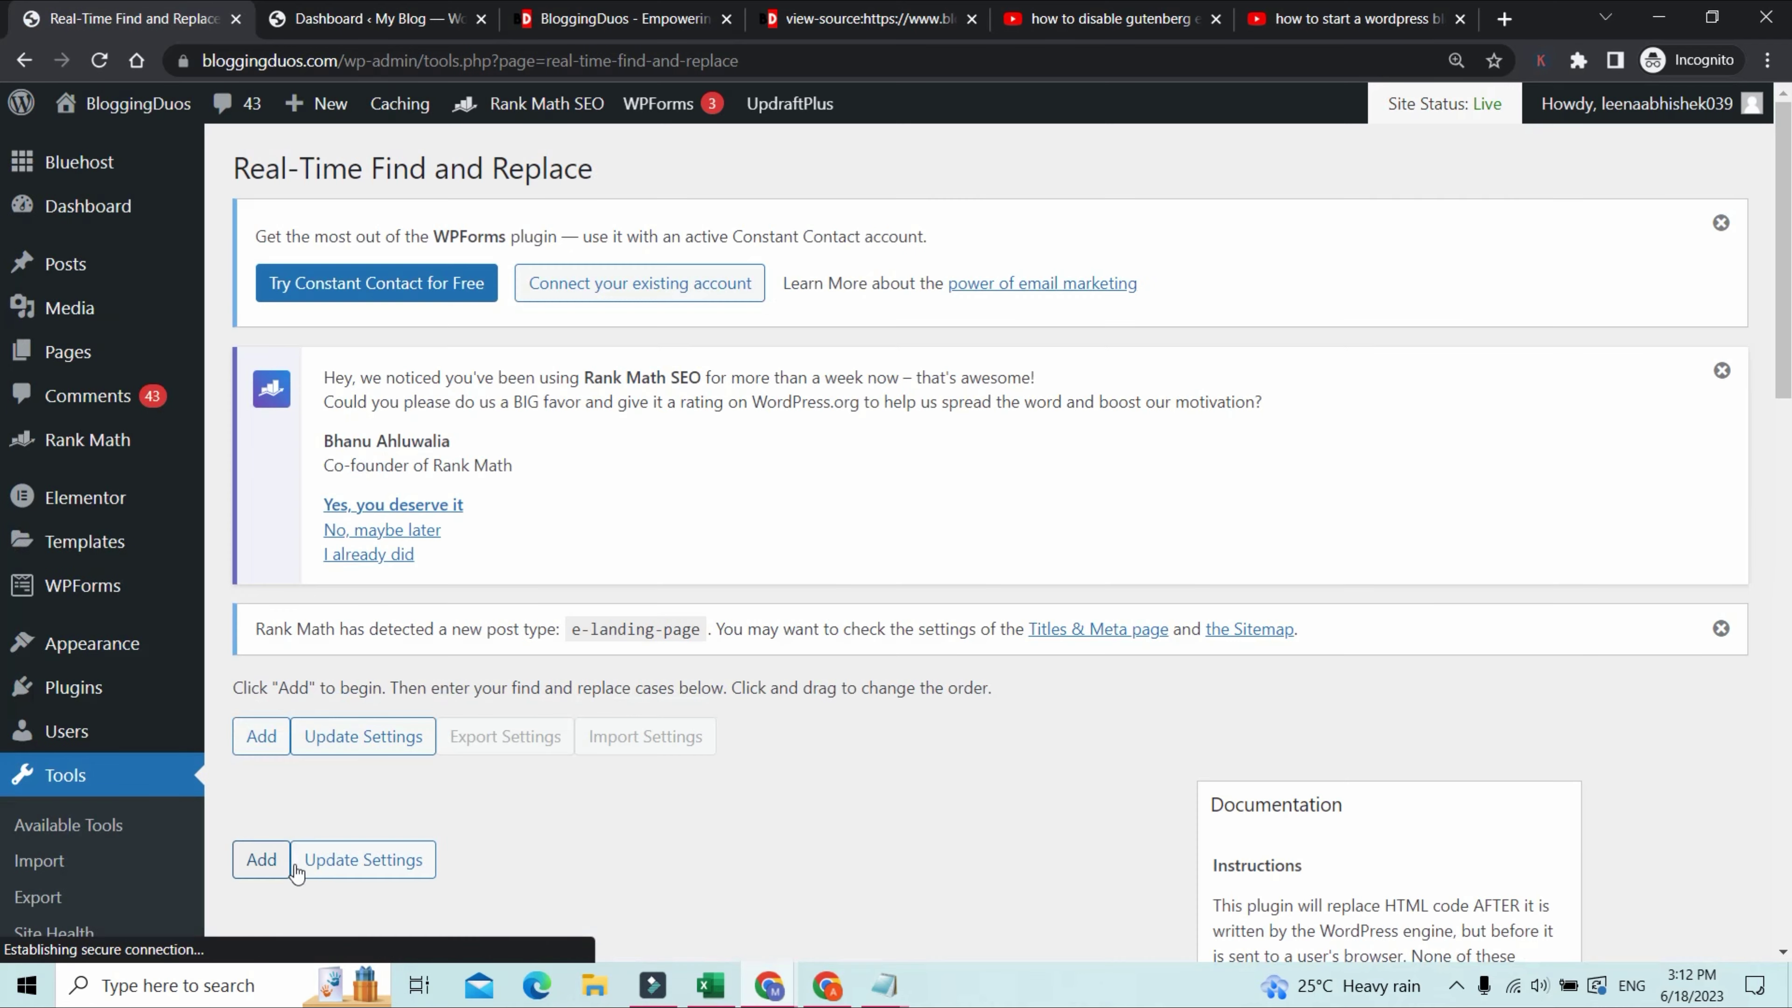
Step: Add a new find-and-replace rule in Real-Time Find and Replace
{"action": "scroll", "coordinate": [814, 712], "scroll_direction": "down", "scroll_amount": 1}
{"action": "scroll", "coordinate": [847, 699], "scroll_direction": "down", "scroll_amount": 5}
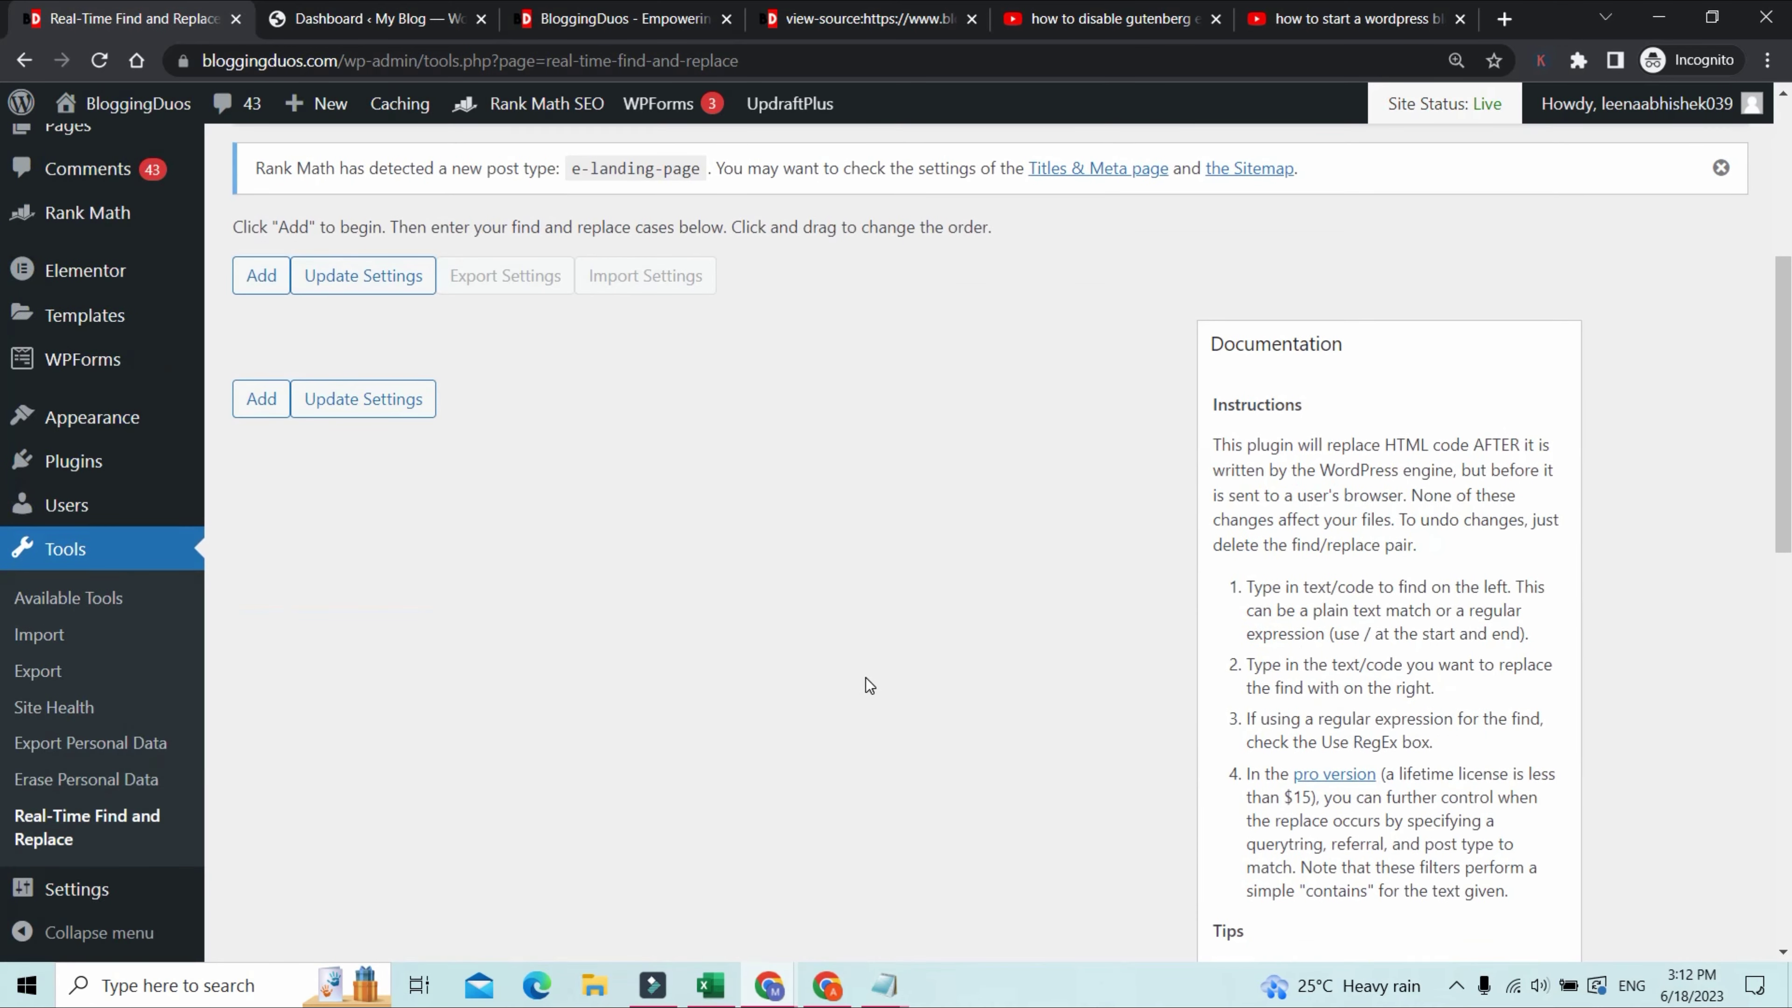
{"action": "scroll", "coordinate": [282, 494], "scroll_direction": "up", "scroll_amount": 6}
{"action": "scroll", "coordinate": [243, 682], "scroll_direction": "down", "scroll_amount": 3}
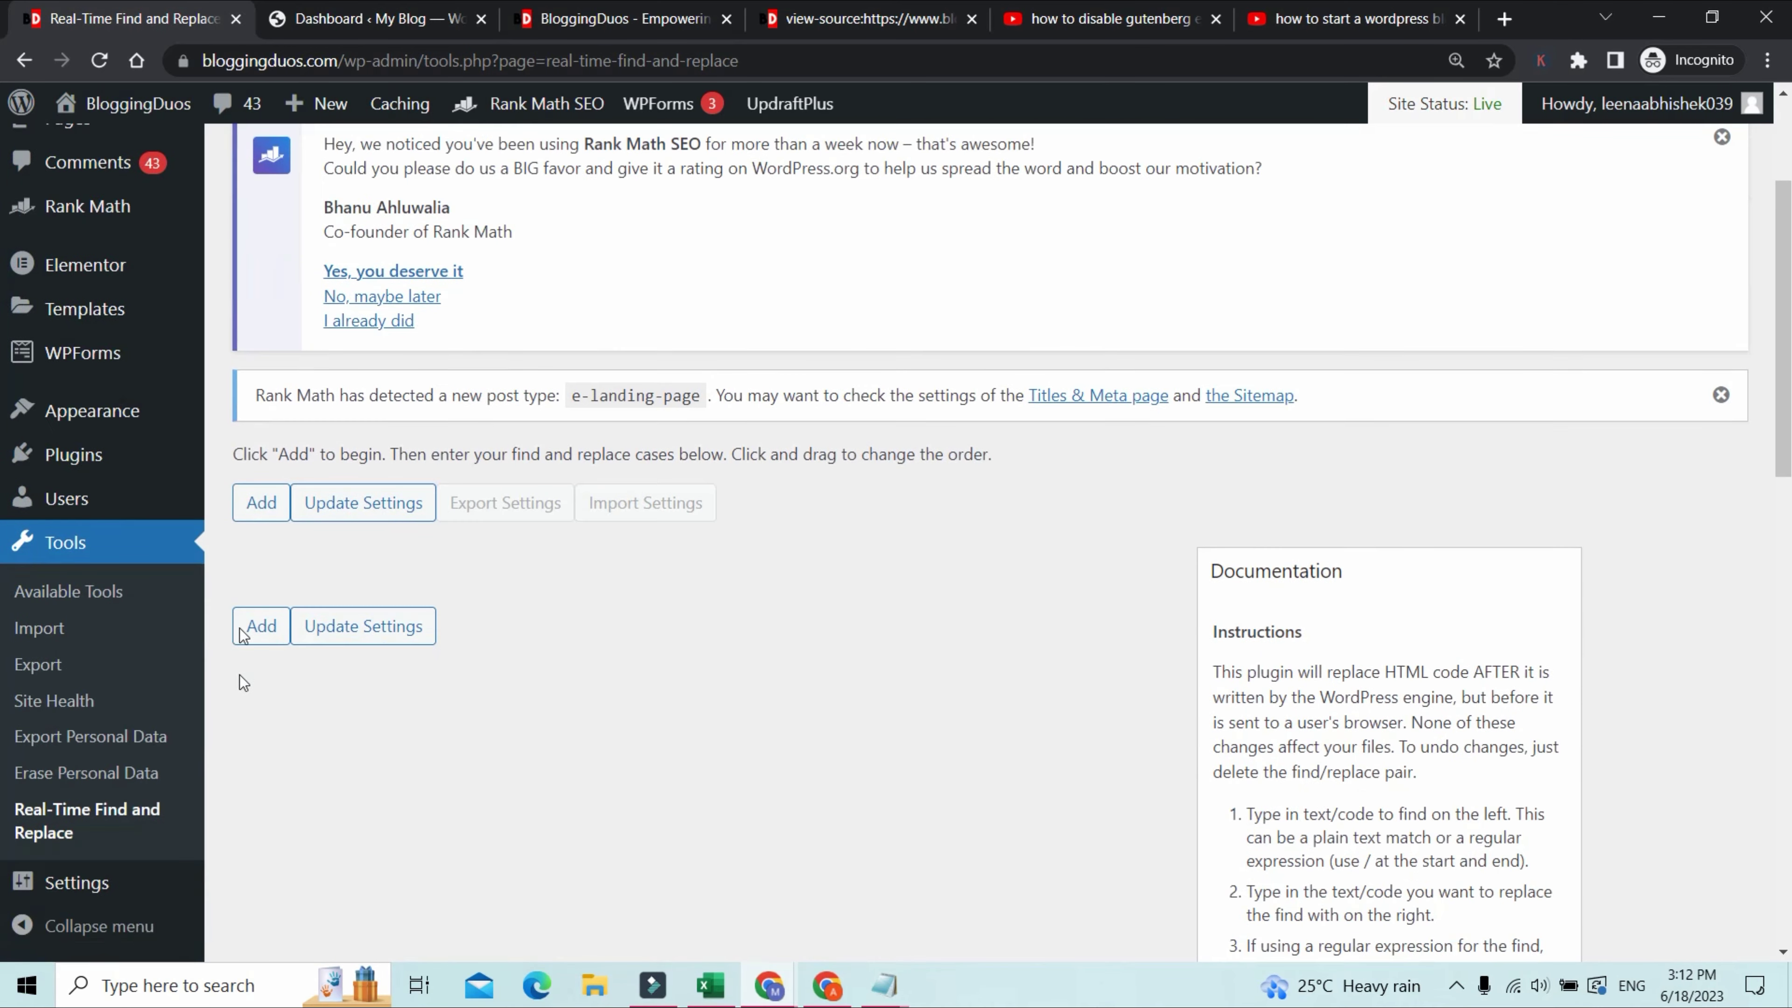
{"action": "left_click", "coordinate": [260, 502]}
{"action": "scroll", "coordinate": [277, 609], "scroll_direction": "down", "scroll_amount": 6}
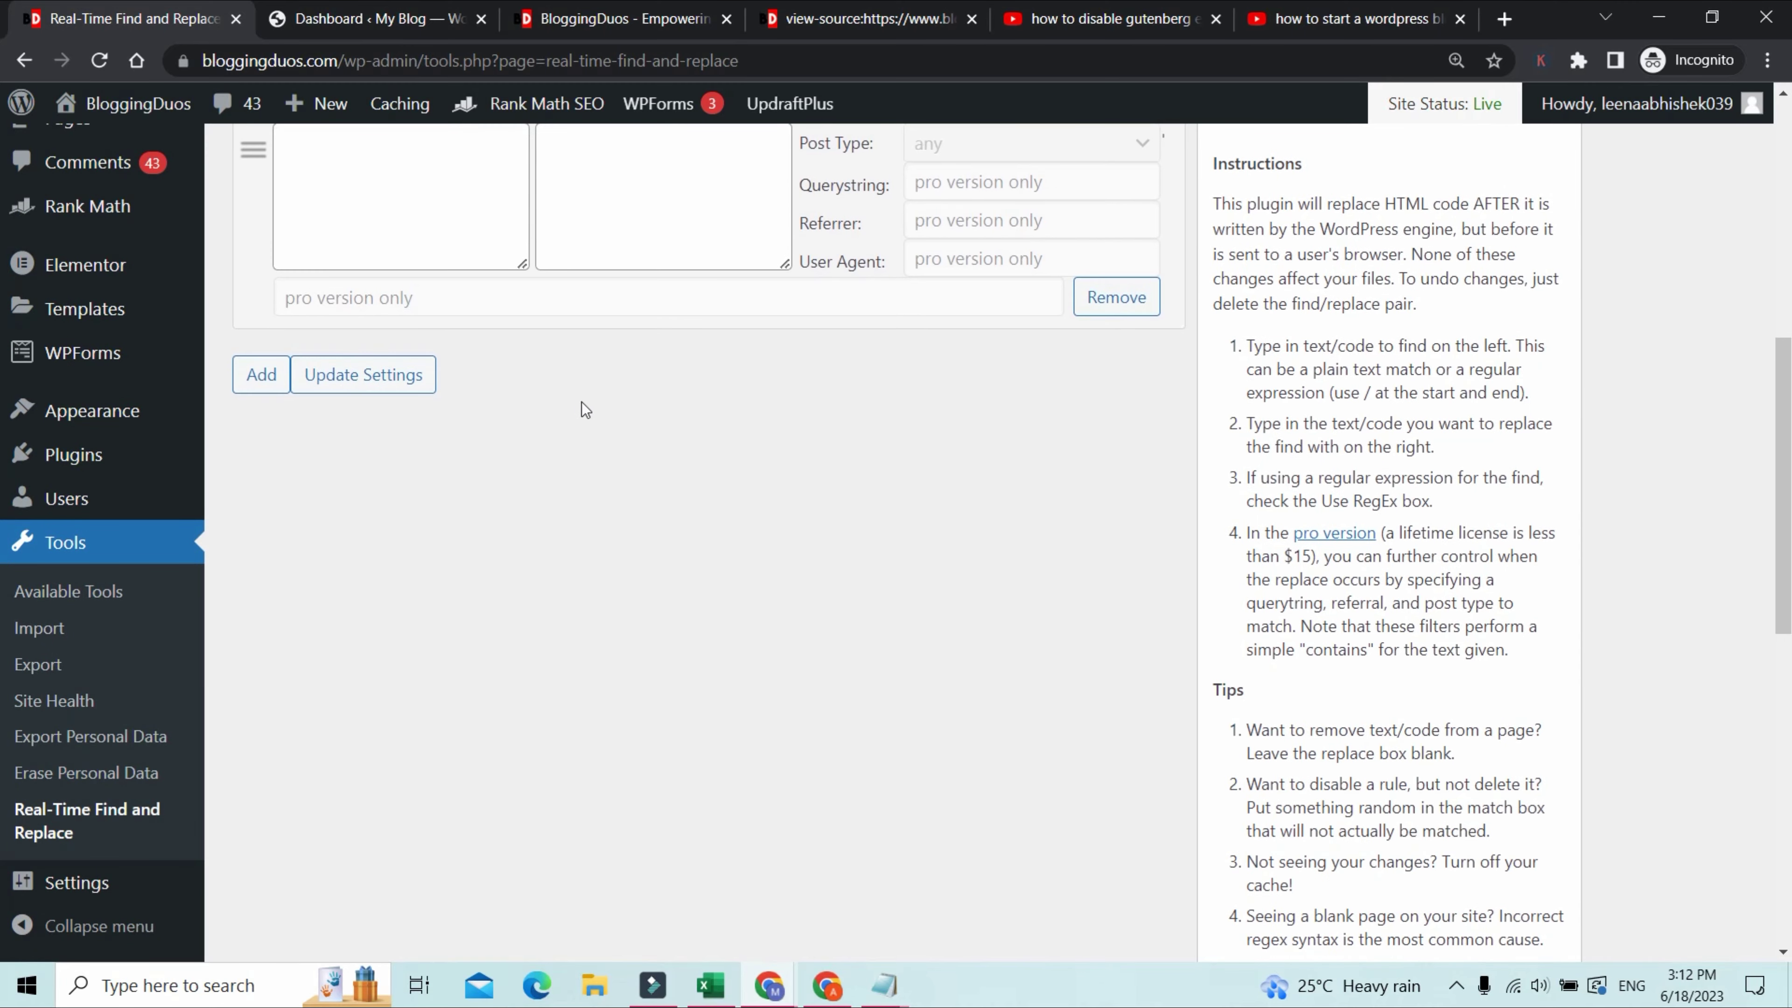
{"action": "scroll", "coordinate": [493, 395], "scroll_direction": "up", "scroll_amount": 2}
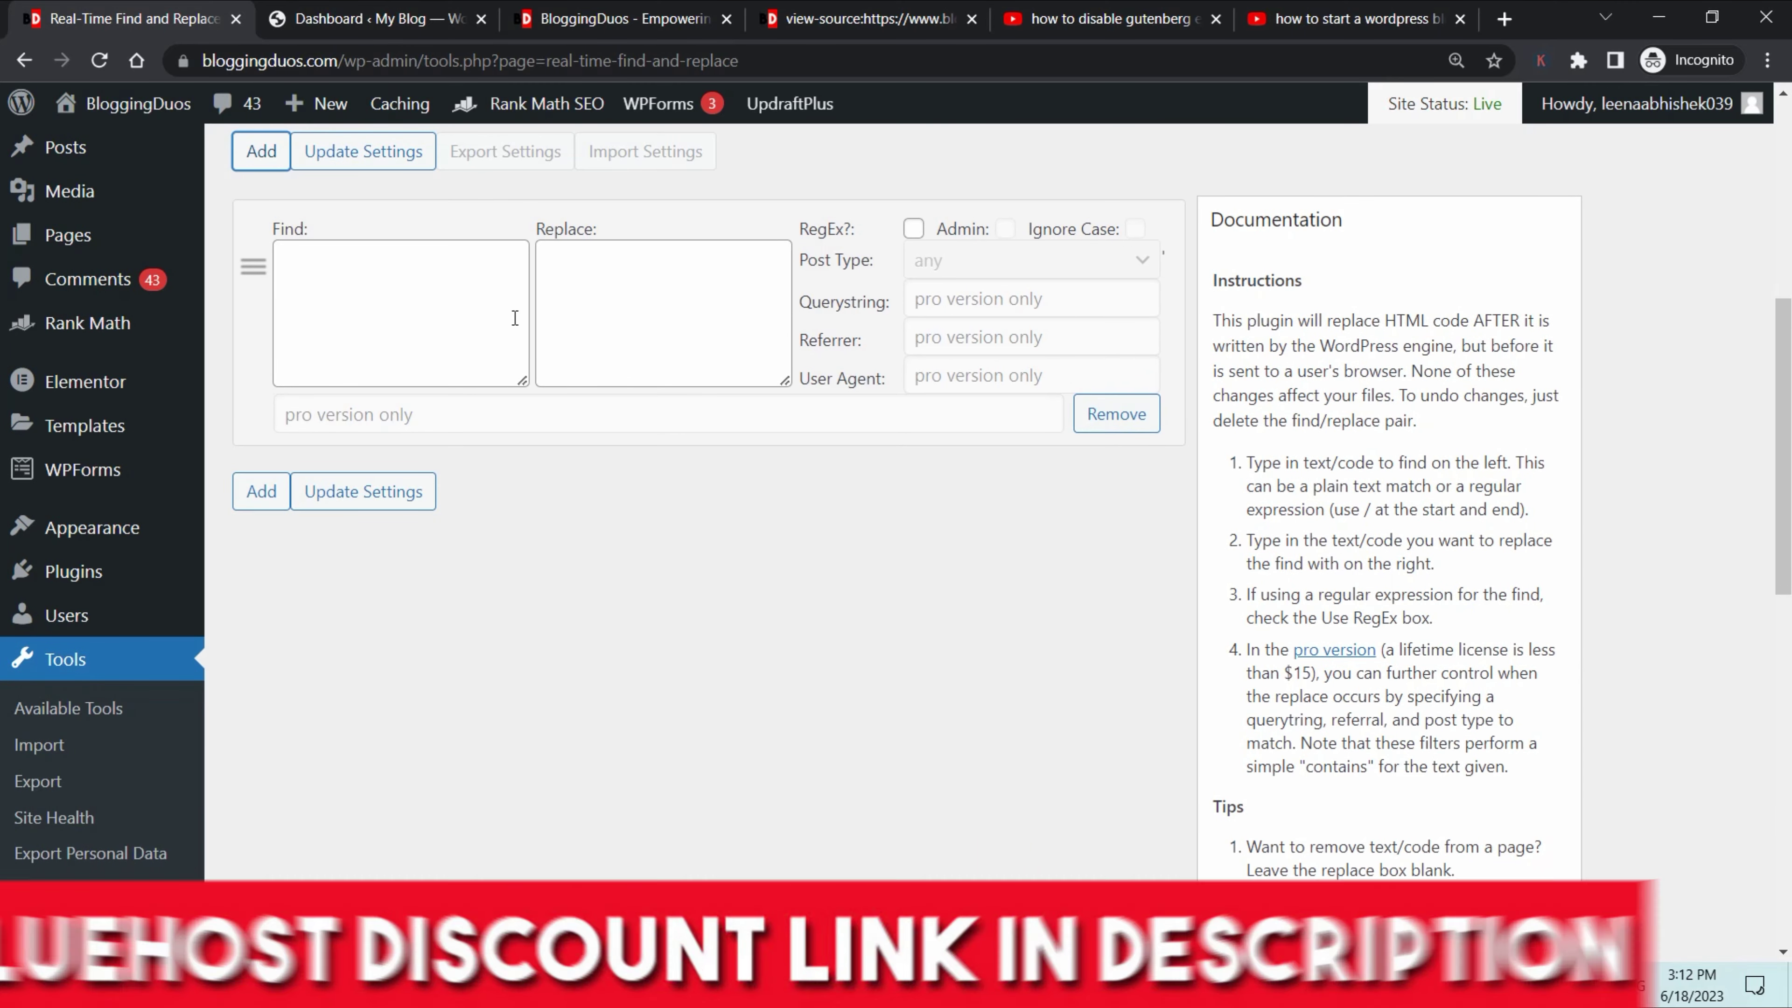
{"action": "left_click", "coordinate": [431, 296]}
{"action": "left_click", "coordinate": [604, 295]}
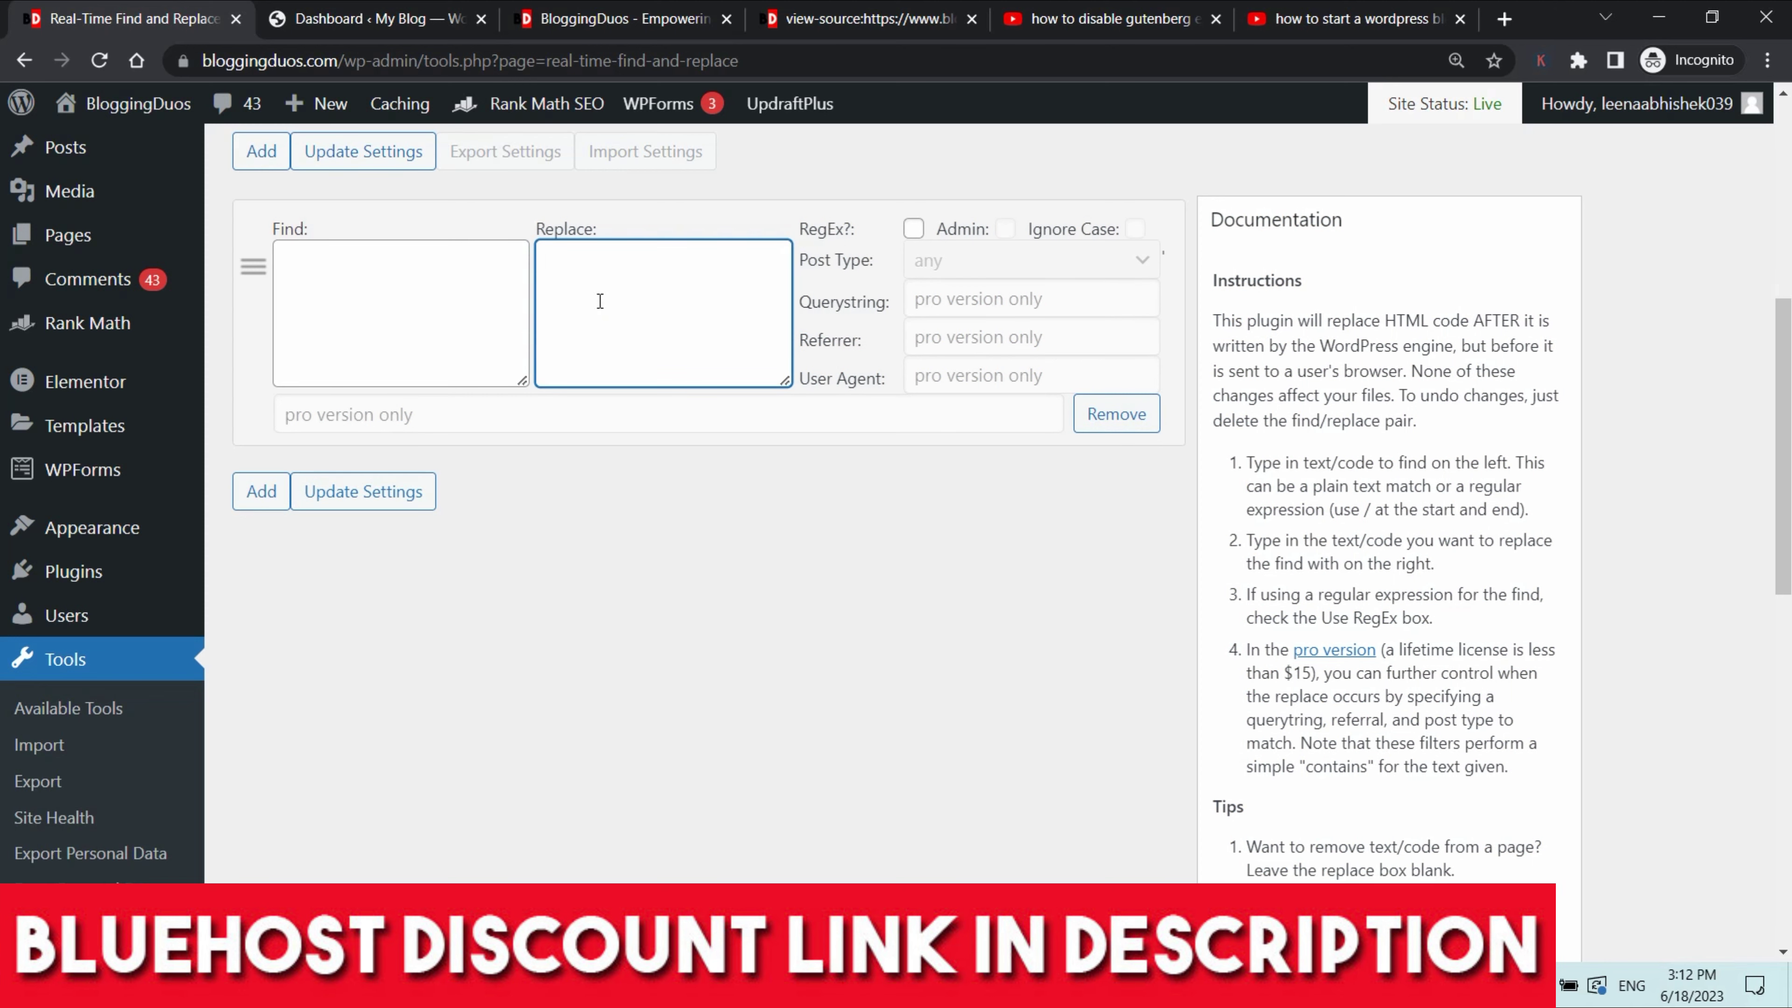
{"action": "left_click", "coordinate": [420, 321]}
{"action": "left_click", "coordinate": [347, 277]}
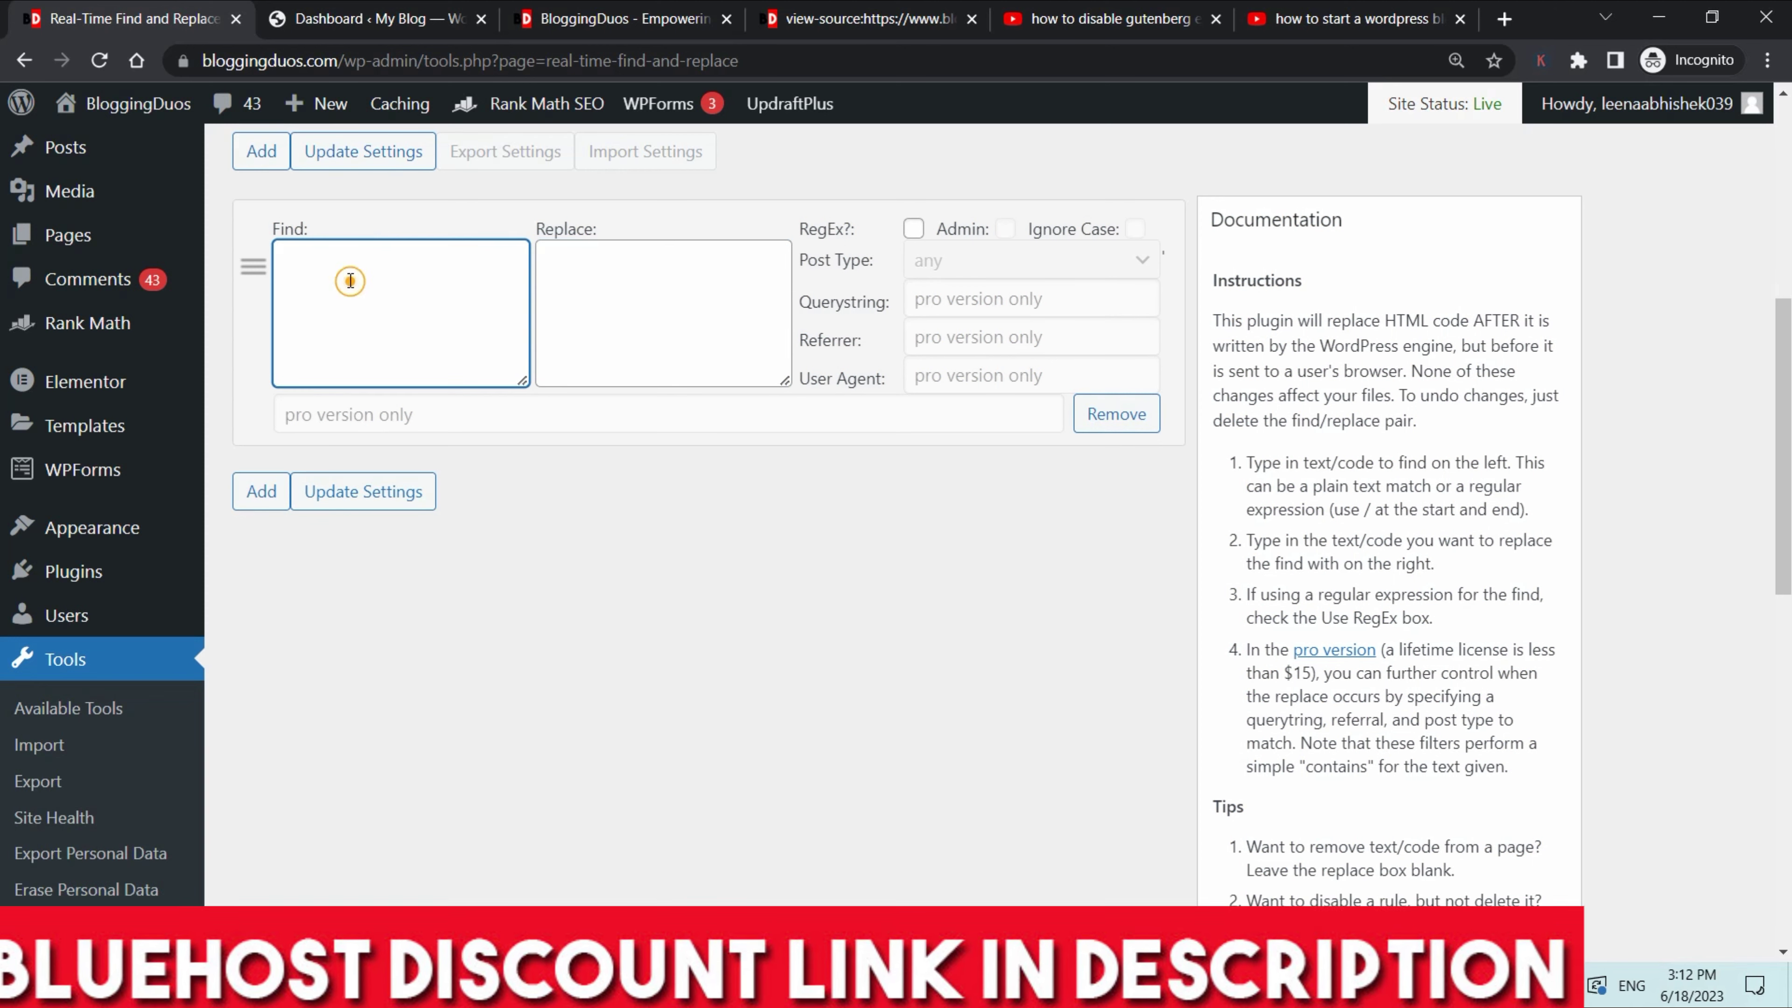
{"action": "left_click", "coordinate": [609, 284]}
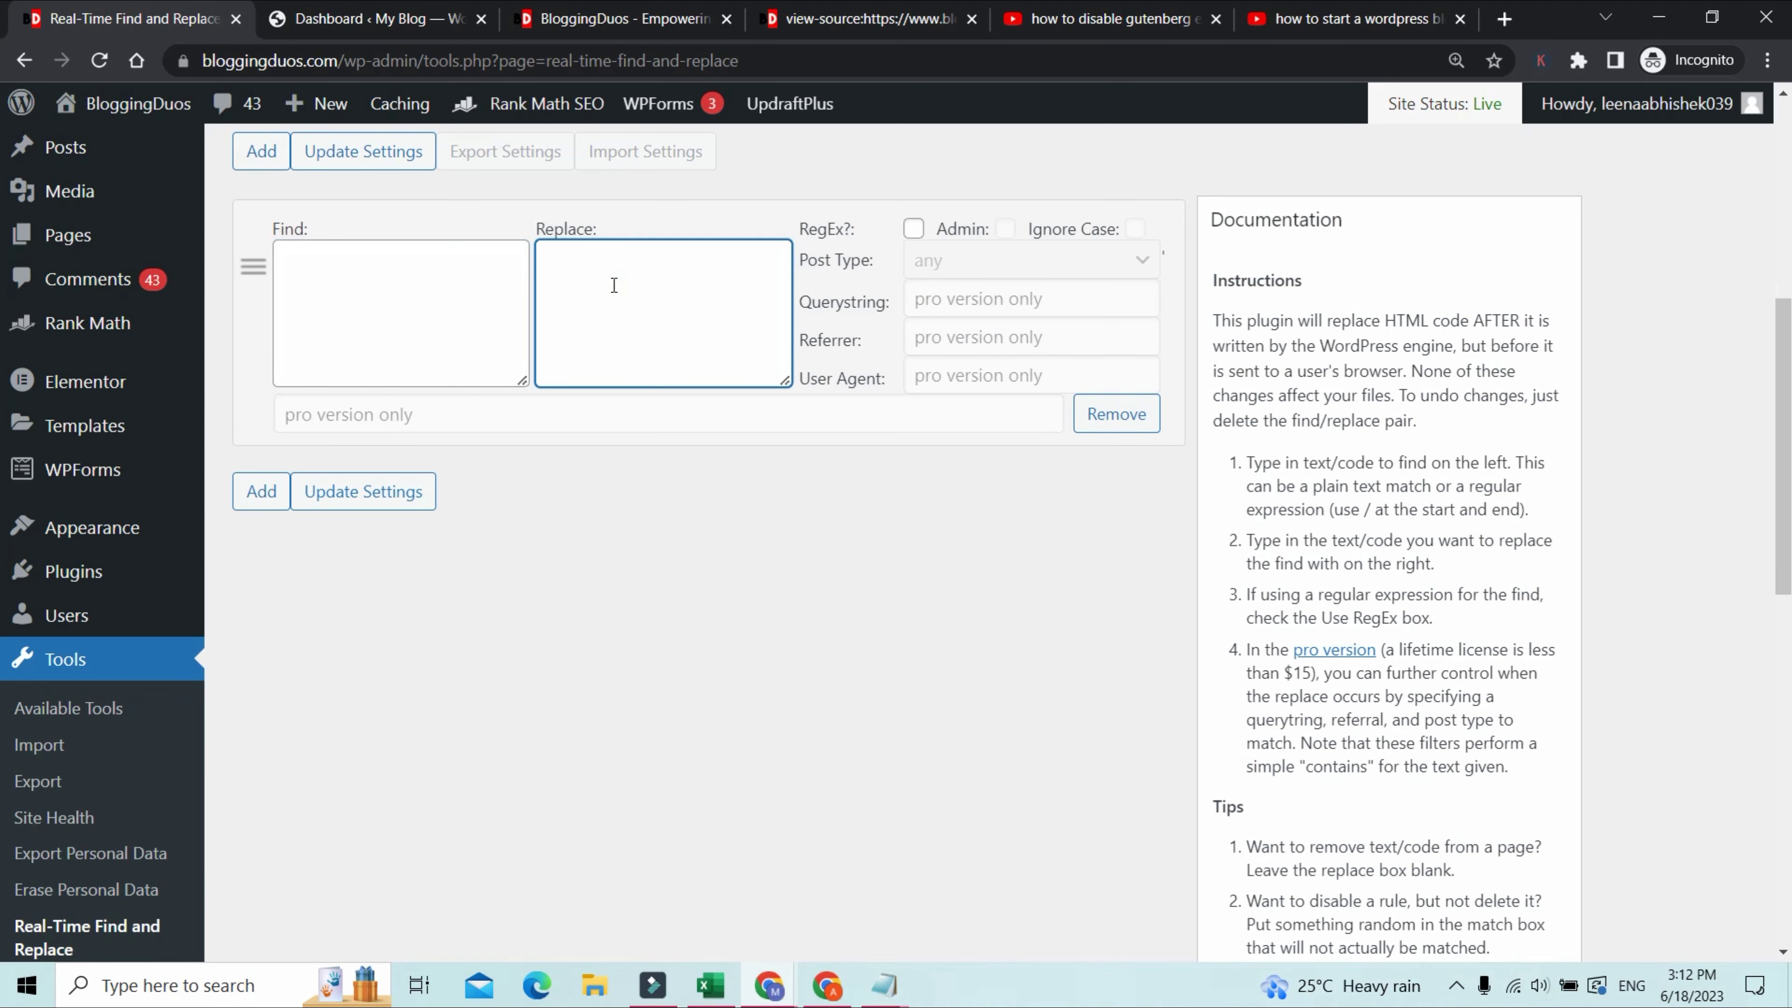
Step: Compare the footer credit line on the live BloggingDuos page with its code in the page source
{"action": "key", "text": "ctrl+4"}
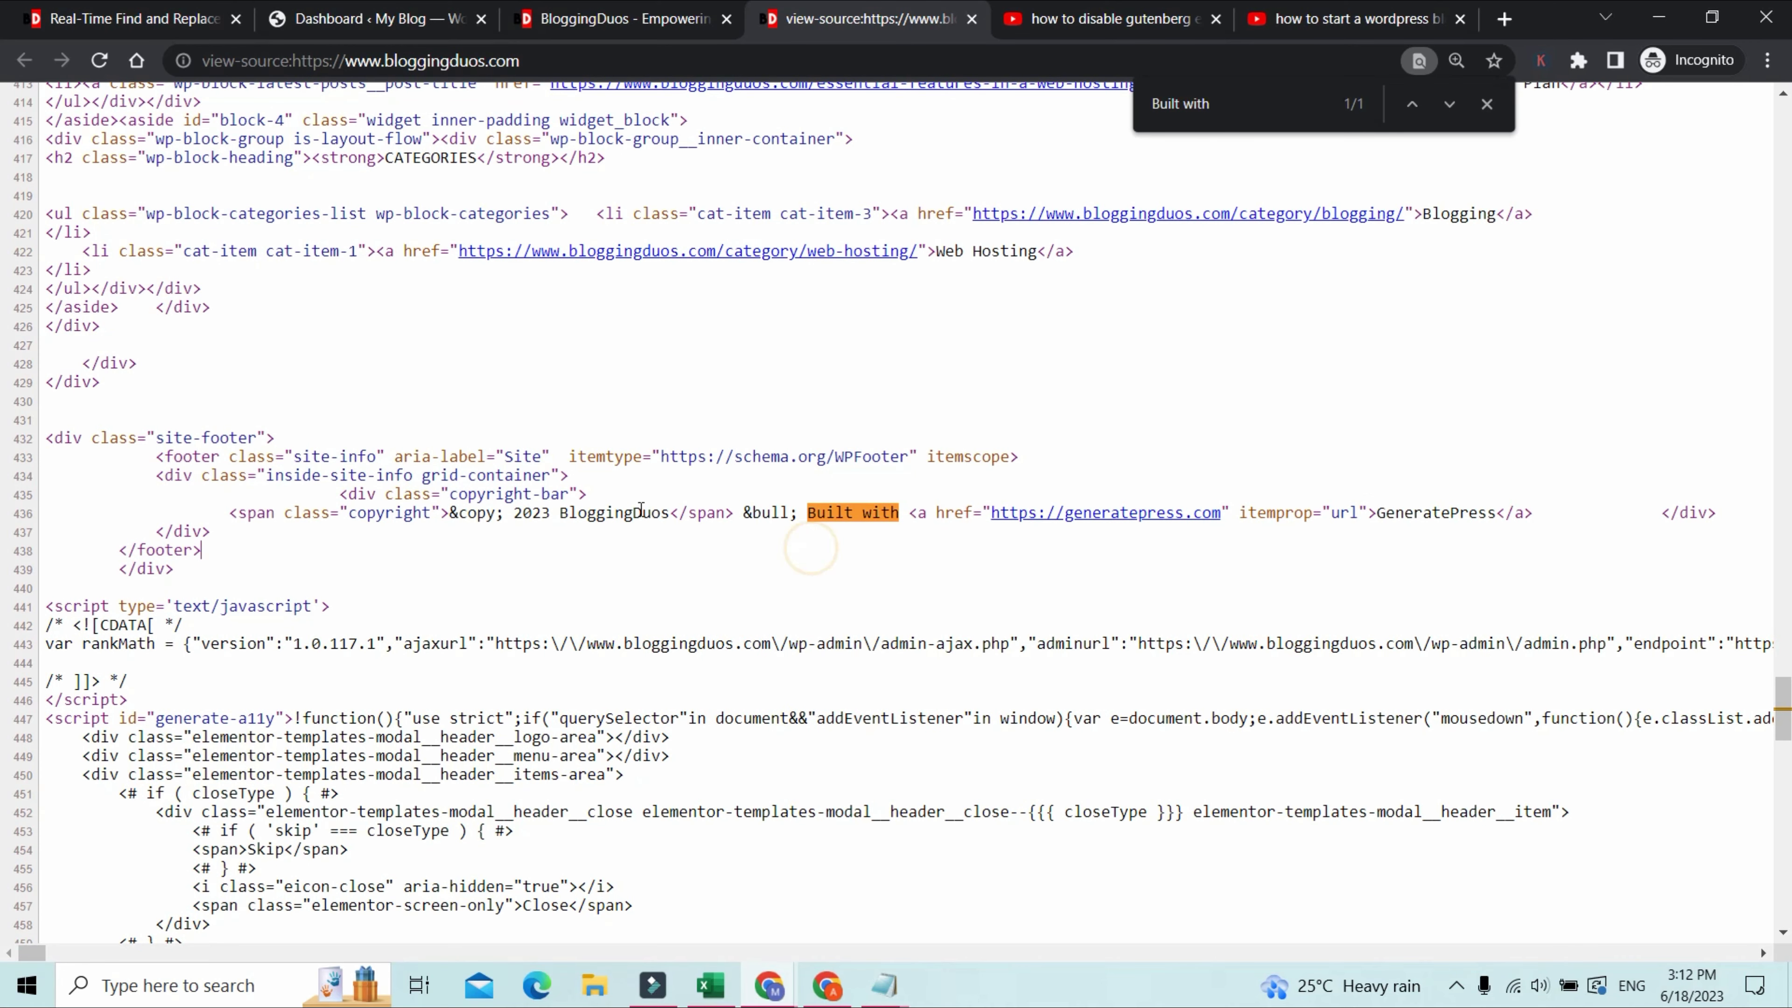
{"action": "left_click", "coordinate": [671, 7]}
{"action": "left_click_drag", "start_coordinate": [678, 923], "coordinate": [1094, 921]}
{"action": "left_click", "coordinate": [1317, 745]}
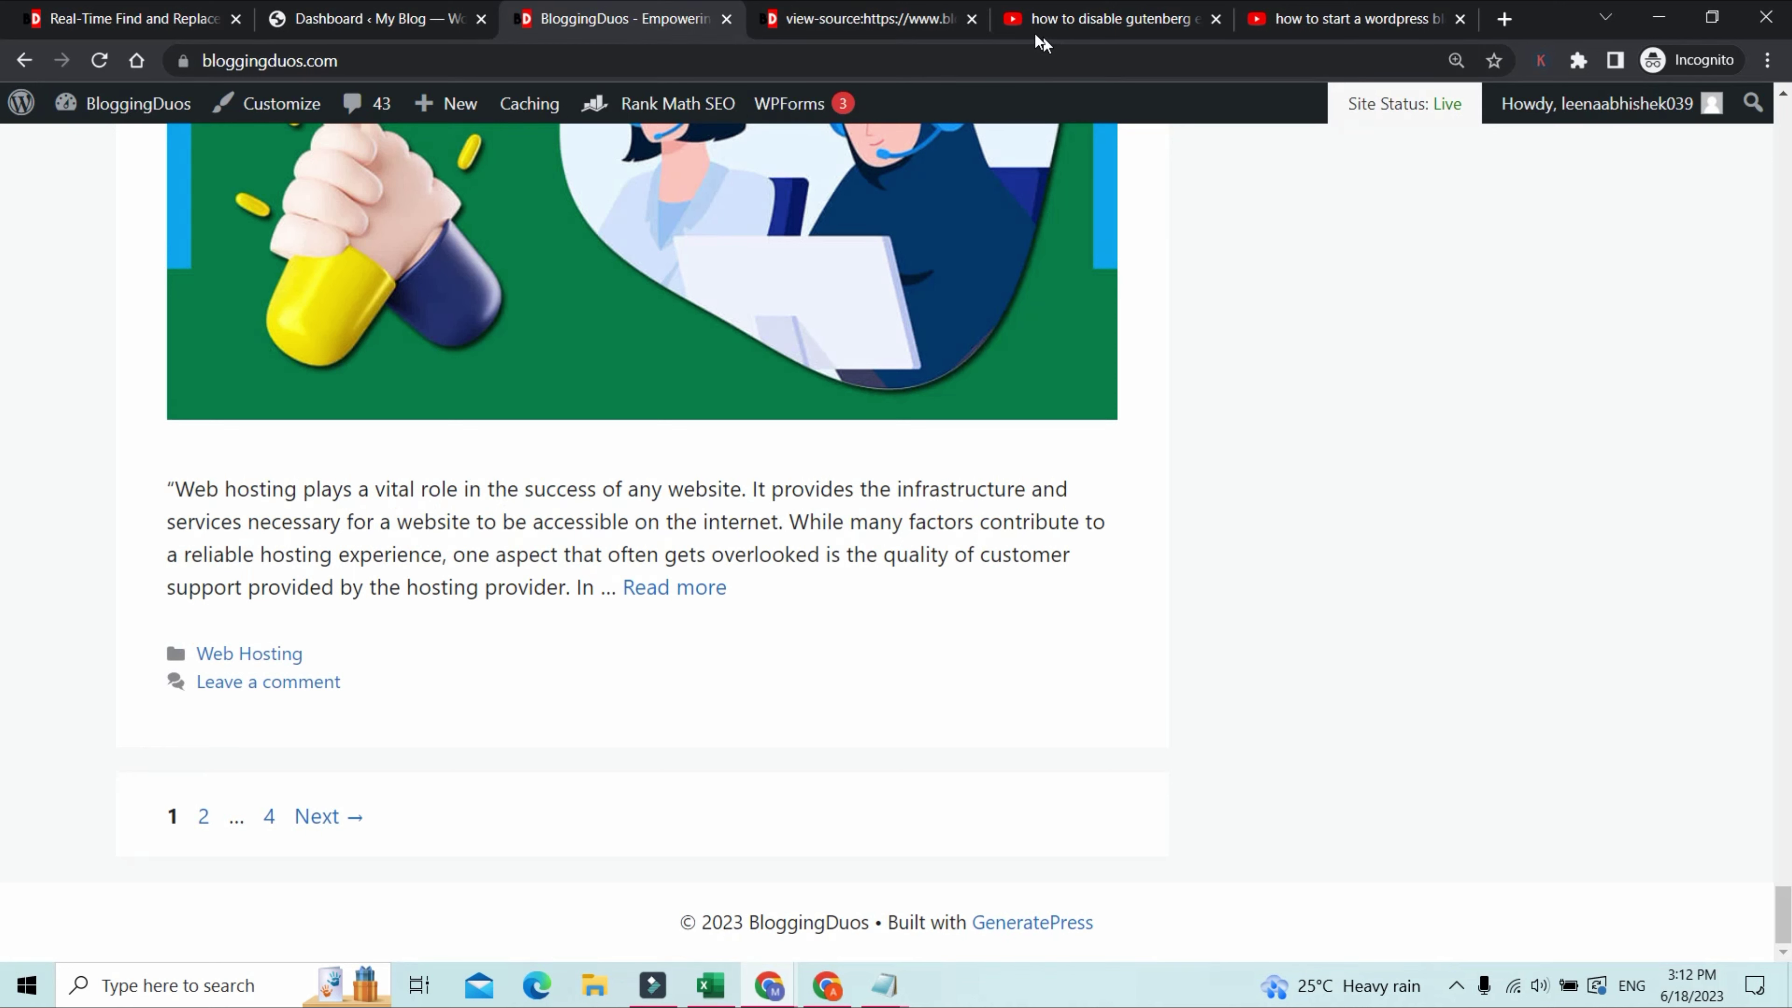
{"action": "left_click", "coordinate": [809, 22]}
{"action": "left_click", "coordinate": [726, 549]}
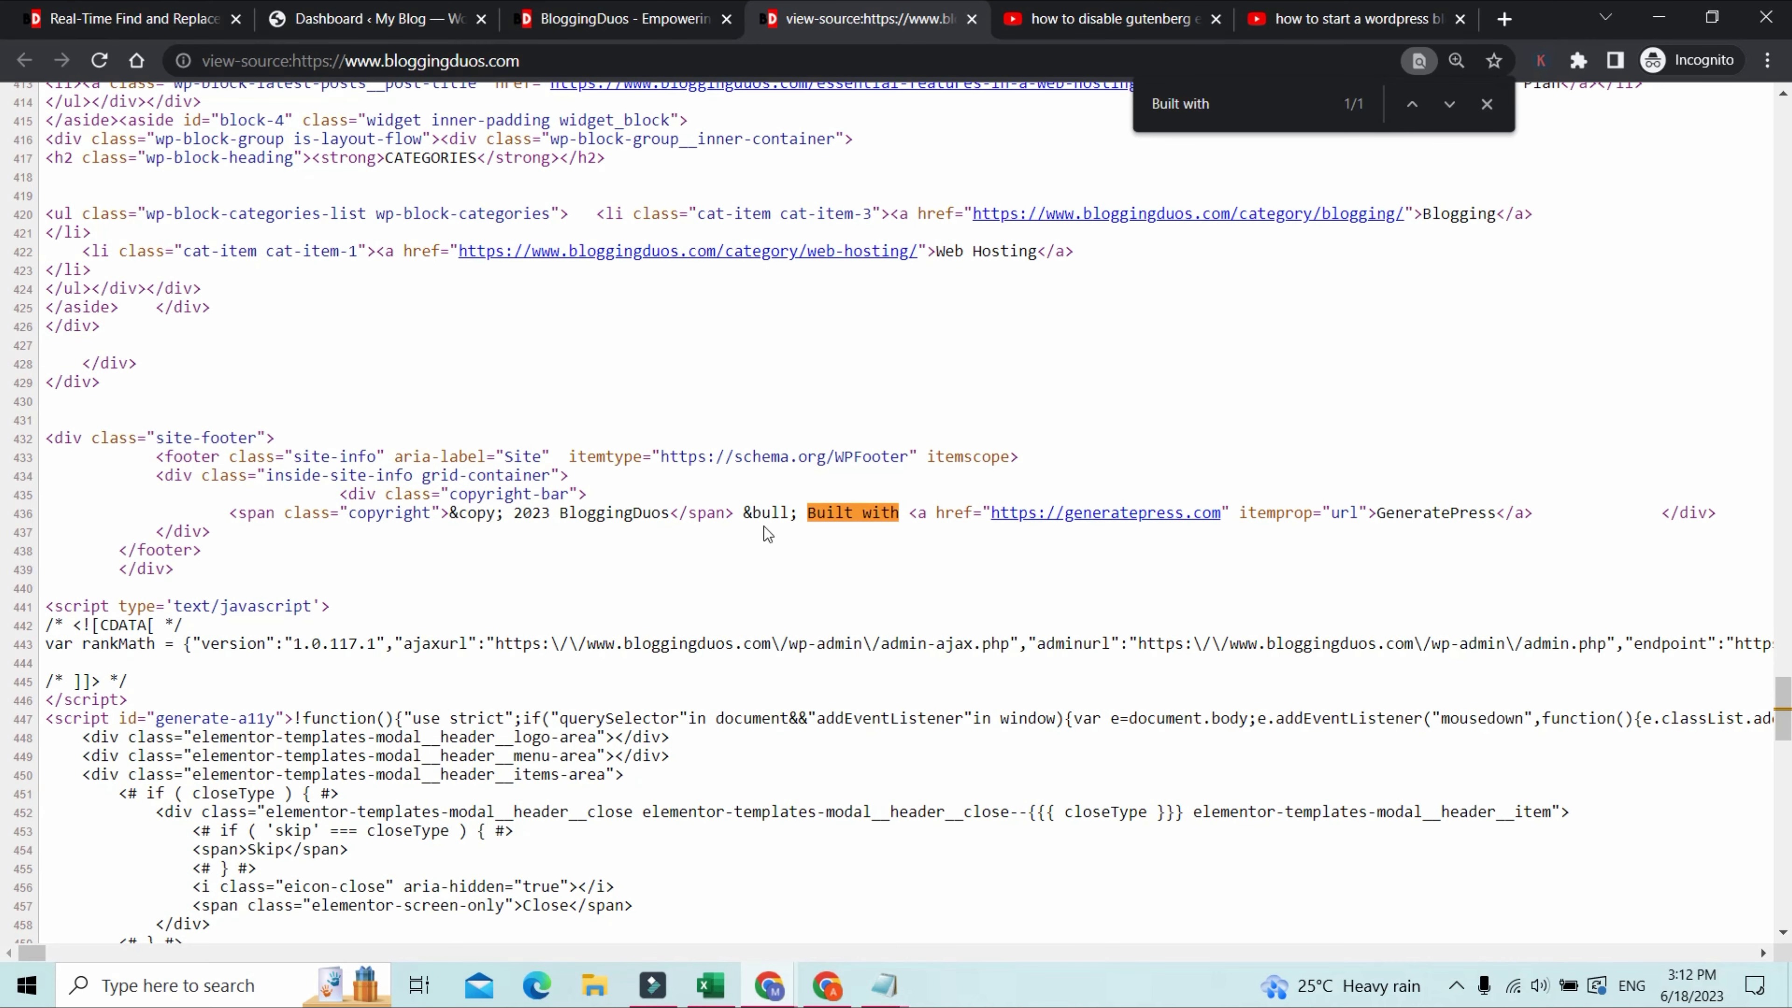
Step: Copy the footer code from the opening copyright span through the closing div after the GeneratePress link
{"action": "left_click_drag", "start_coordinate": [806, 512], "coordinate": [1706, 509]}
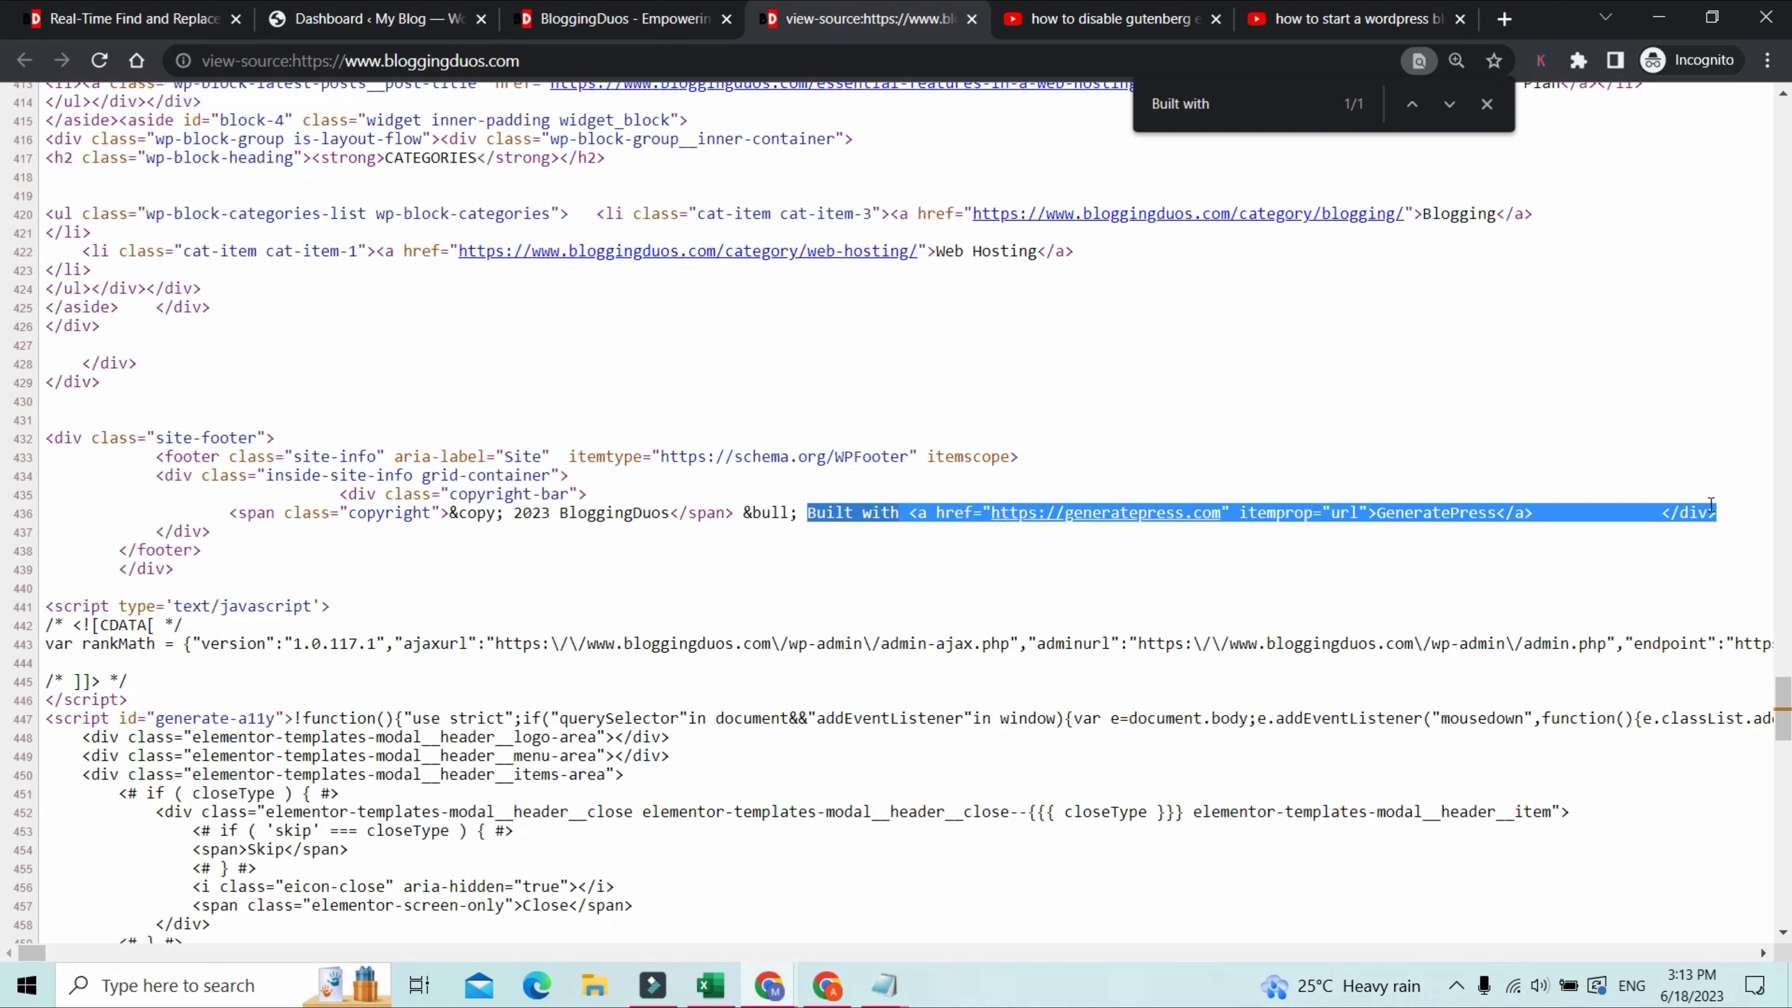
{"action": "left_click_drag", "start_coordinate": [1711, 504], "coordinate": [1537, 507]}
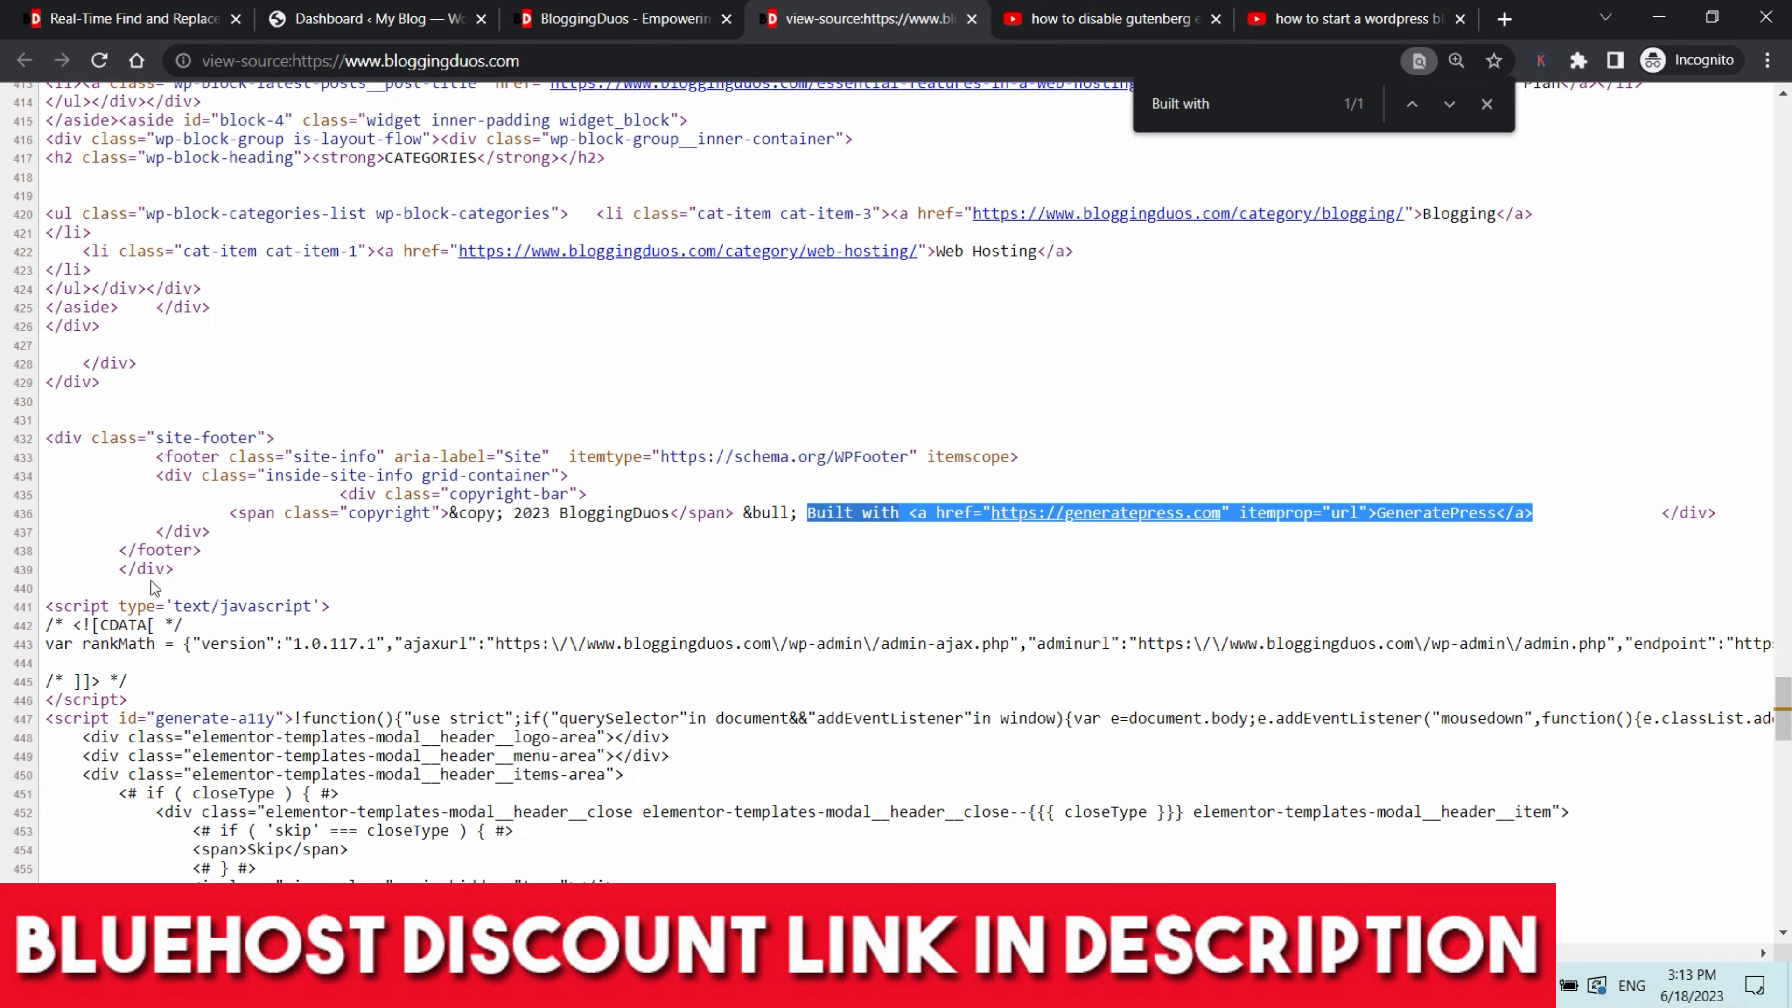
{"action": "left_click_drag", "start_coordinate": [241, 508], "coordinate": [1100, 505]}
{"action": "key", "text": "ctrl+c"}
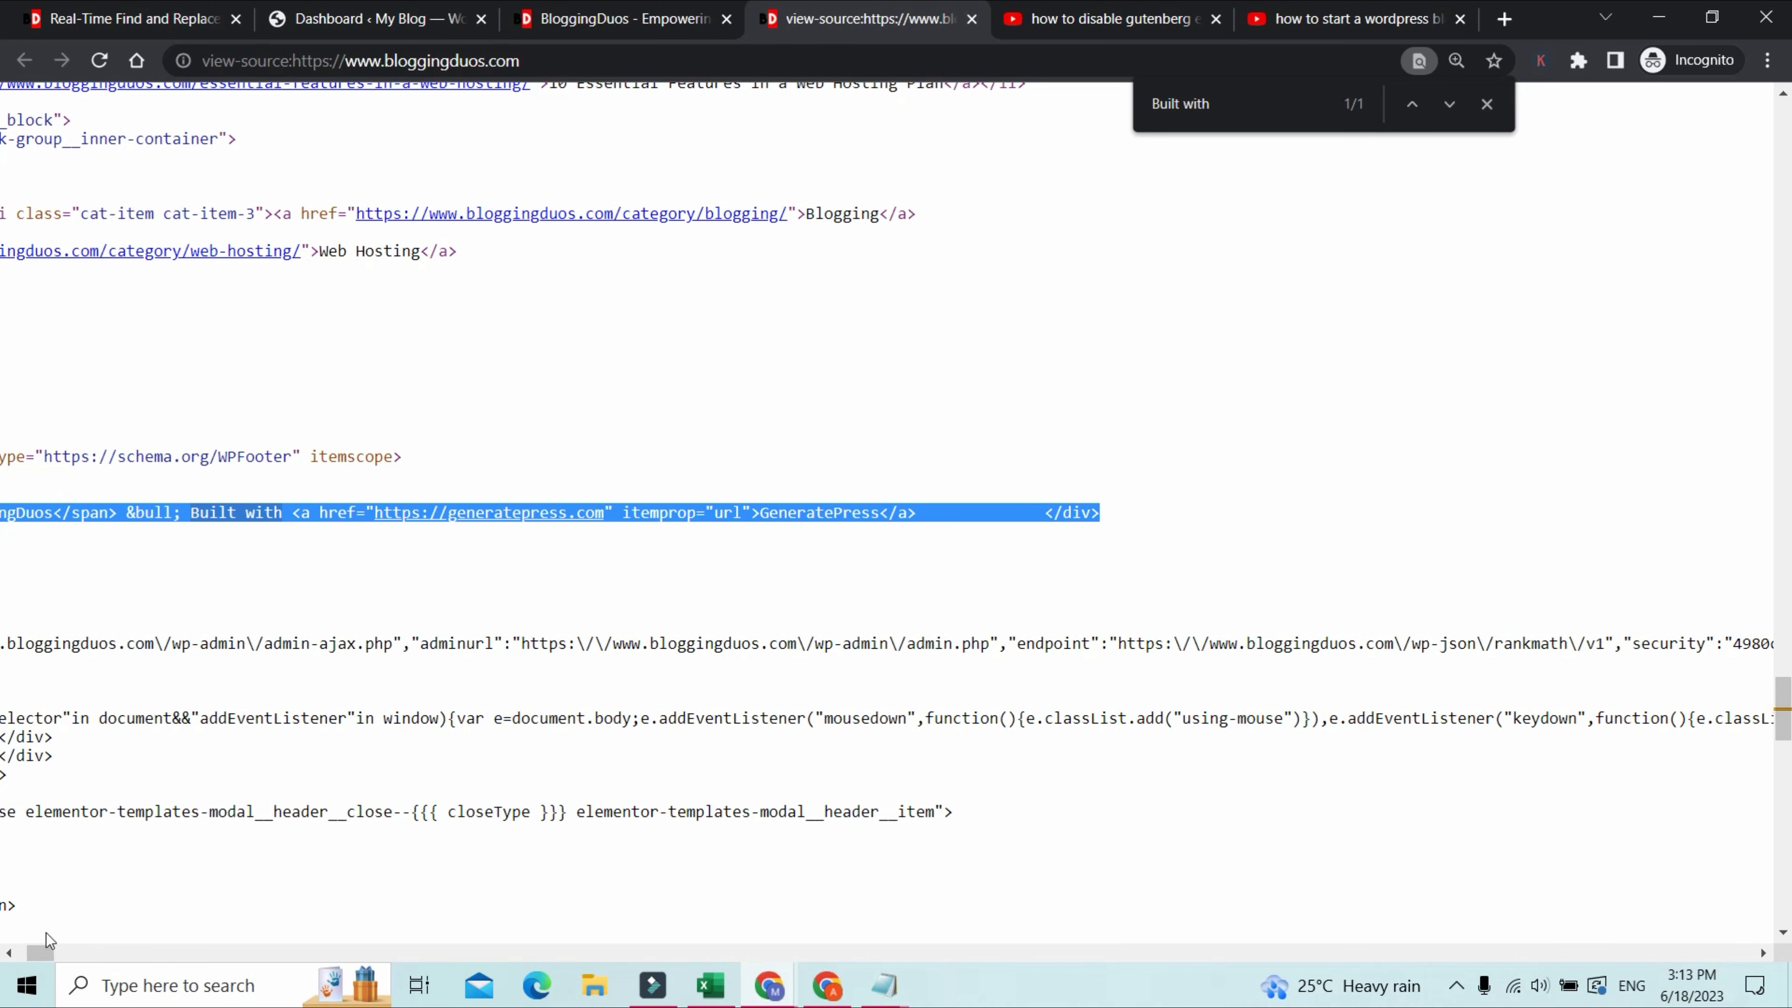
{"action": "left_click_drag", "start_coordinate": [44, 953], "coordinate": [33, 952]}
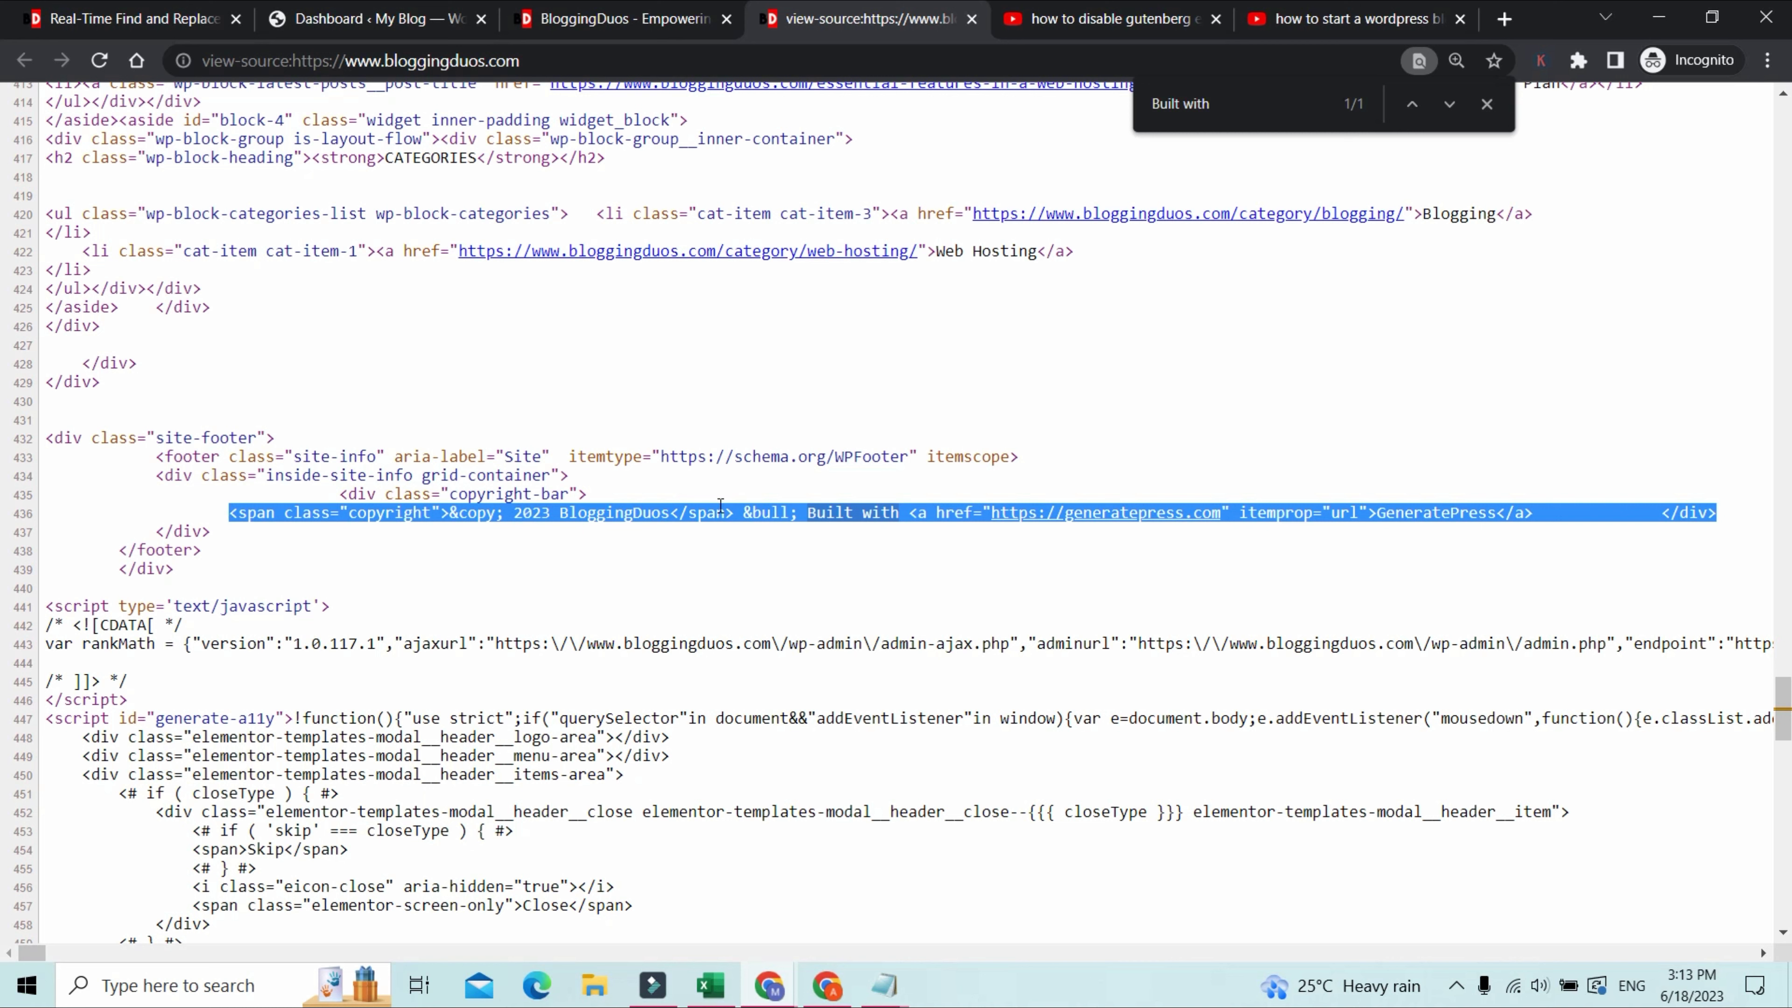
Step: Paste the copied footer code as the Find text of the new rule in Real-Time Find and Replace
{"action": "left_click", "coordinate": [326, 19]}
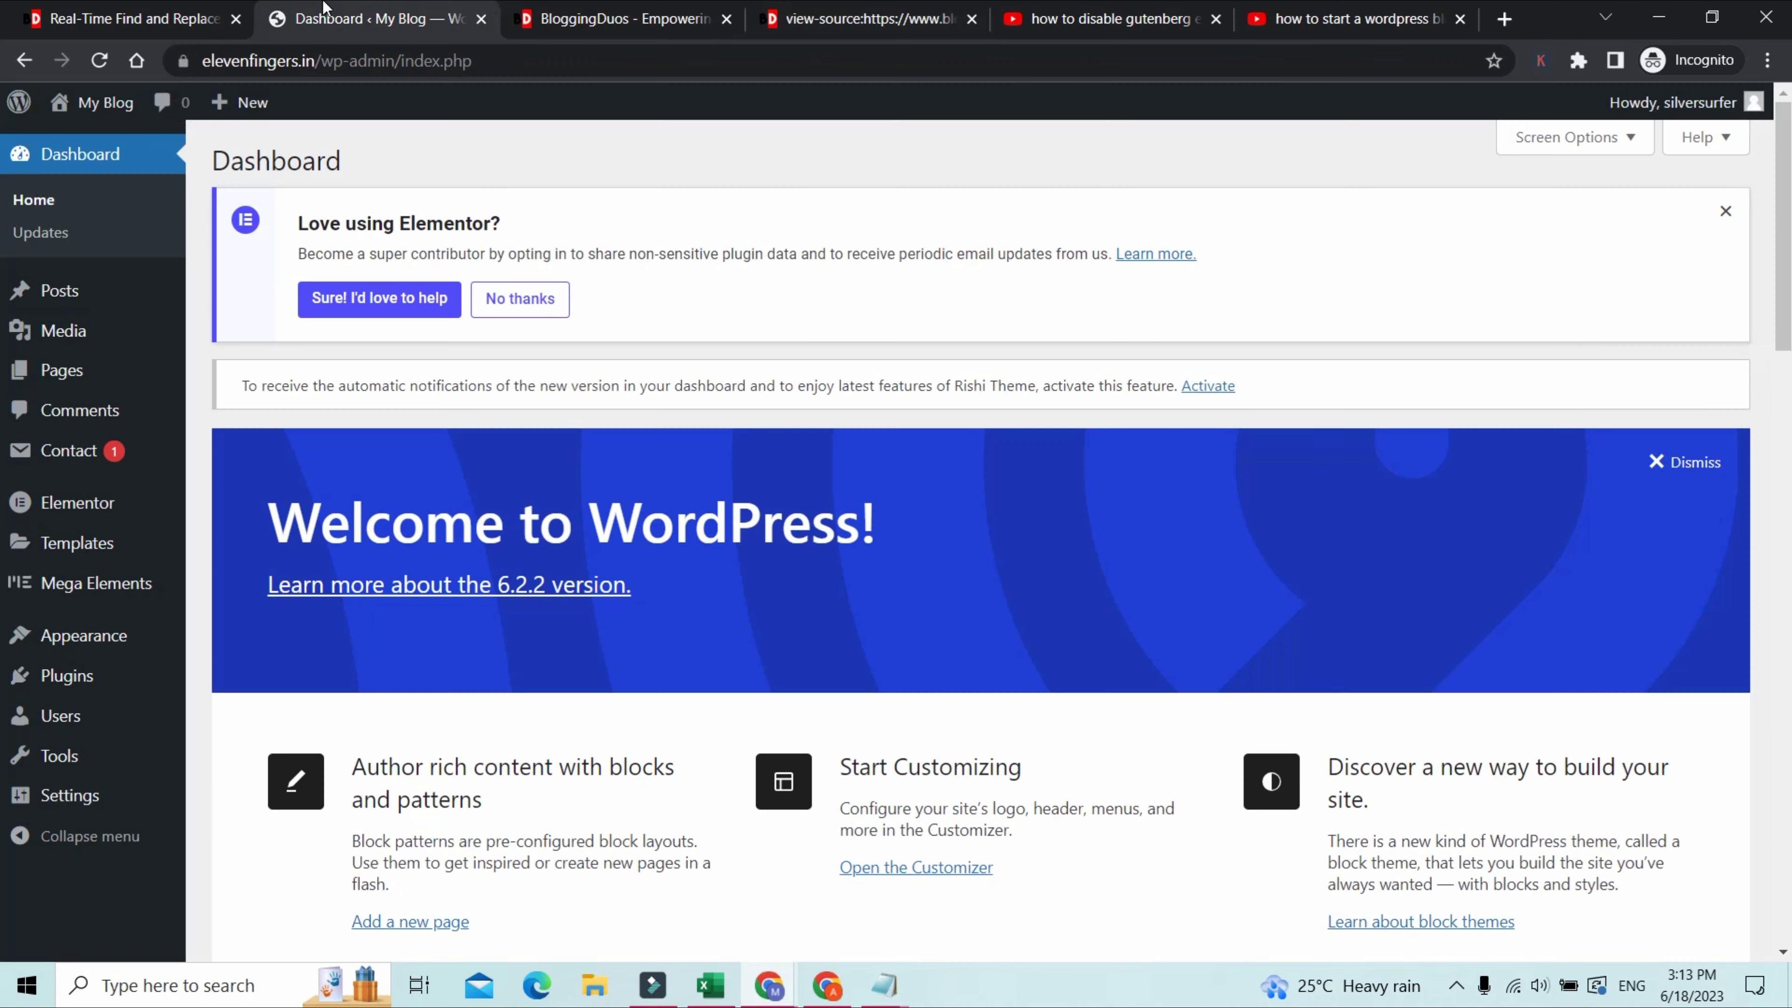
{"action": "left_click", "coordinate": [134, 23]}
{"action": "left_click", "coordinate": [364, 312]}
{"action": "key", "text": "ctrl+v"}
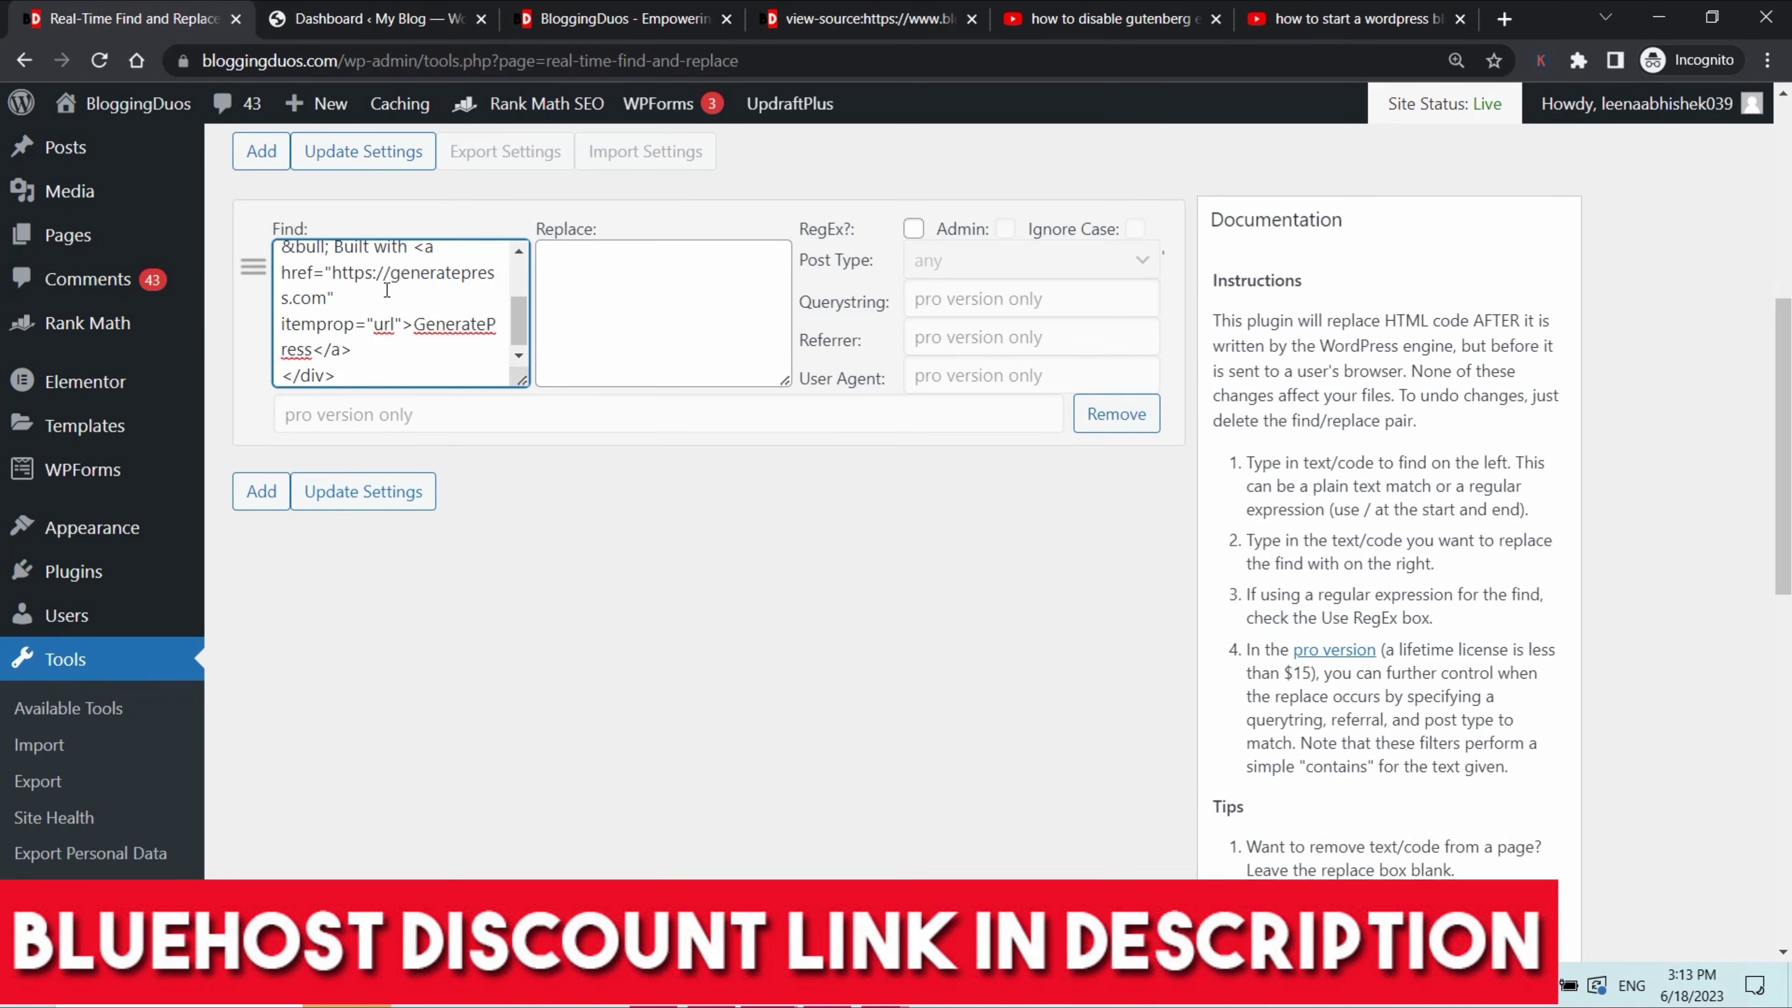
Step: Fill the rule's Replace text with the copyright portion of the Find code: <span class="copyright">&copy; 2023 BloggingDuos</span> &bull;
{"action": "scroll", "coordinate": [387, 290], "scroll_direction": "up", "scroll_amount": 3}
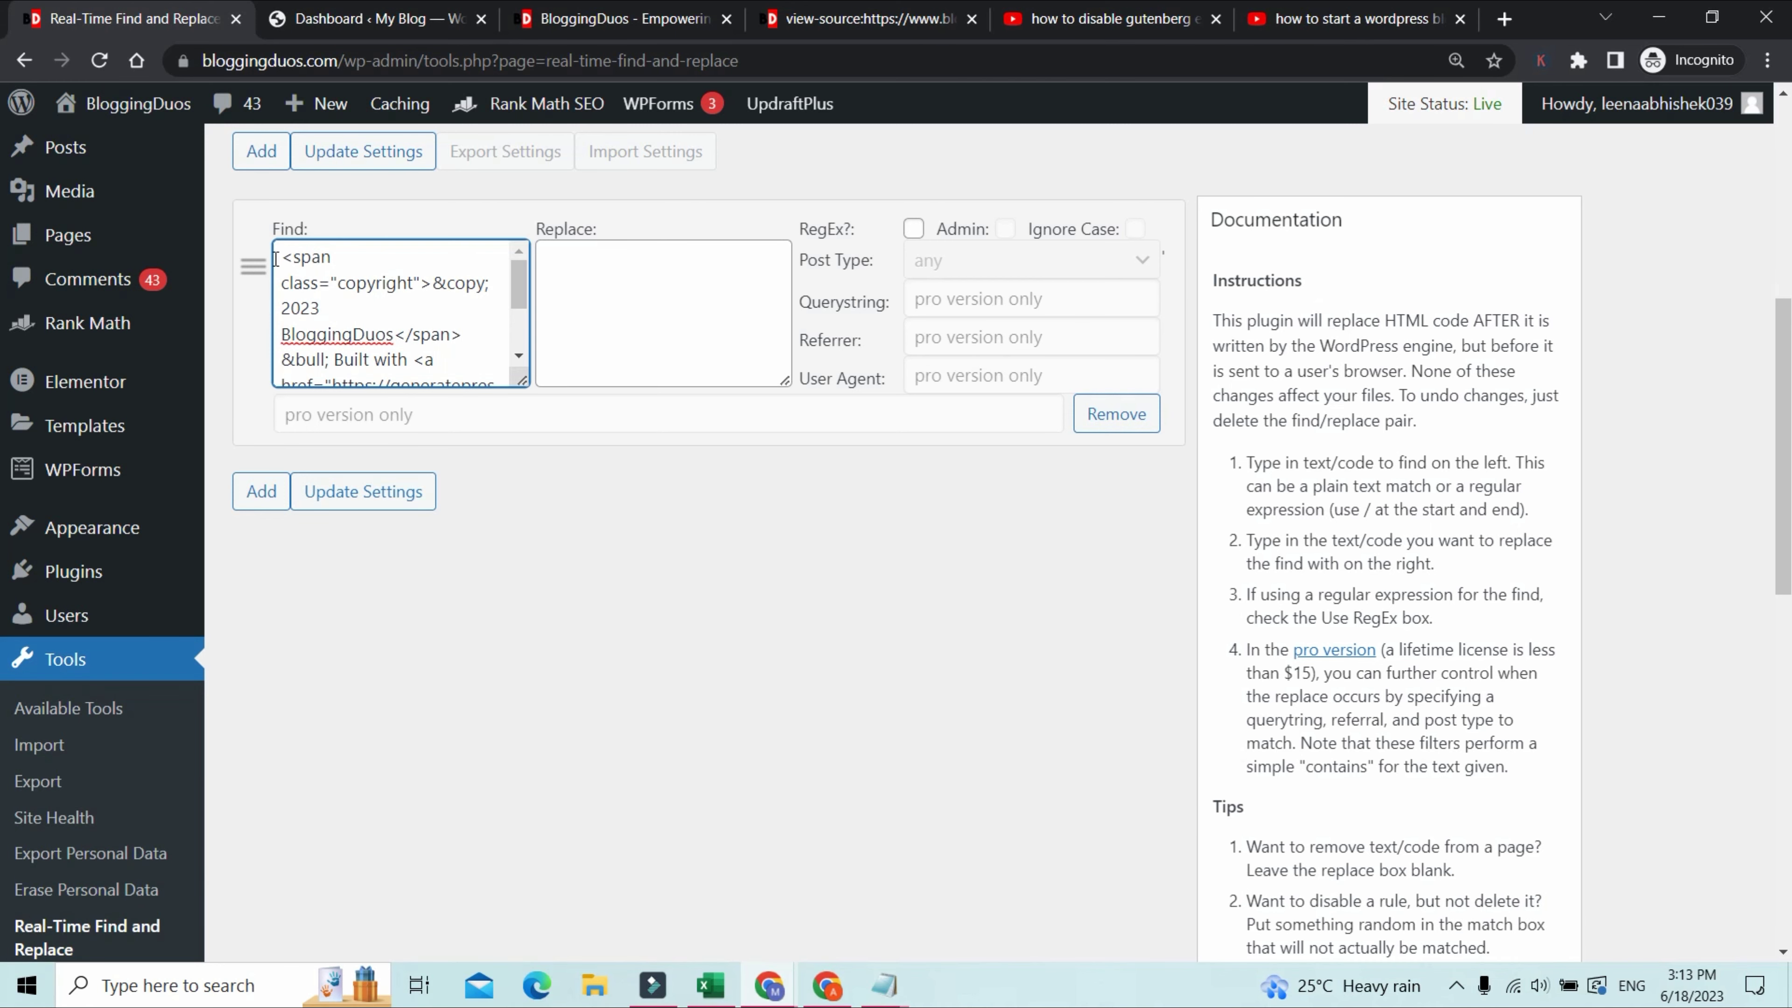
{"action": "left_click_drag", "start_coordinate": [280, 257], "coordinate": [327, 261]}
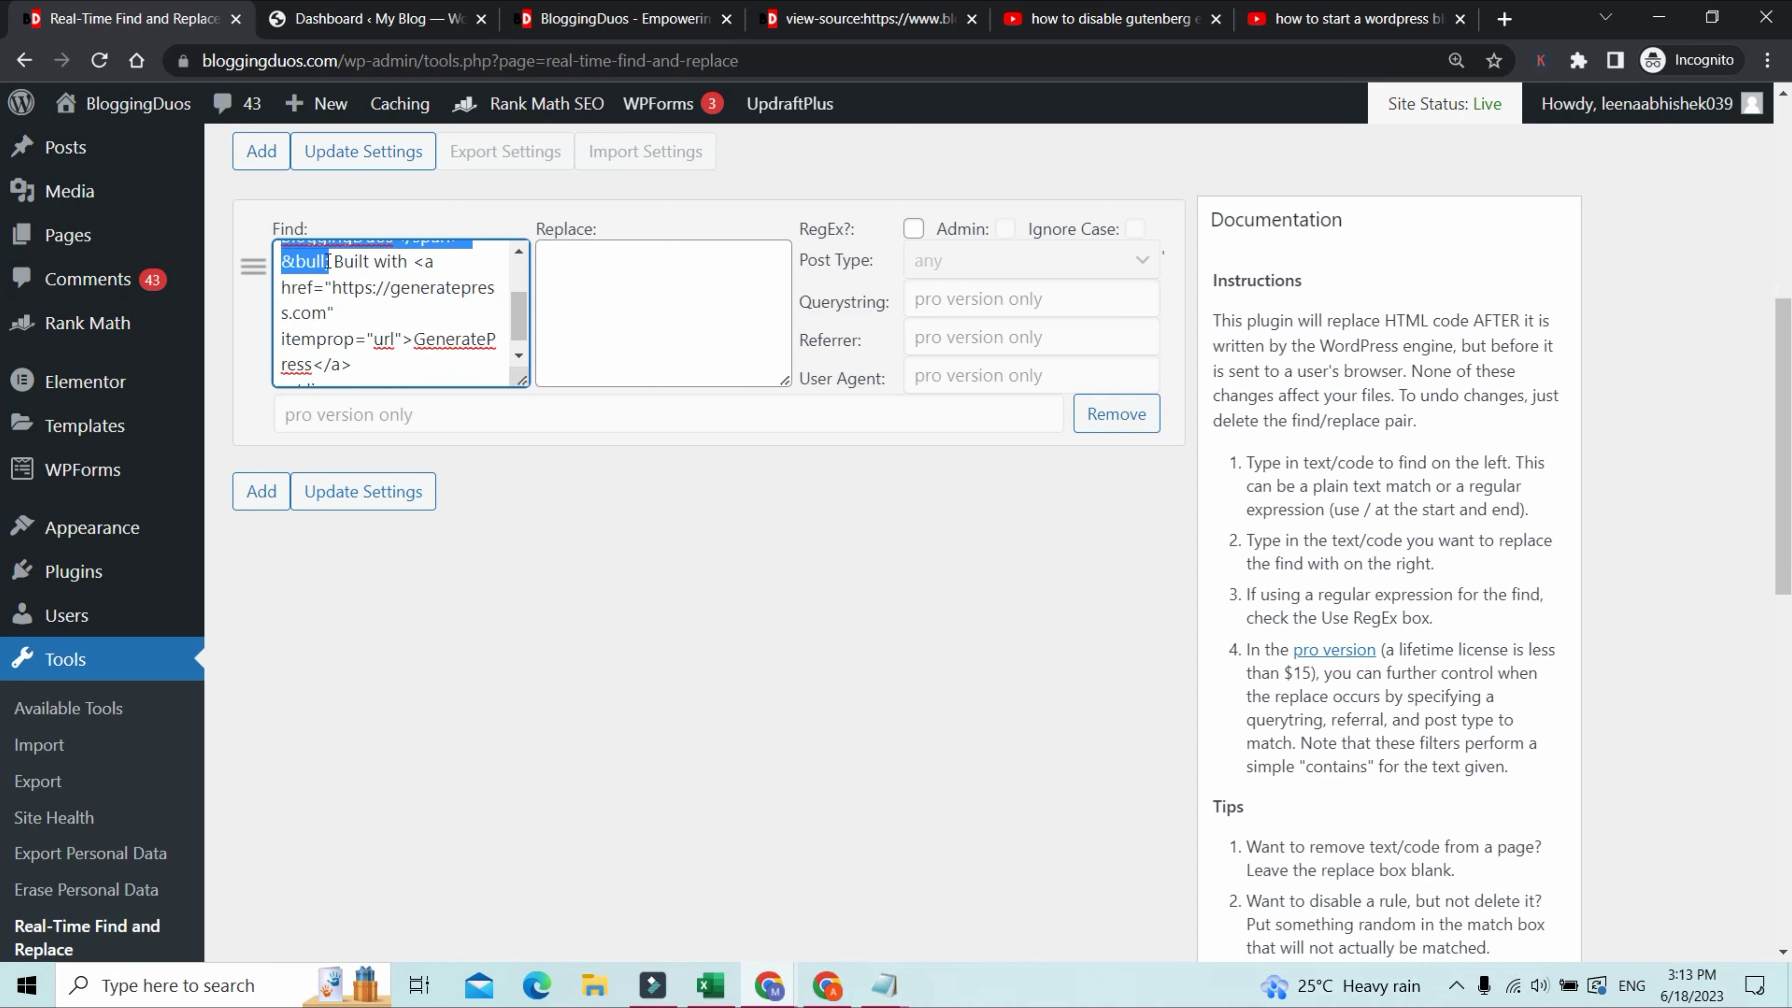
{"action": "left_click", "coordinate": [566, 296]}
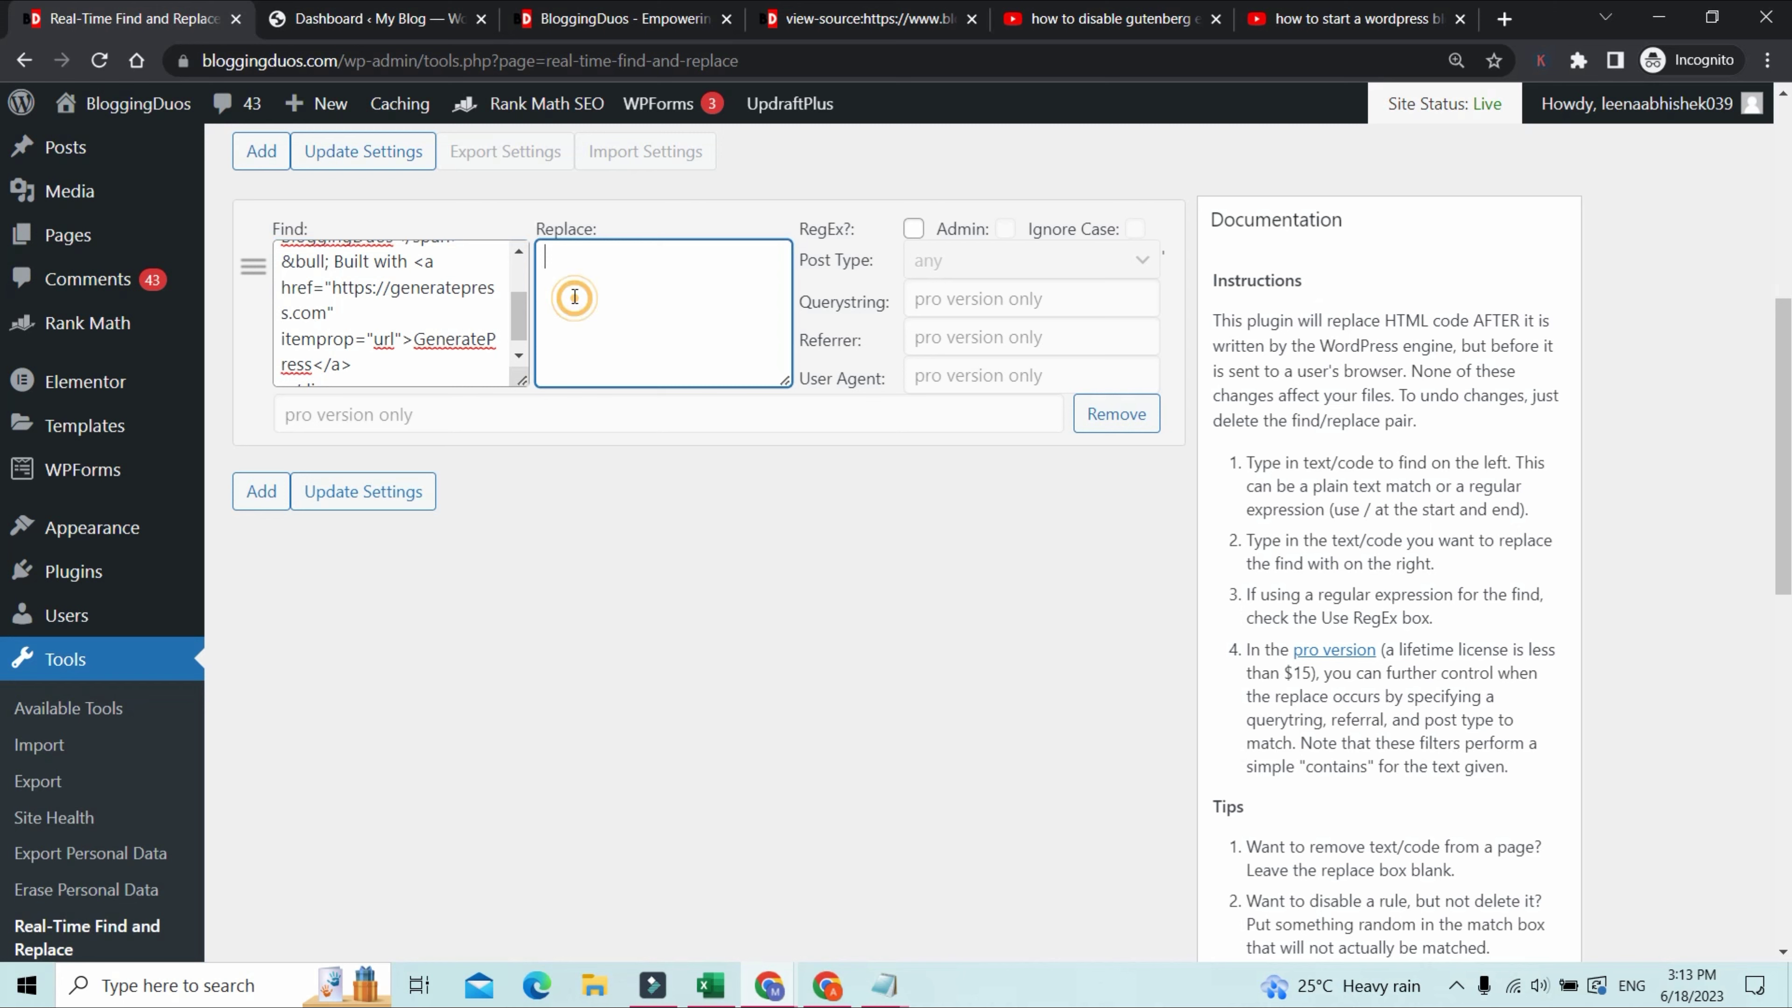
{"action": "type", "text": "<span class=\"copyright\">&copy; 2023 BloggingDuos</span> &bull;"}
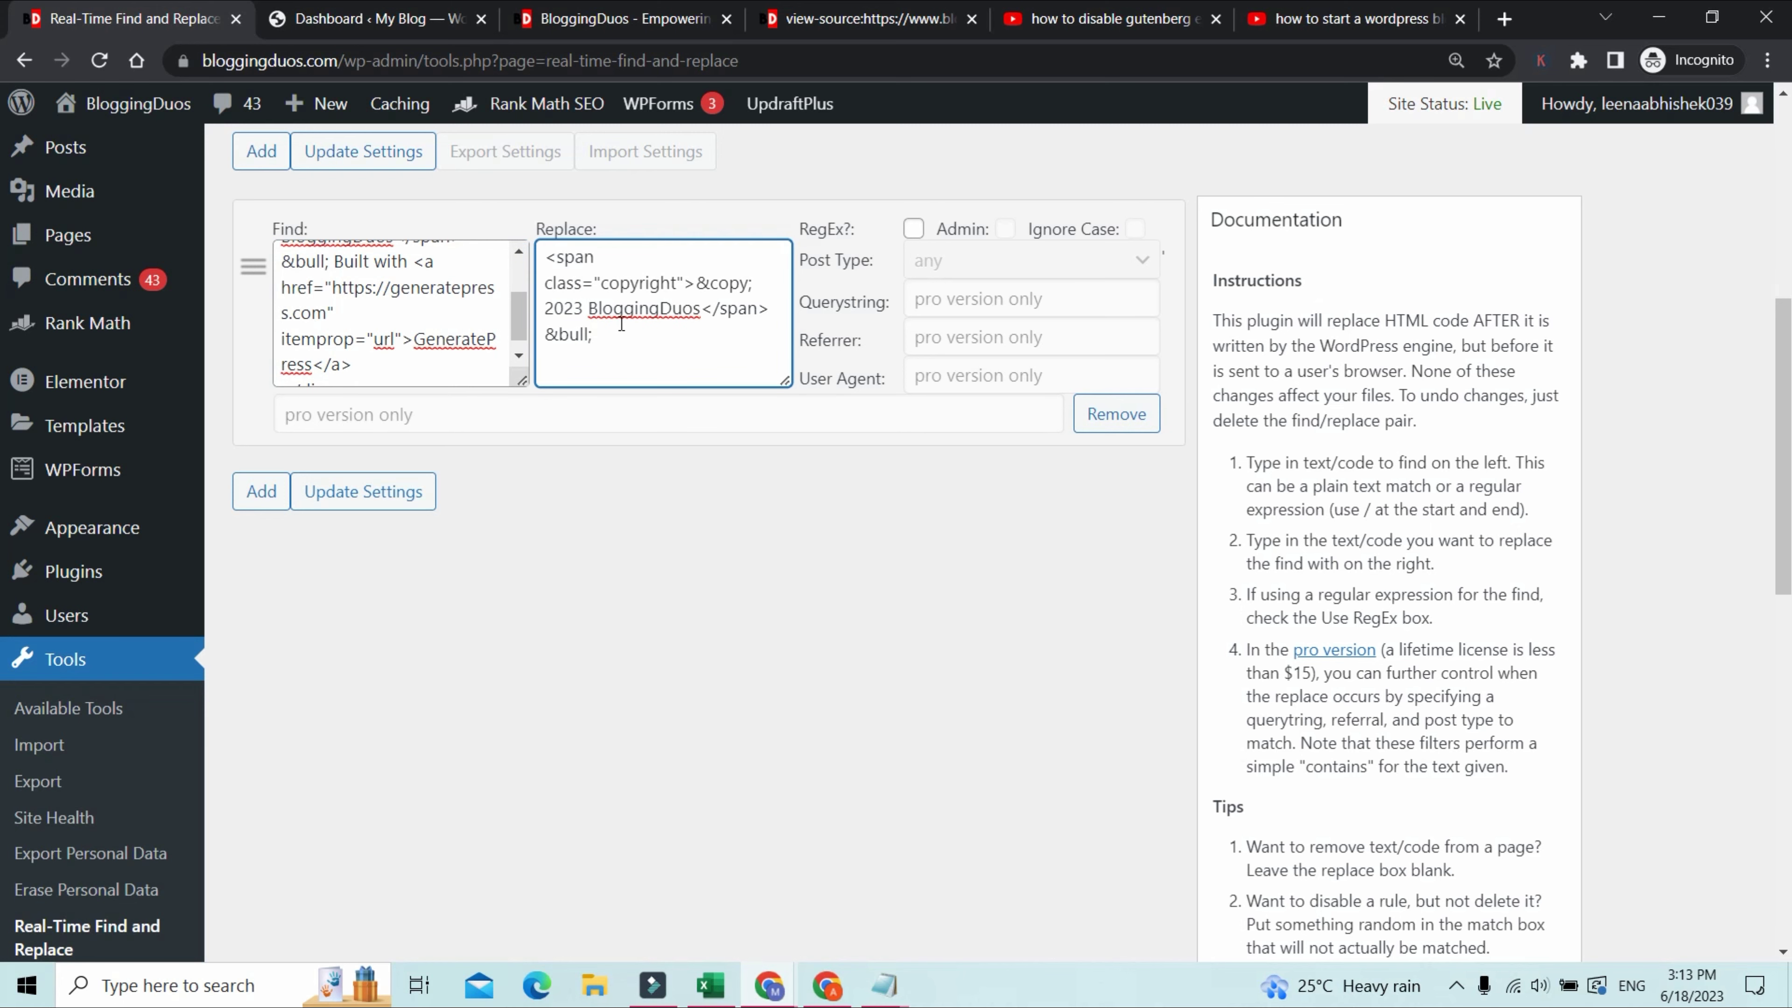
{"action": "scroll", "coordinate": [624, 345], "scroll_direction": "up", "scroll_amount": 2}
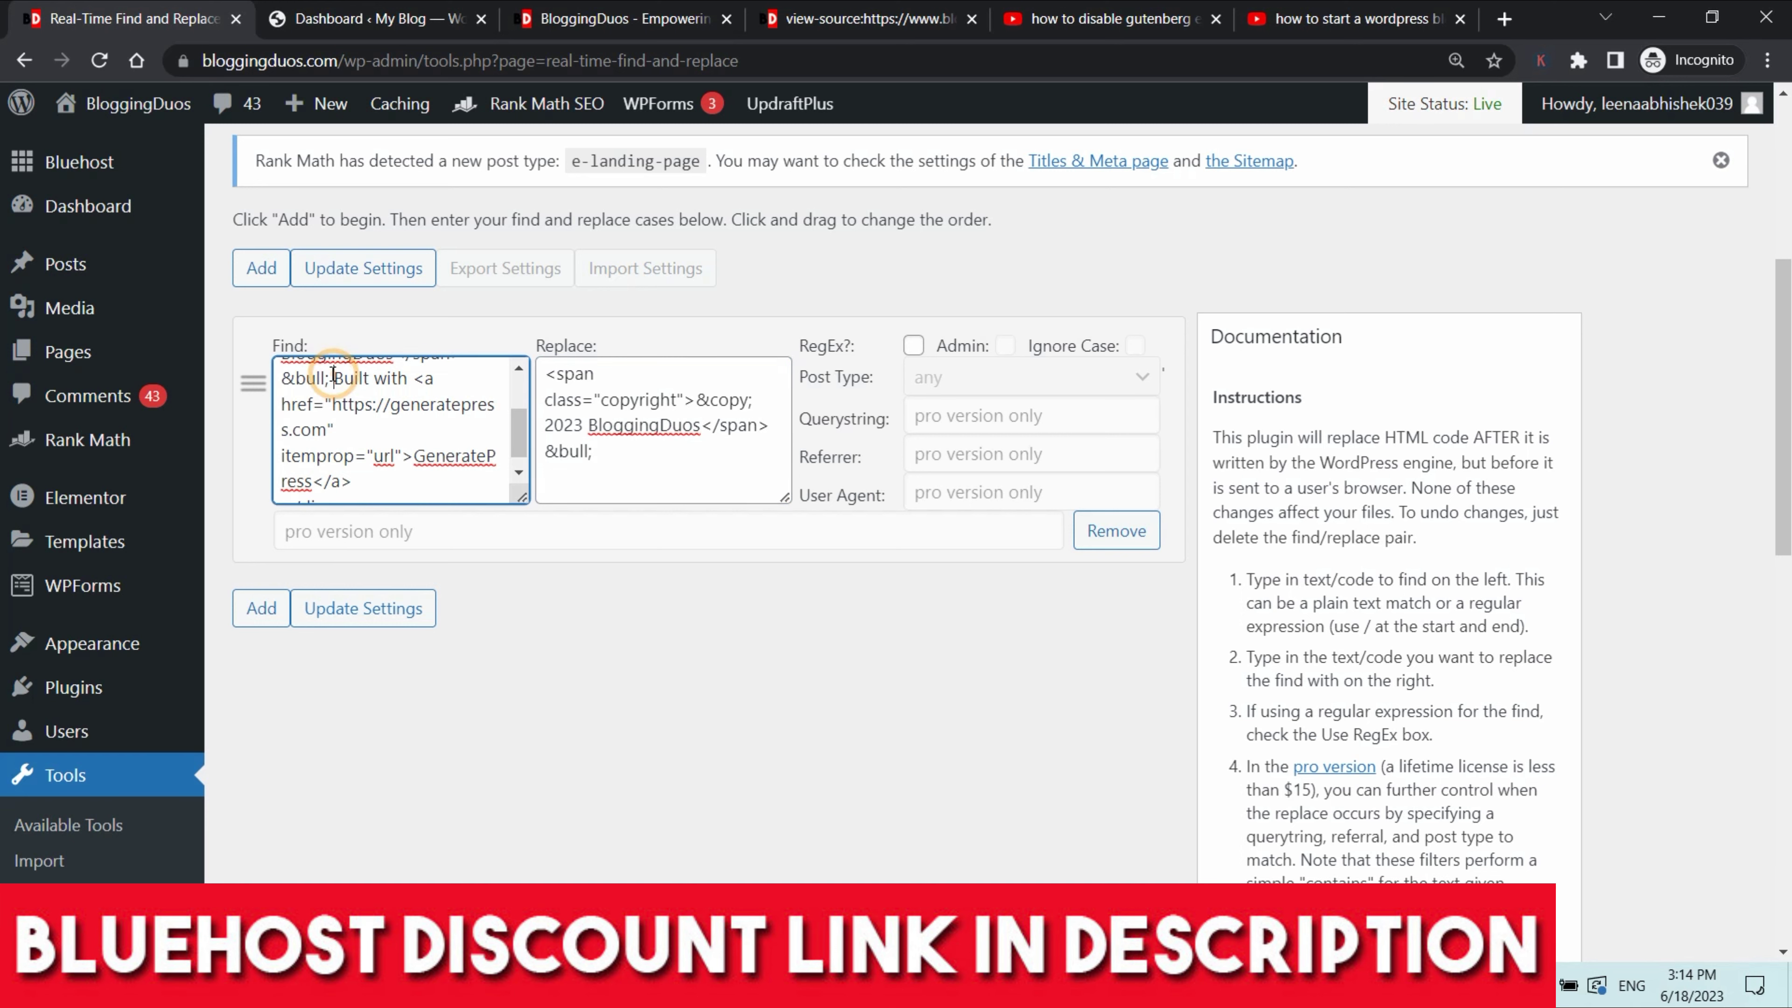
Step: Remove the copyright portion from the rule's Find text so it starts at "Built with", and clear the Replace text
{"action": "left_click_drag", "start_coordinate": [332, 376], "coordinate": [280, 357]}
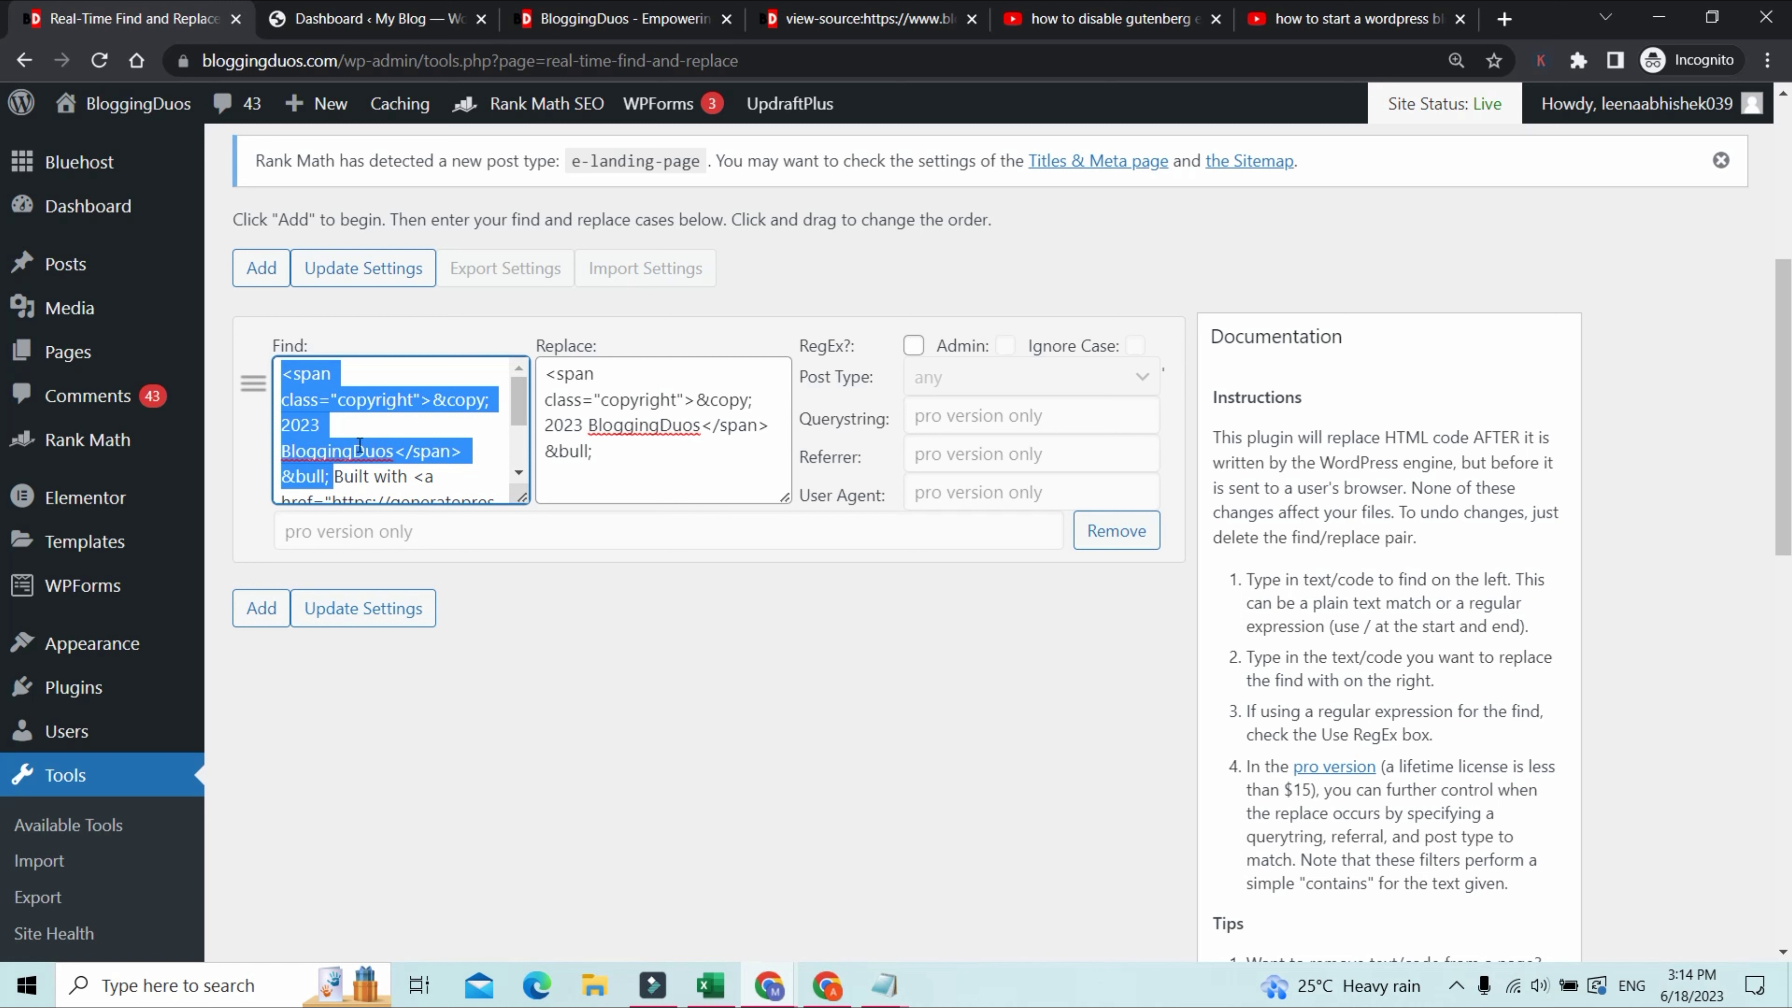
{"action": "key", "text": "BackSpace"}
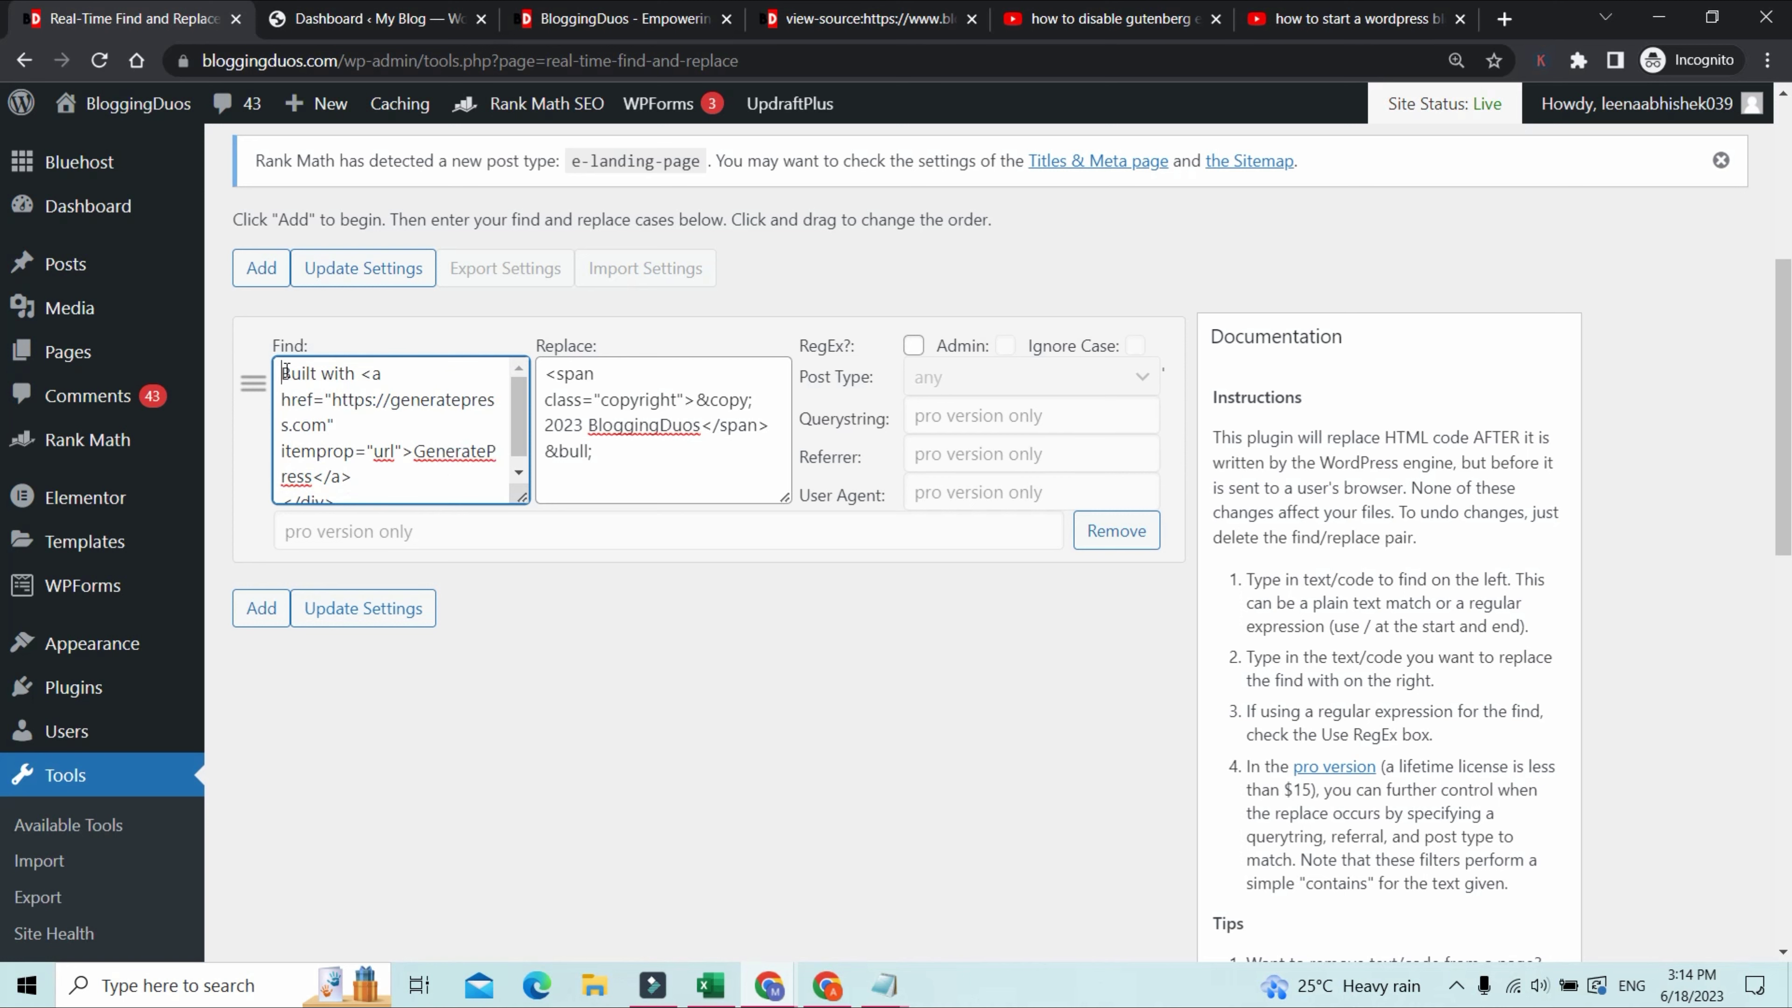
{"action": "left_click_drag", "start_coordinate": [285, 369], "coordinate": [421, 511]}
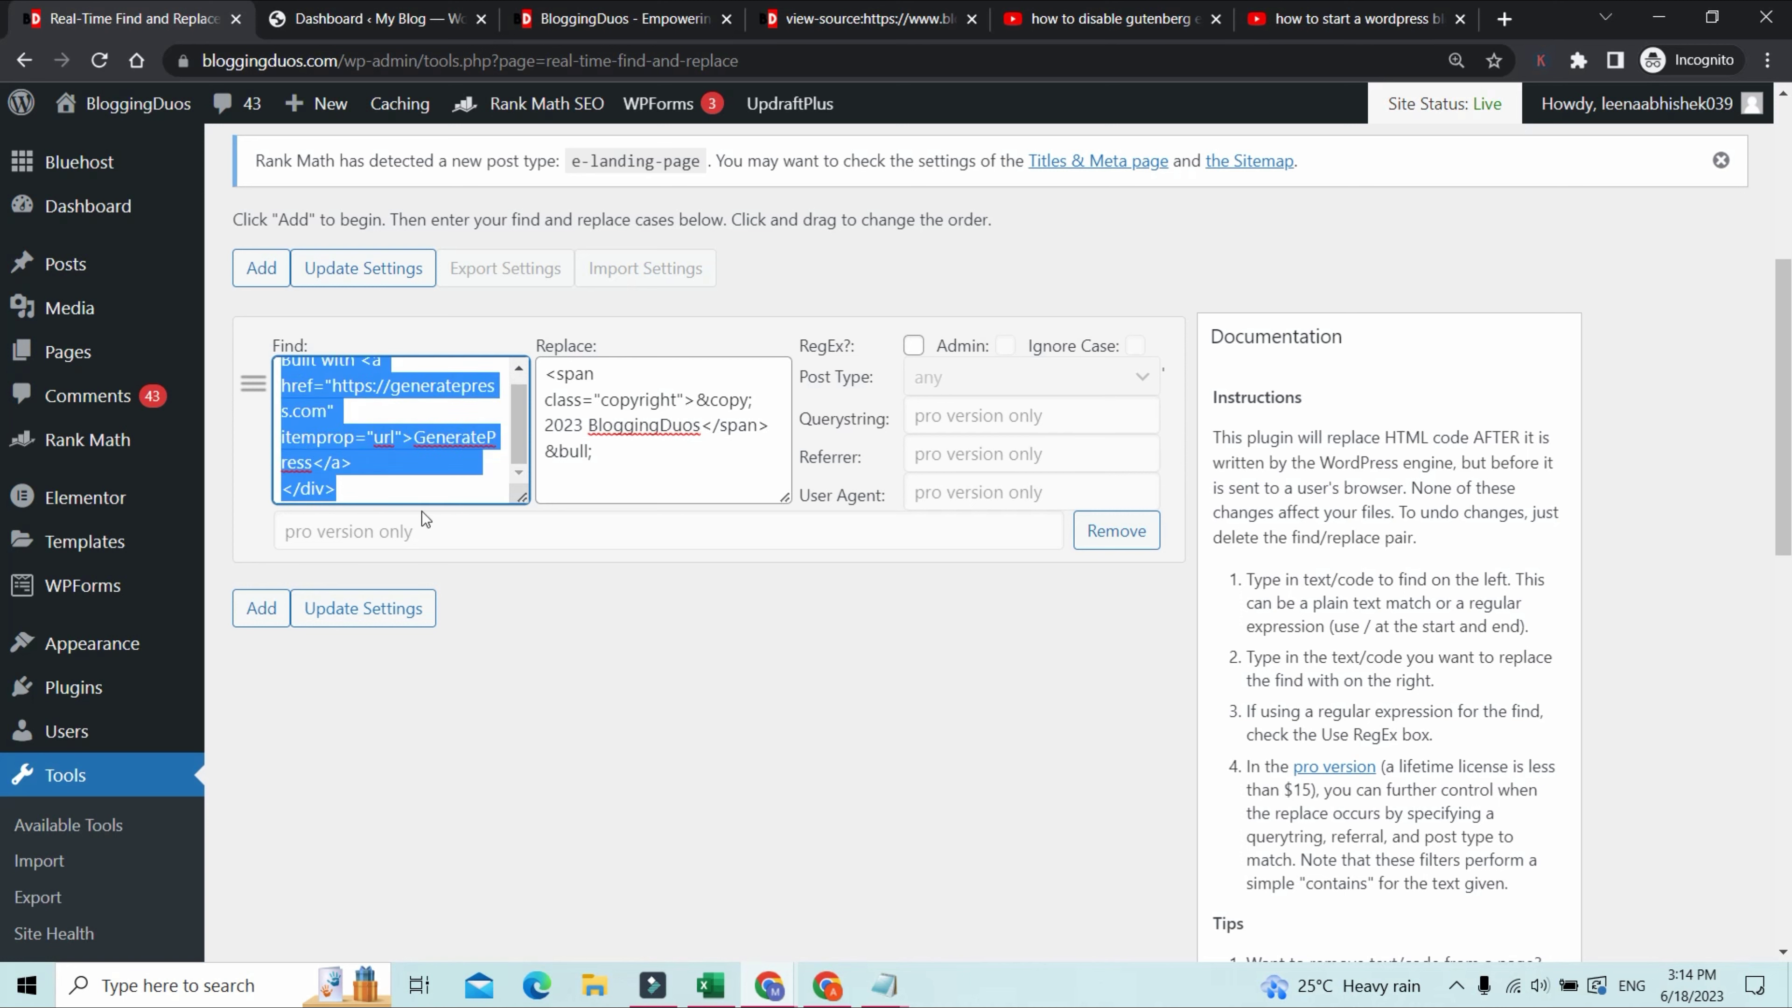
{"action": "left_click", "coordinate": [637, 450]}
{"action": "key", "text": "ctrl+a"}
{"action": "key", "text": "BackSpace"}
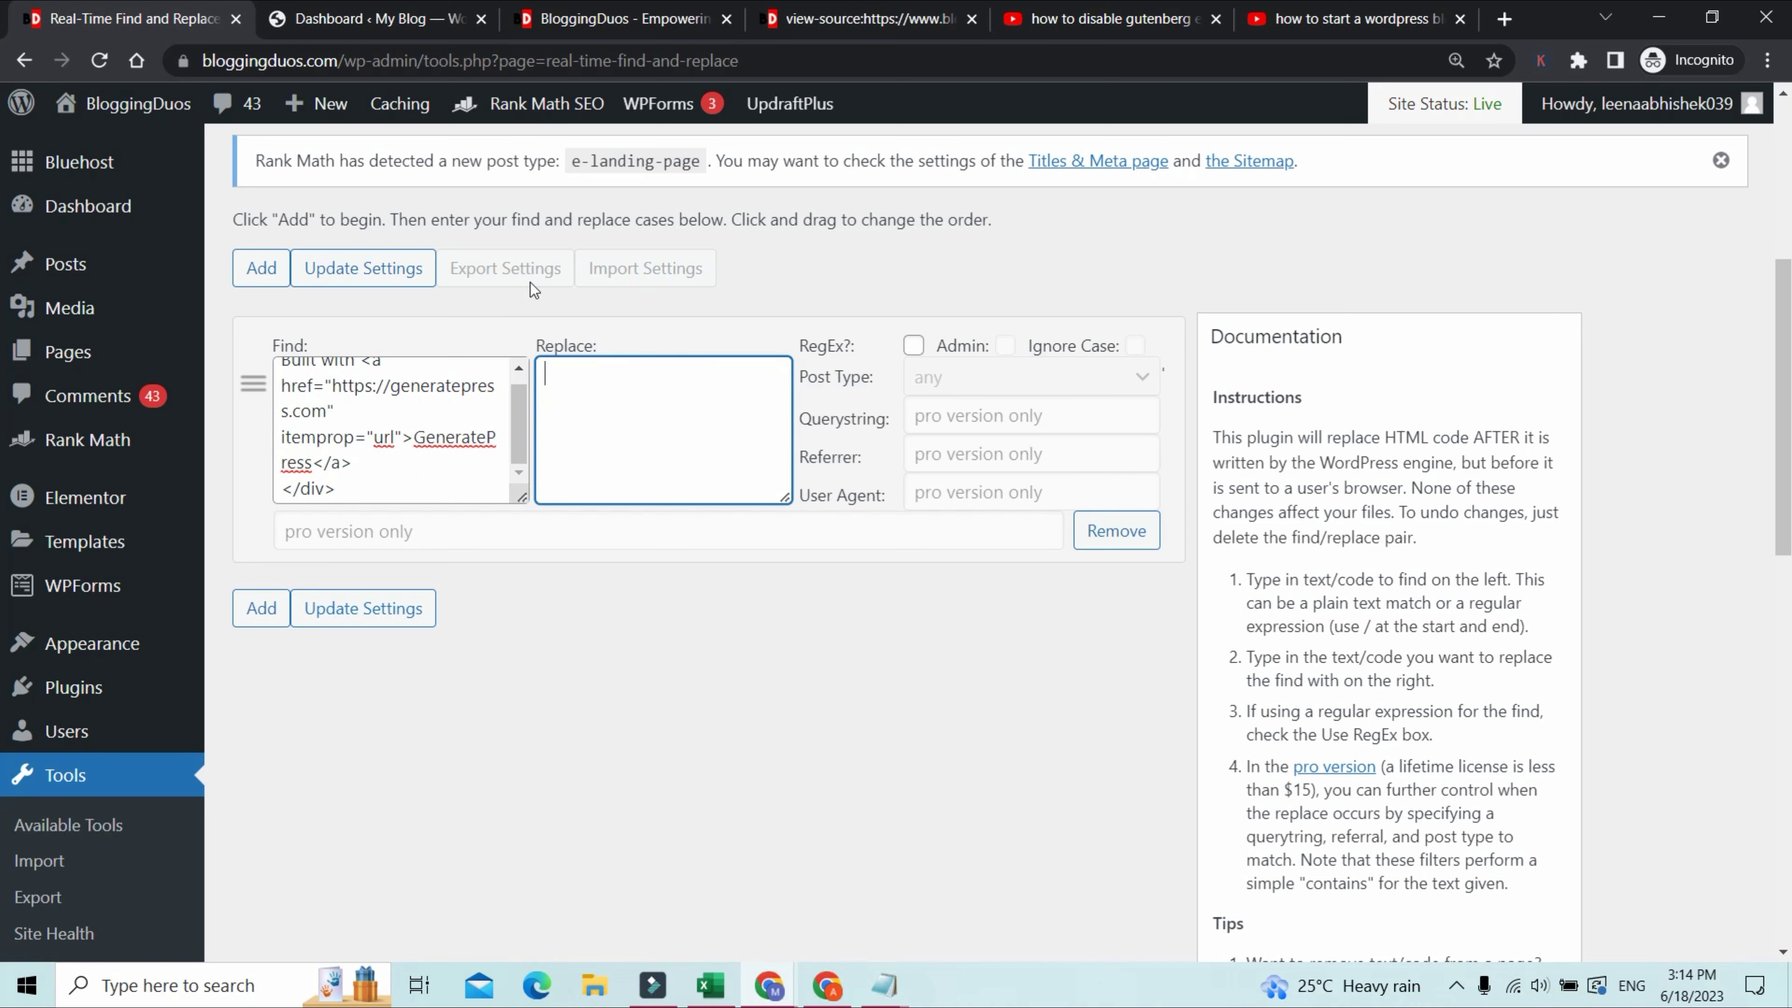
Step: Start a new post on the My Blog site and write "A Blog By" followed by the two authors' full names as its text
{"action": "mouse_move", "coordinate": [811, 14]}
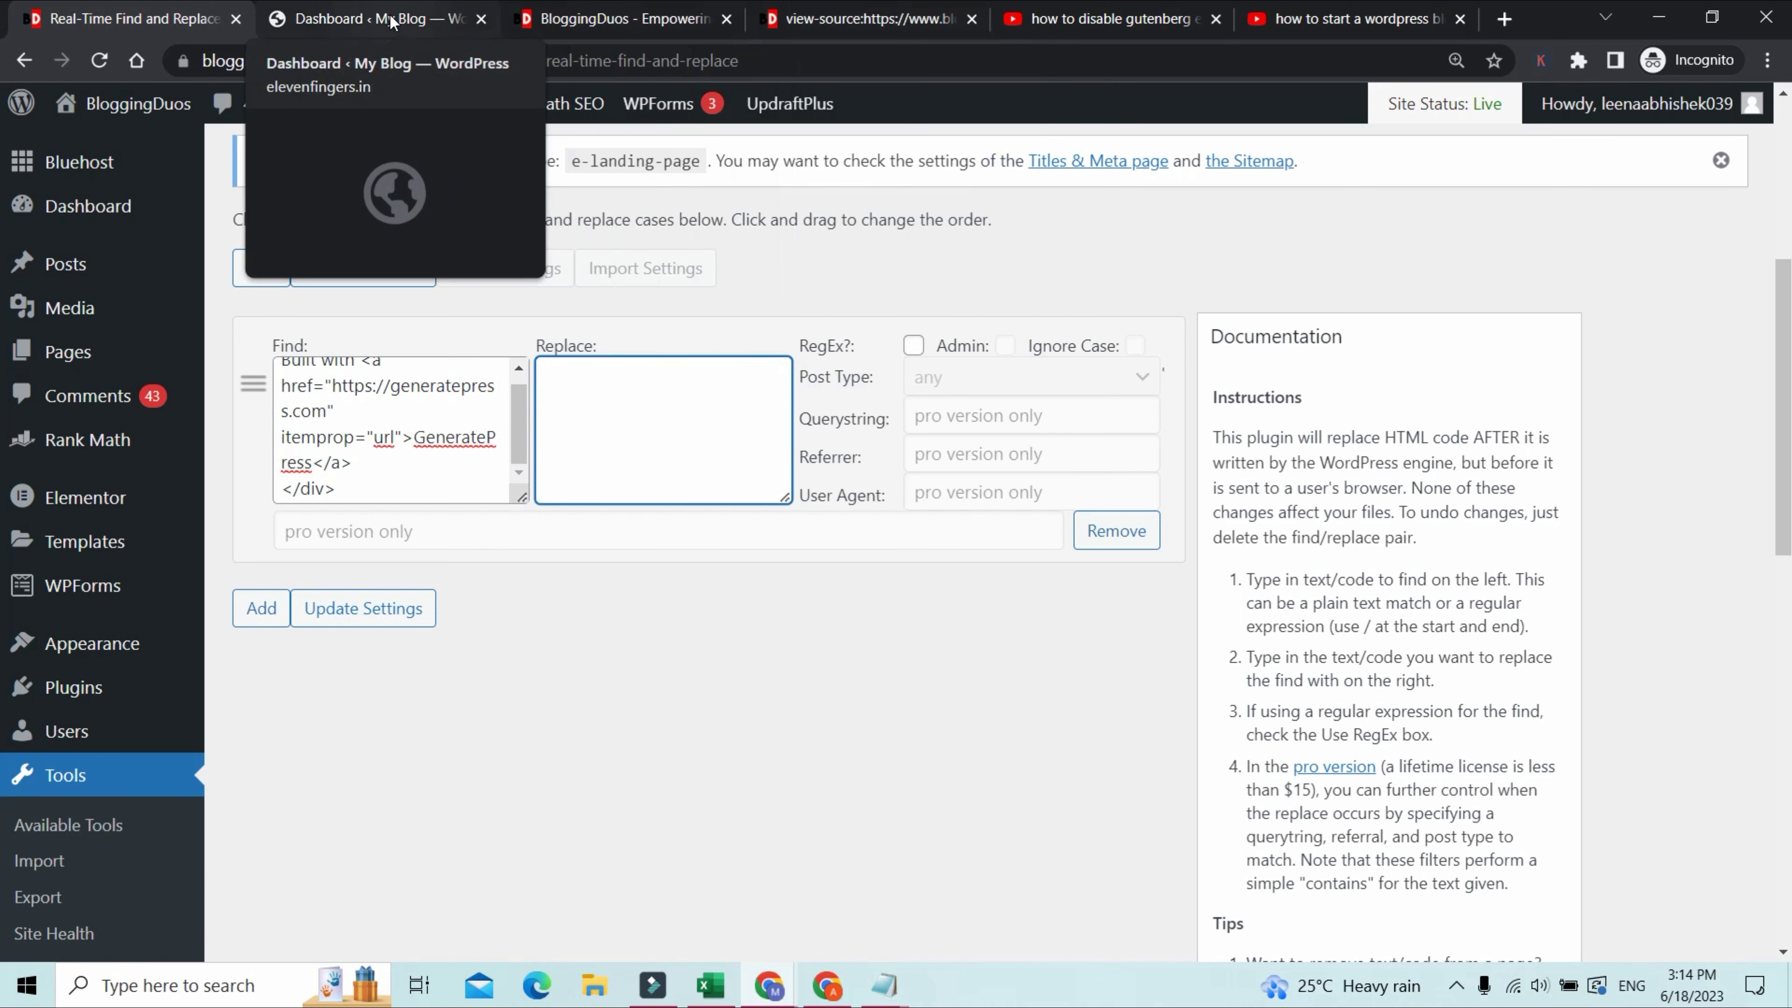
{"action": "left_click", "coordinate": [364, 21]}
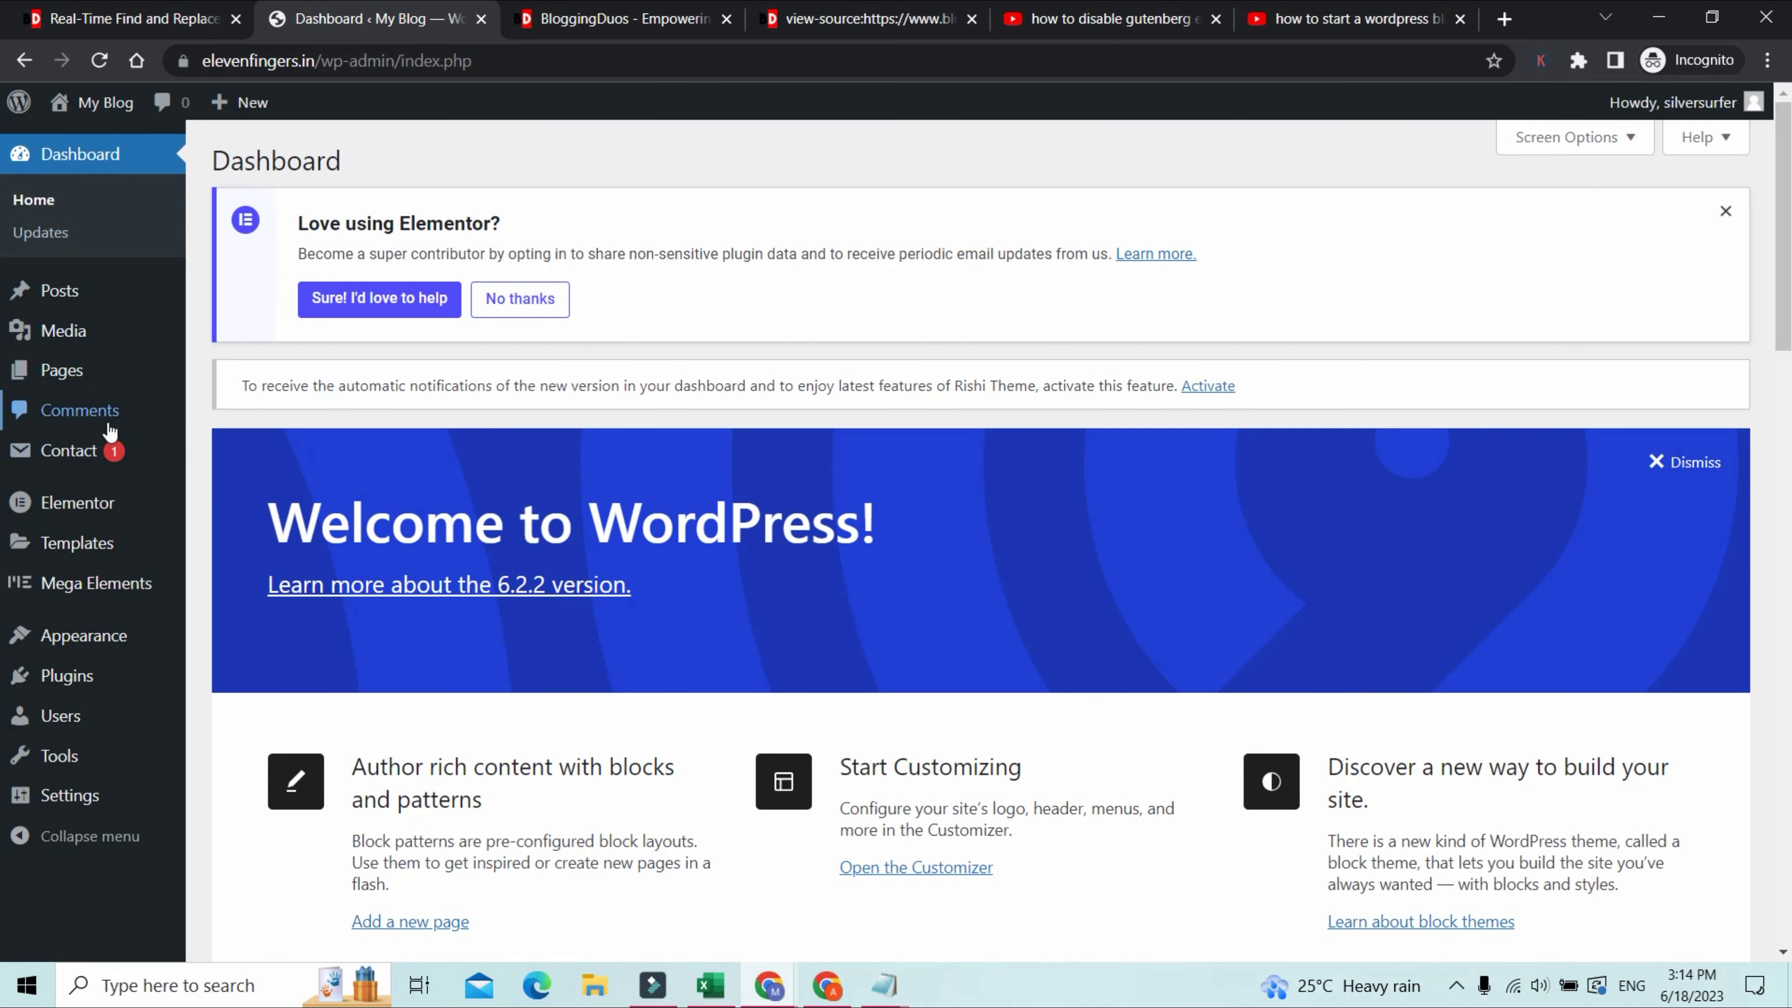
{"action": "mouse_move", "coordinate": [56, 289]}
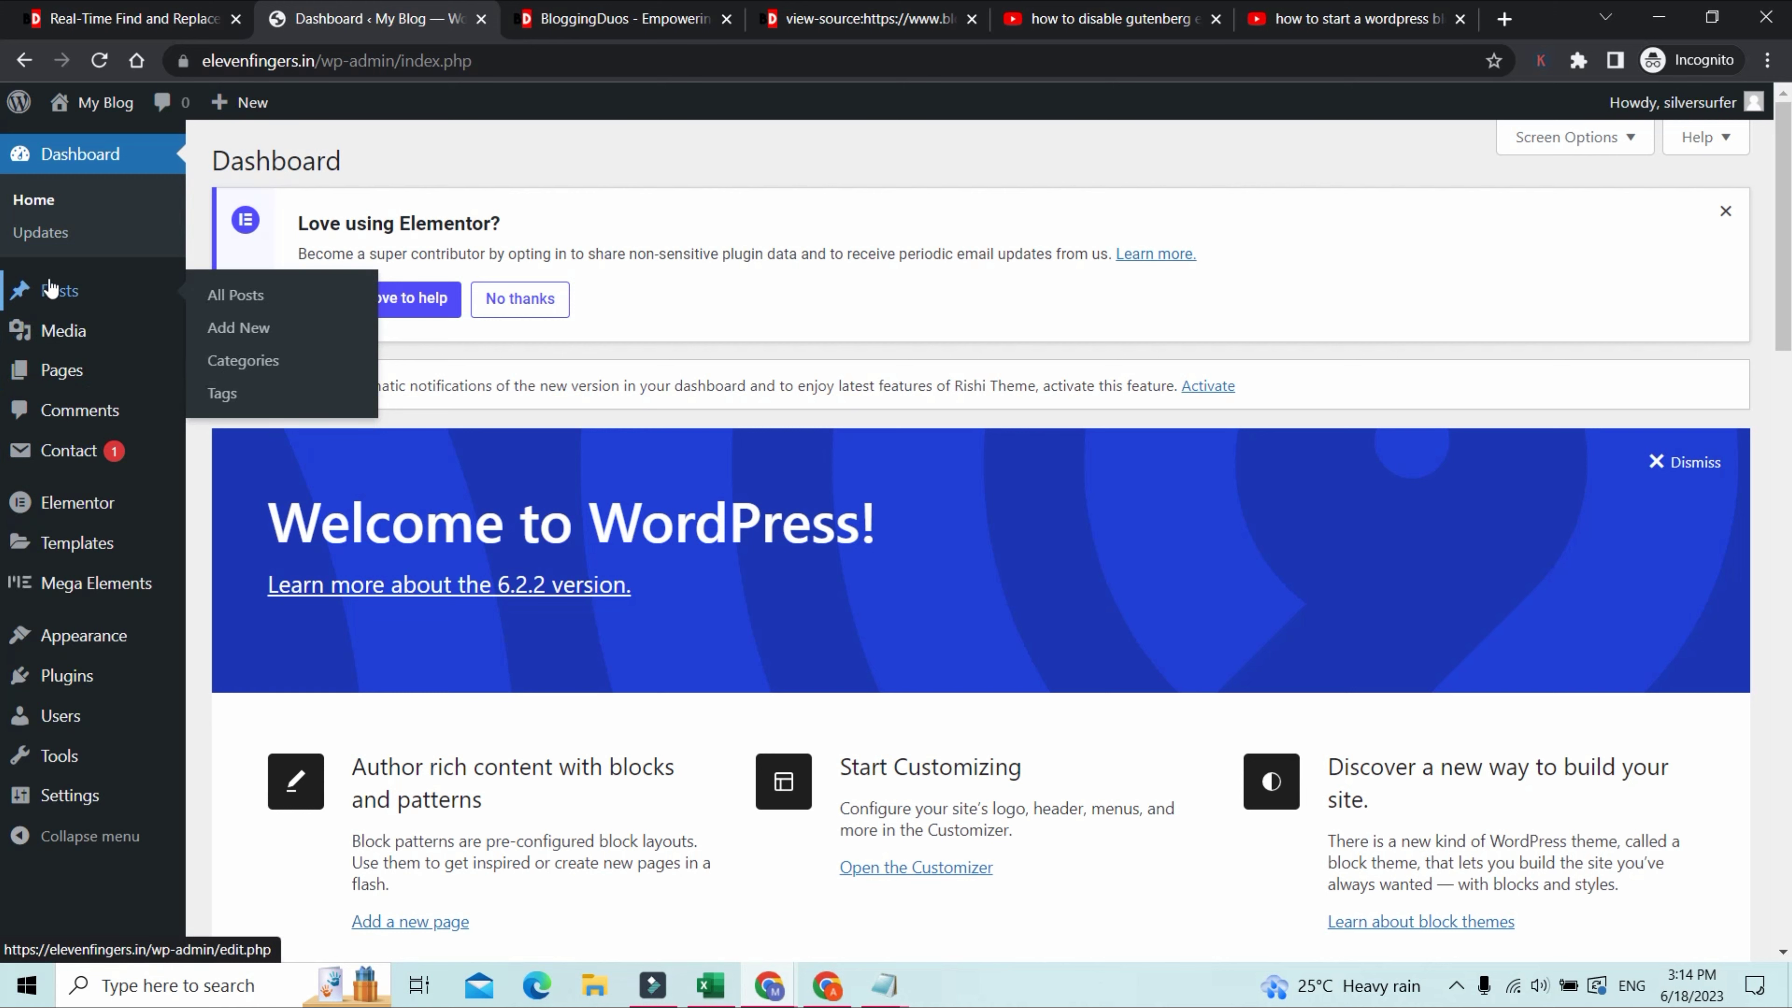
{"action": "left_click", "coordinate": [249, 337]}
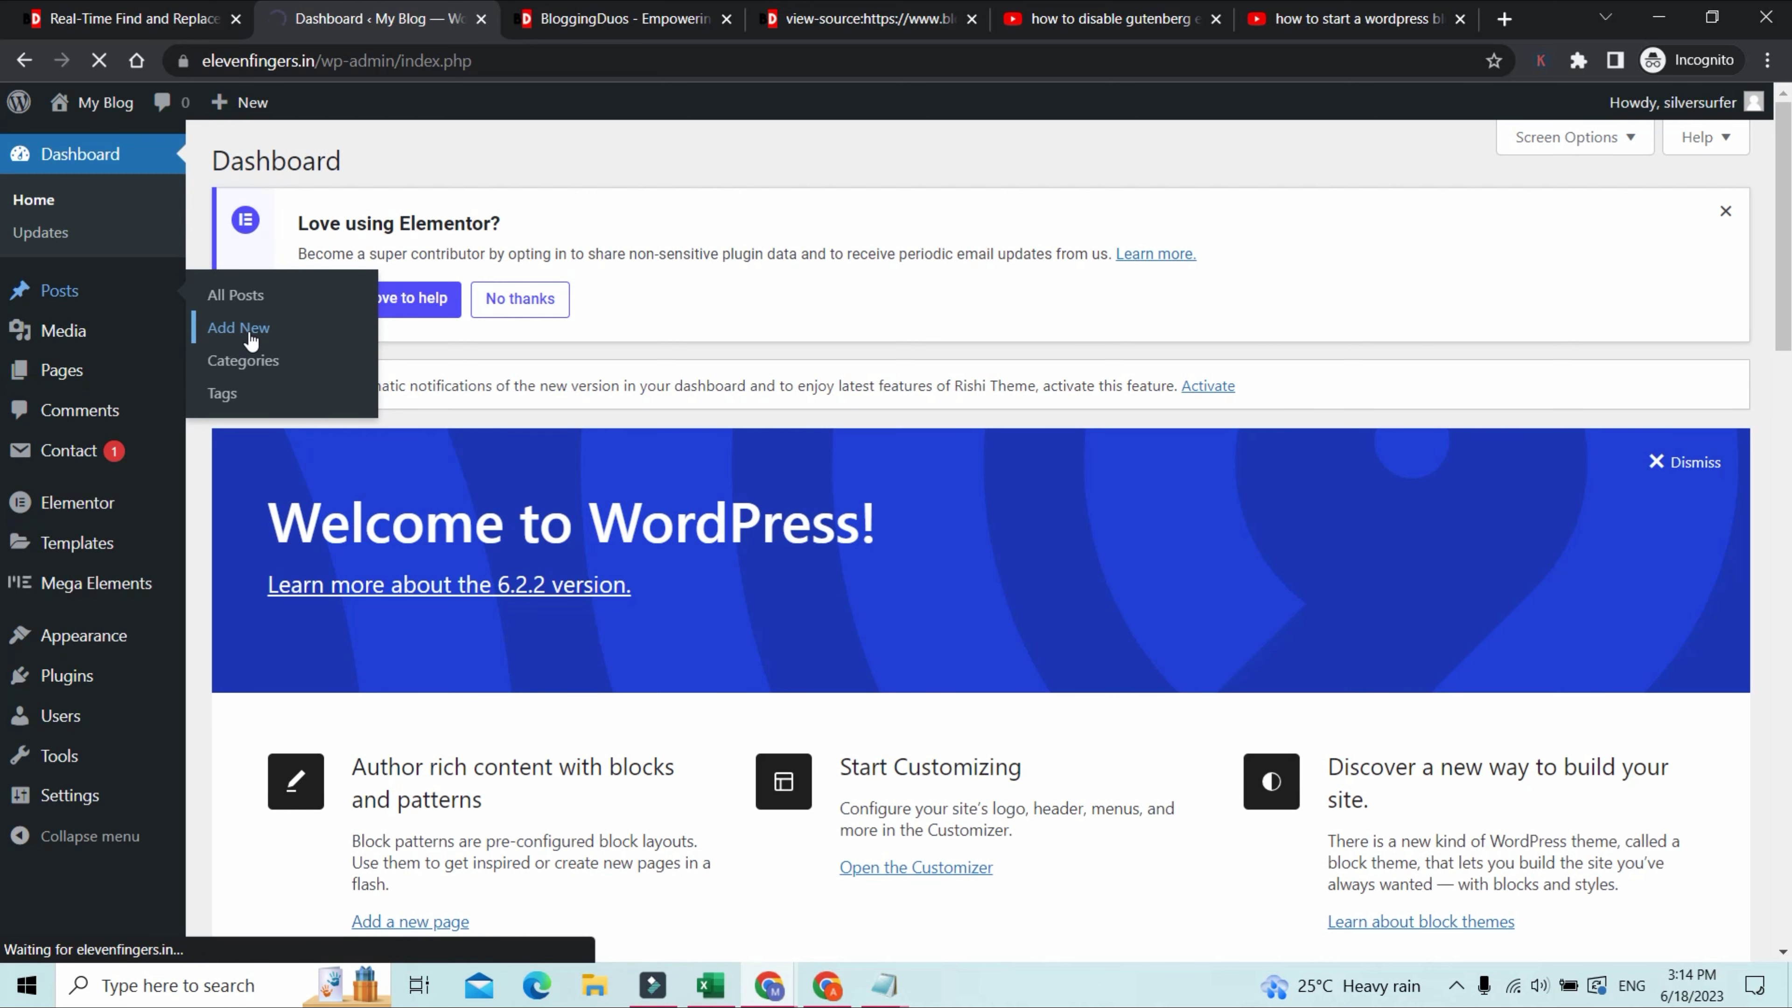
{"action": "scroll", "coordinate": [730, 425], "scroll_direction": "down", "scroll_amount": 4}
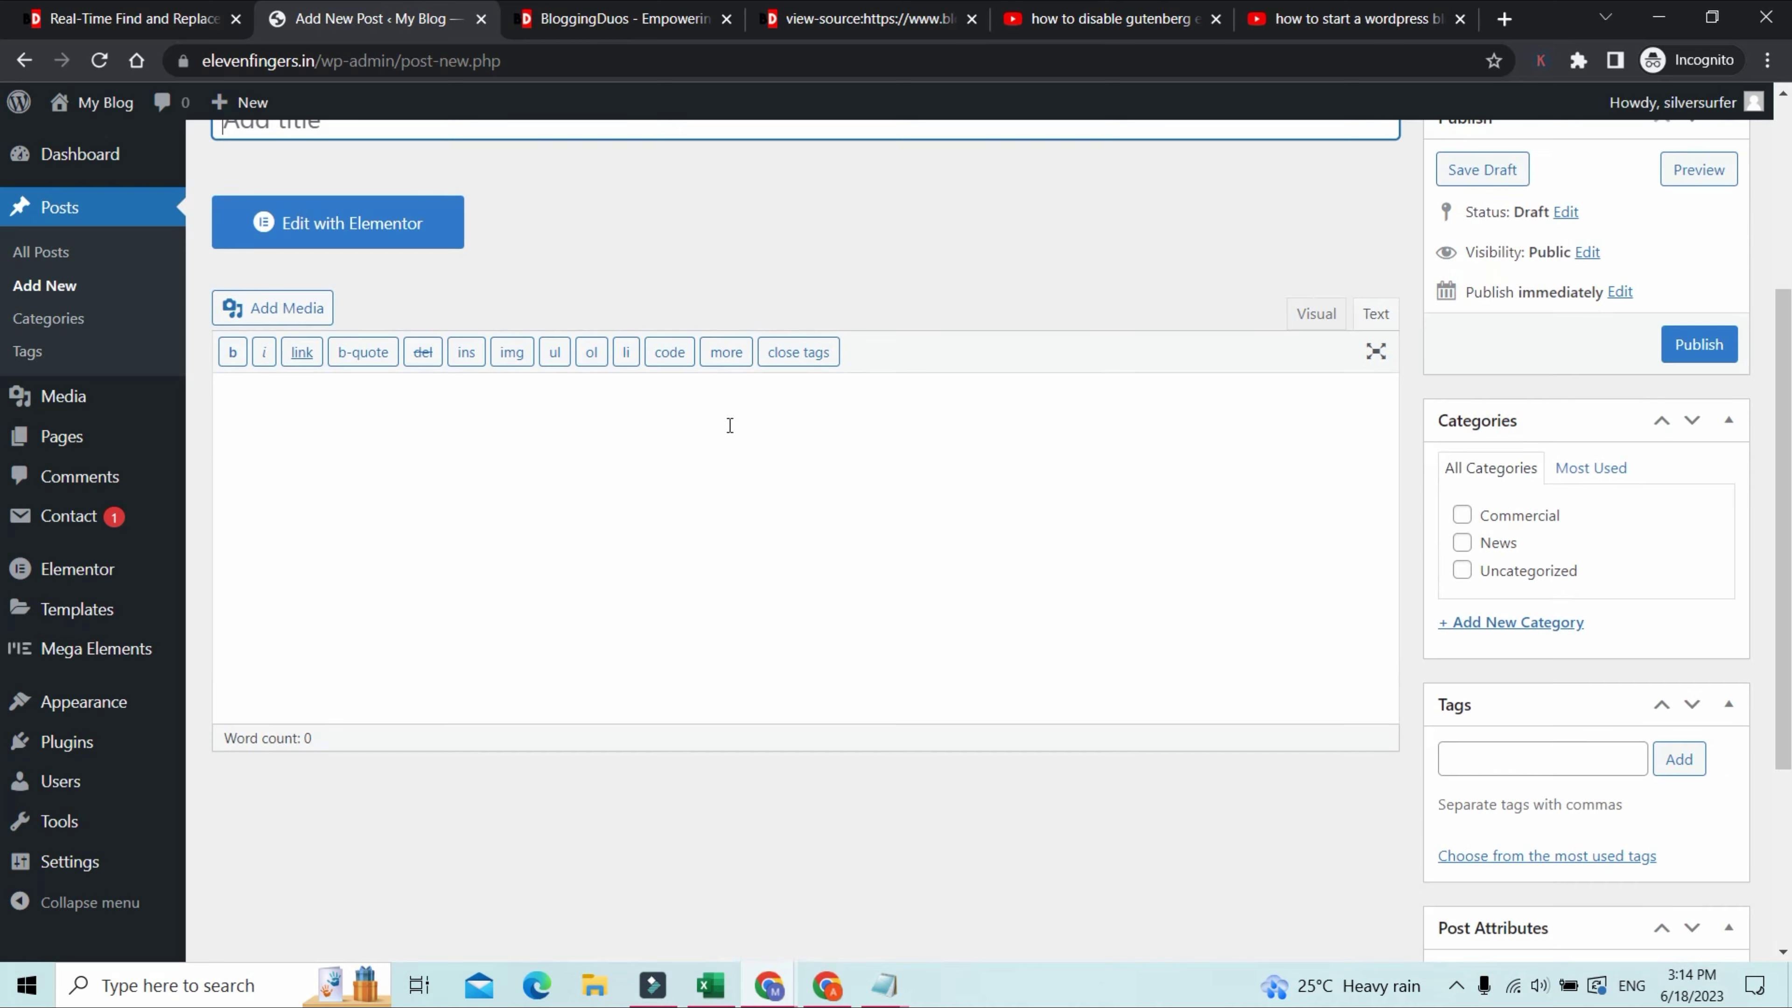
{"action": "left_click", "coordinate": [403, 430]}
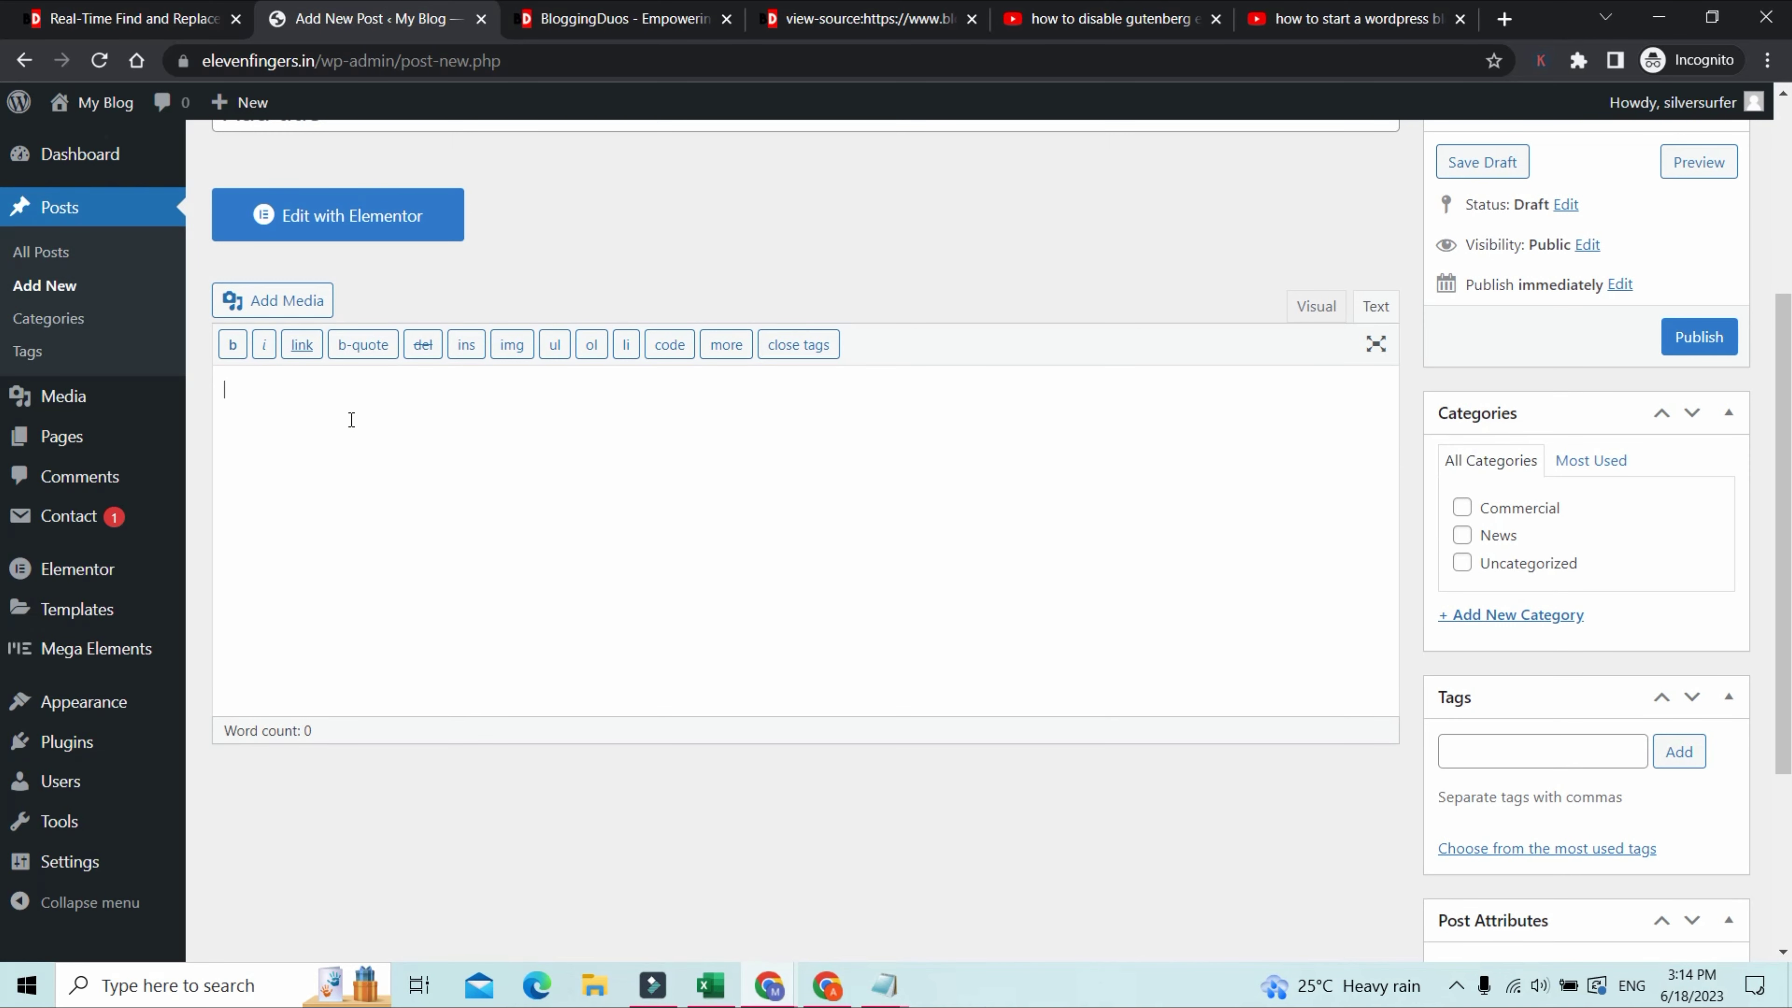
{"action": "type", "text": "A Blog By Leena"}
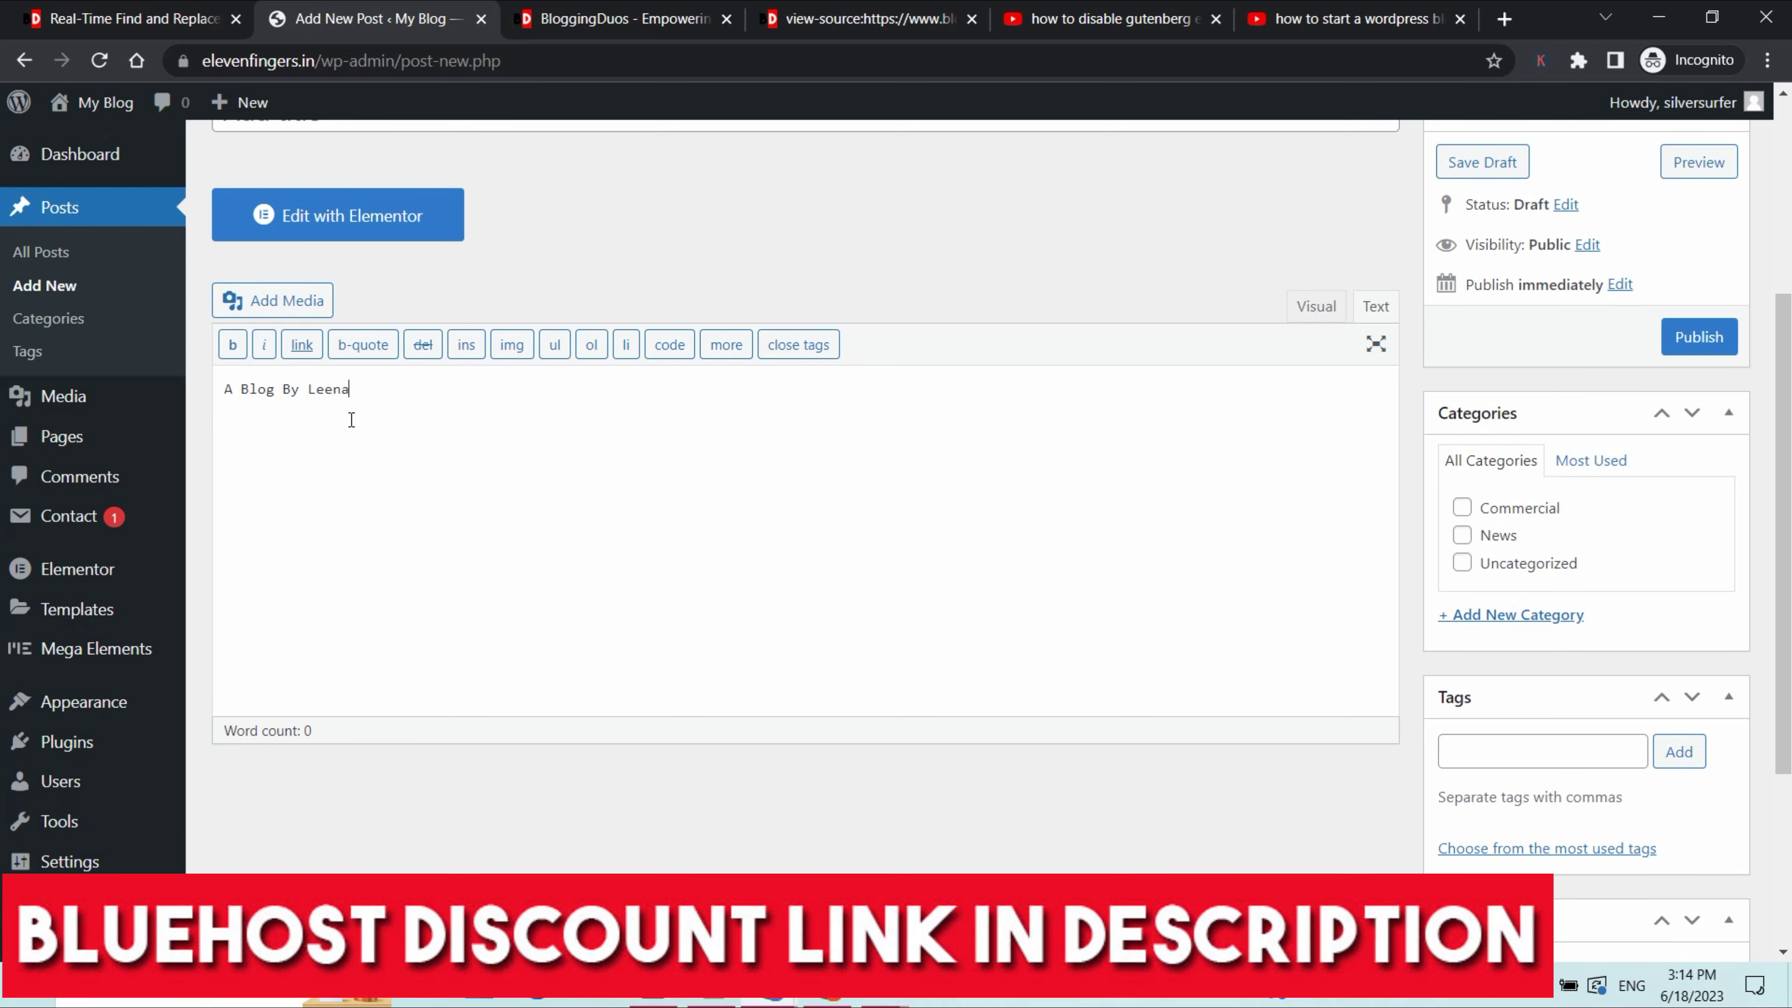
{"action": "type", "text": " Jain and V Abhishek"}
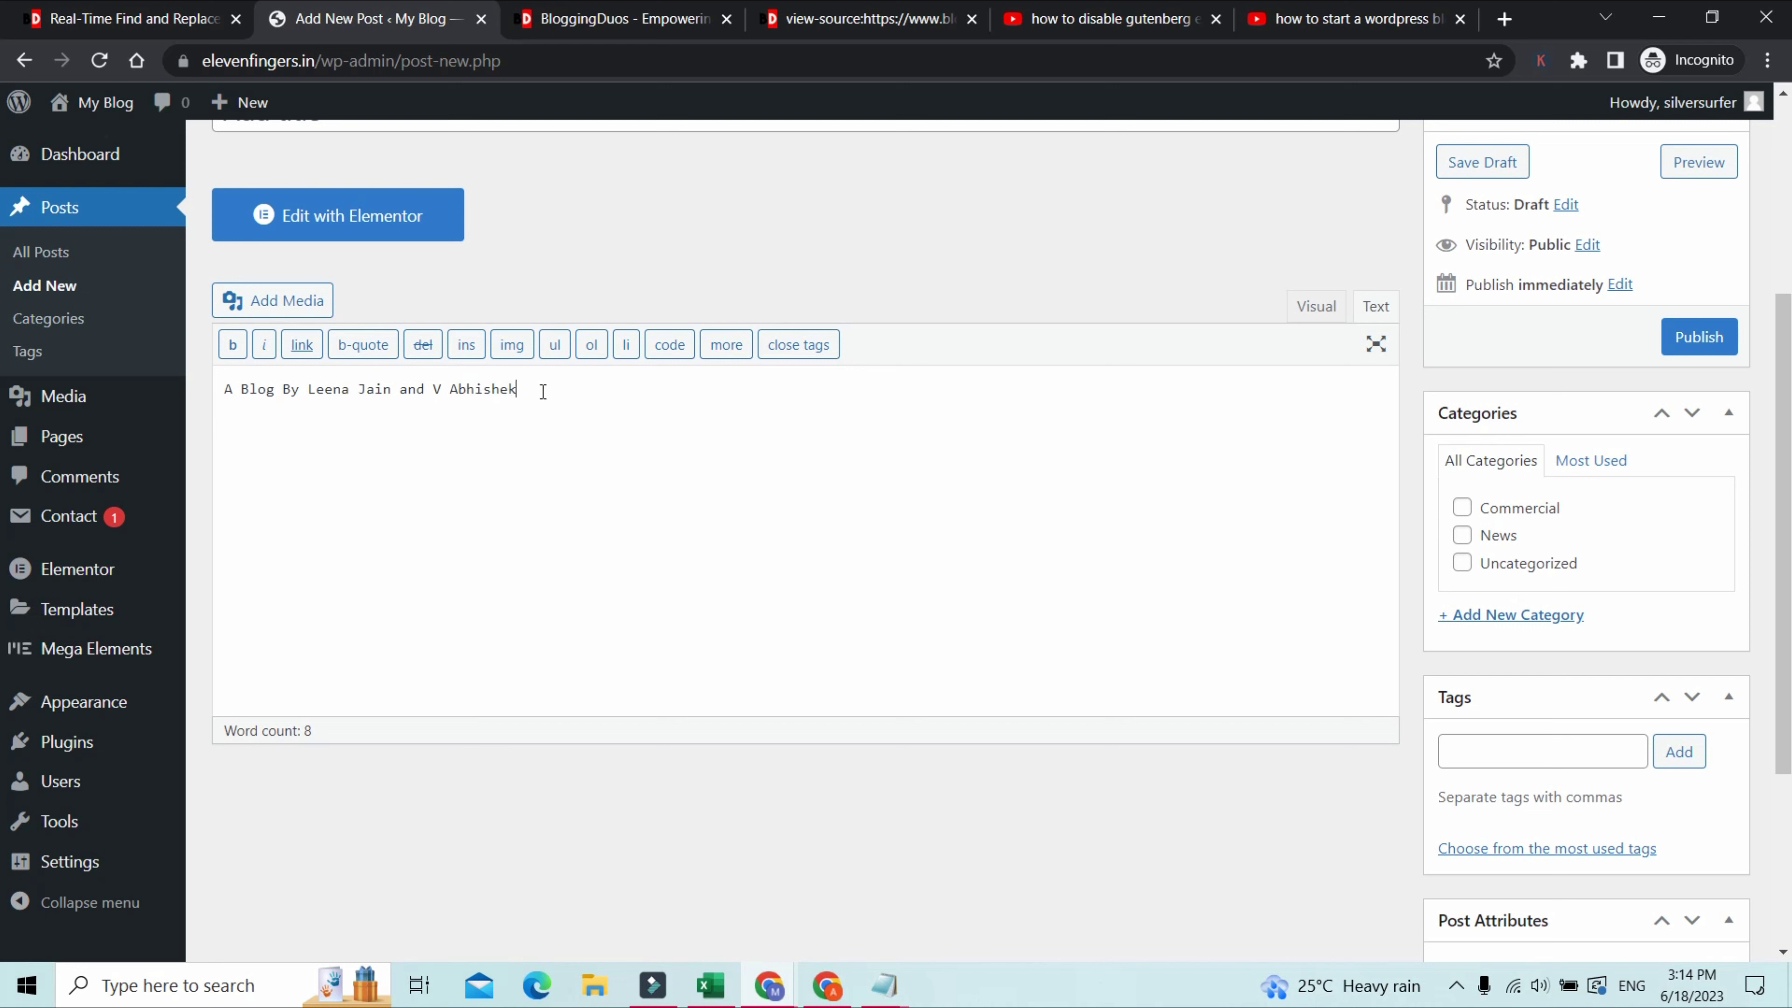
Step: Make both author names in the byline bold by wrapping each in strong tags
{"action": "left_click_drag", "start_coordinate": [309, 379], "coordinate": [392, 388]}
{"action": "left_click", "coordinate": [240, 352]}
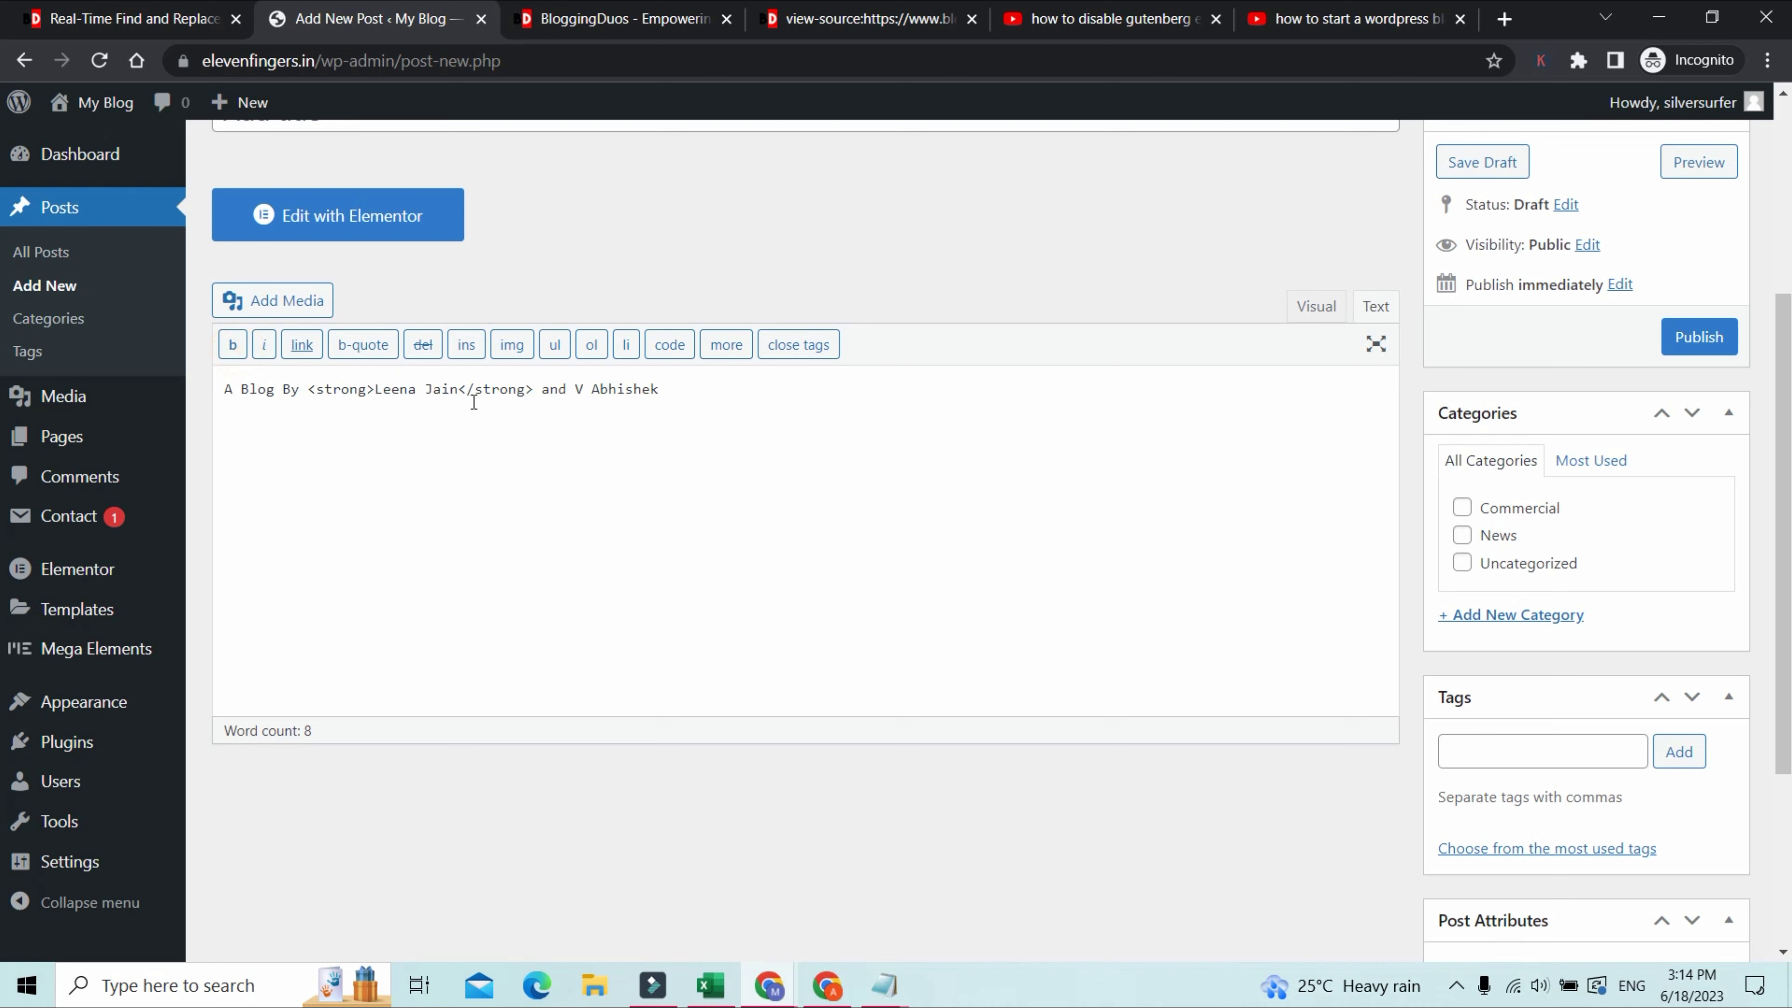
{"action": "left_click_drag", "start_coordinate": [575, 388], "coordinate": [660, 389]}
{"action": "left_click", "coordinate": [233, 347]}
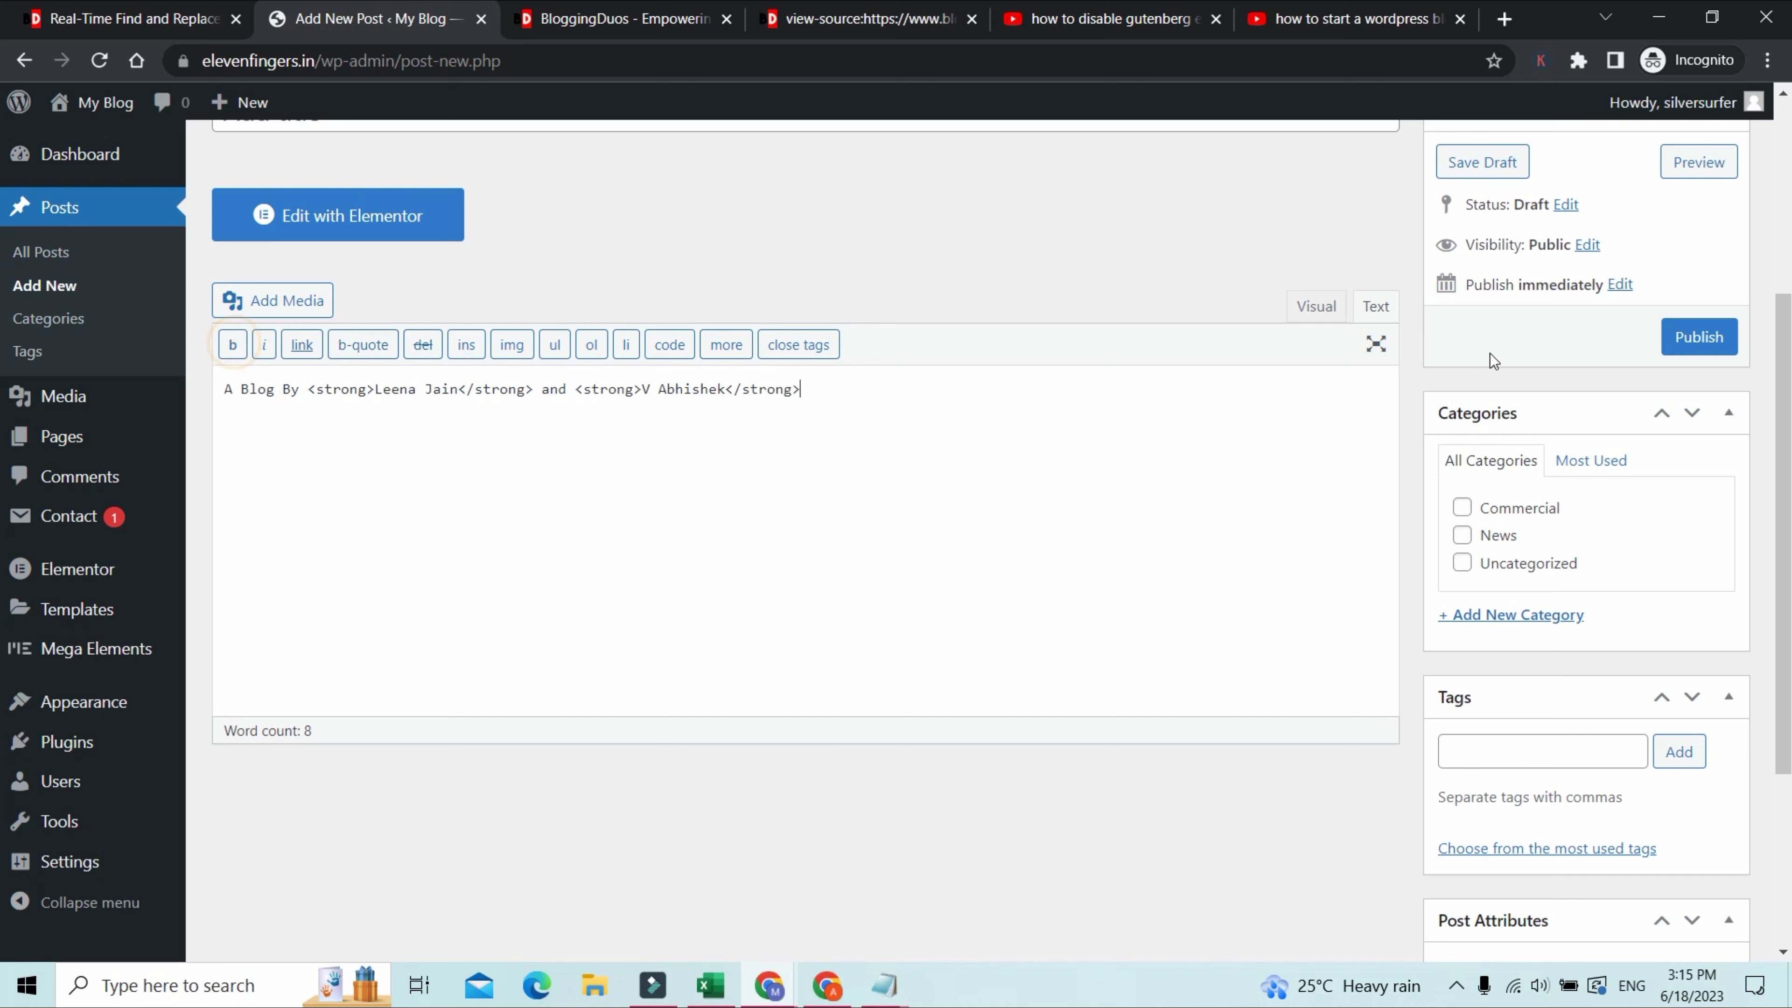
Step: Preview the byline's formatting in the post's visual editor
{"action": "left_click", "coordinate": [1314, 310]}
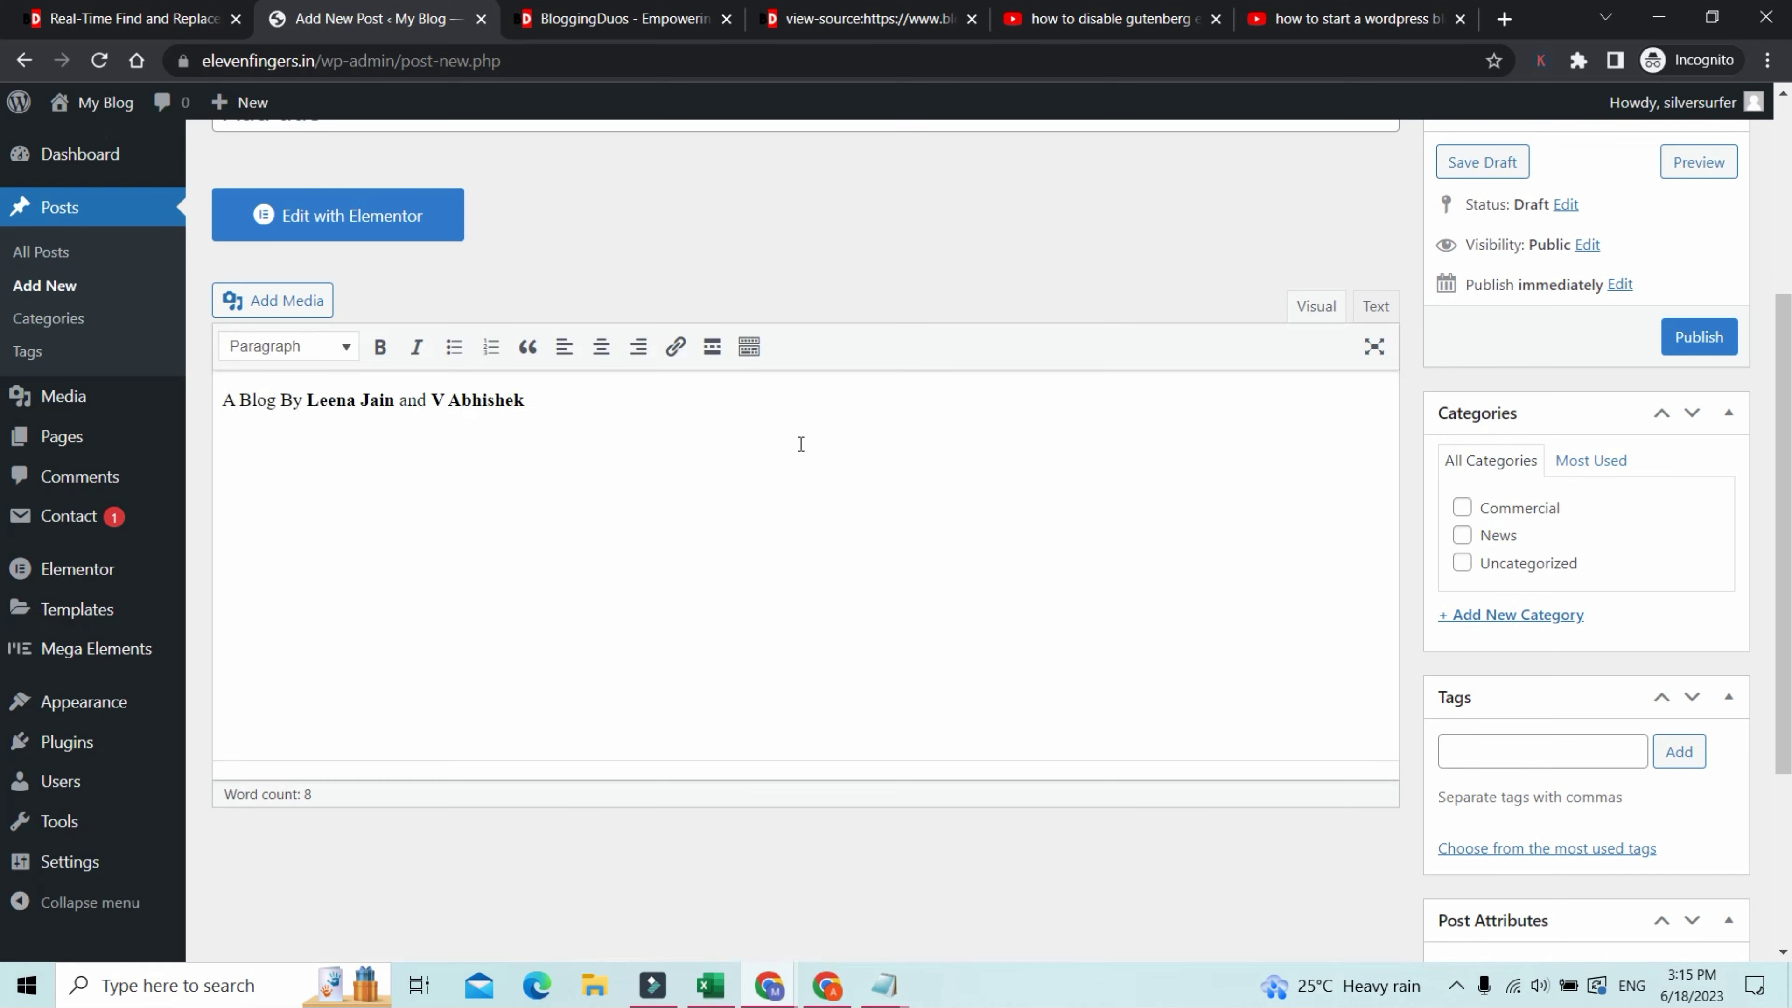
{"action": "left_click_drag", "start_coordinate": [704, 427], "coordinate": [613, 396]}
{"action": "left_click", "coordinate": [934, 471]}
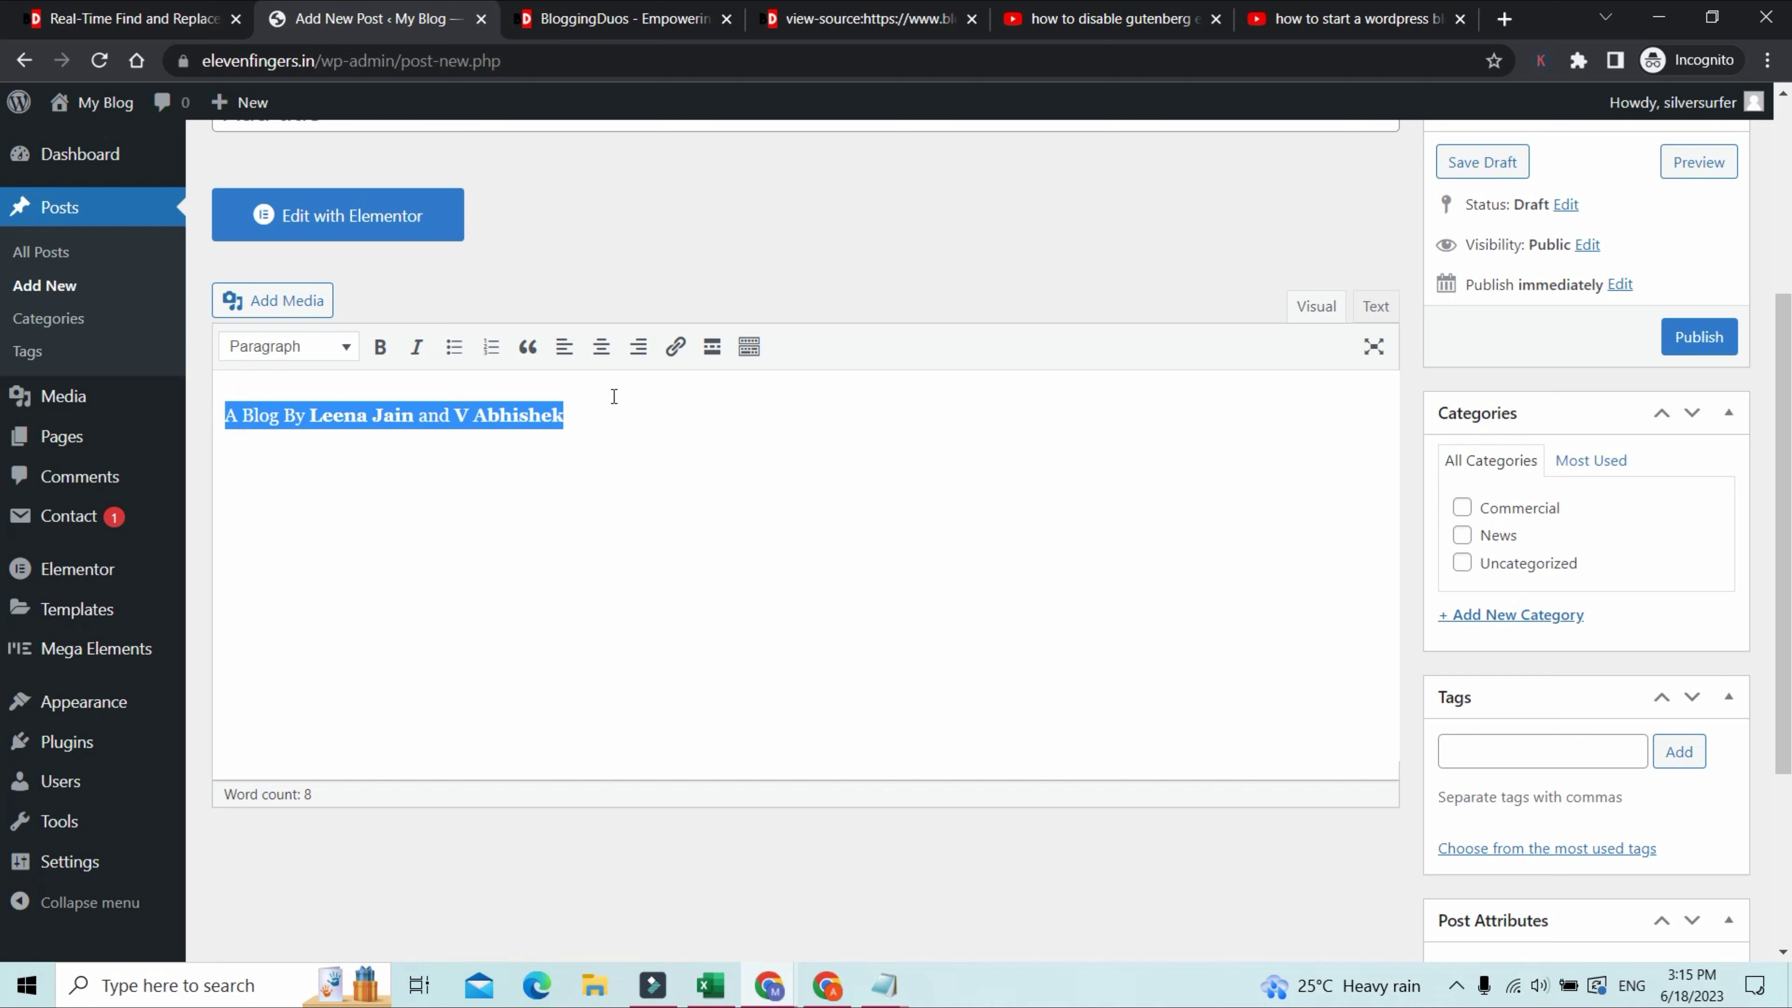
{"action": "left_click", "coordinate": [1310, 315]}
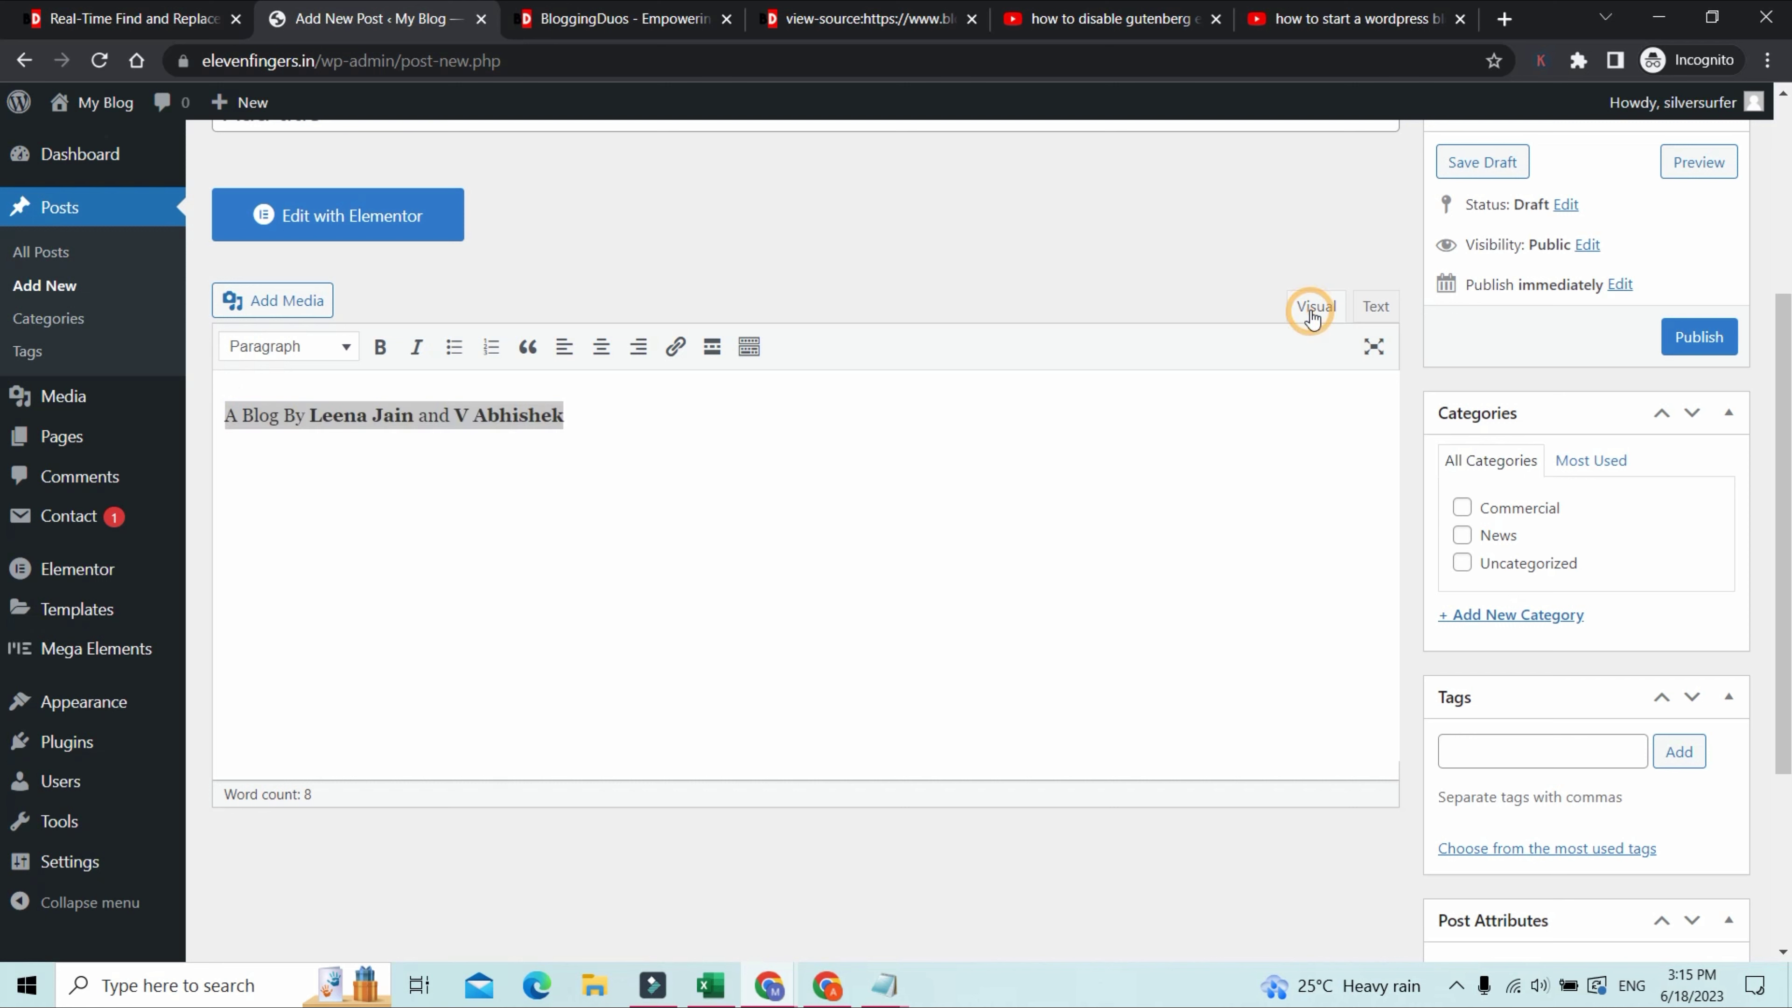
Step: Copy the byline's complete HTML code from the post and paste it as the rule's Replace text in Real-Time Find and Replace
{"action": "left_click", "coordinate": [1375, 308]}
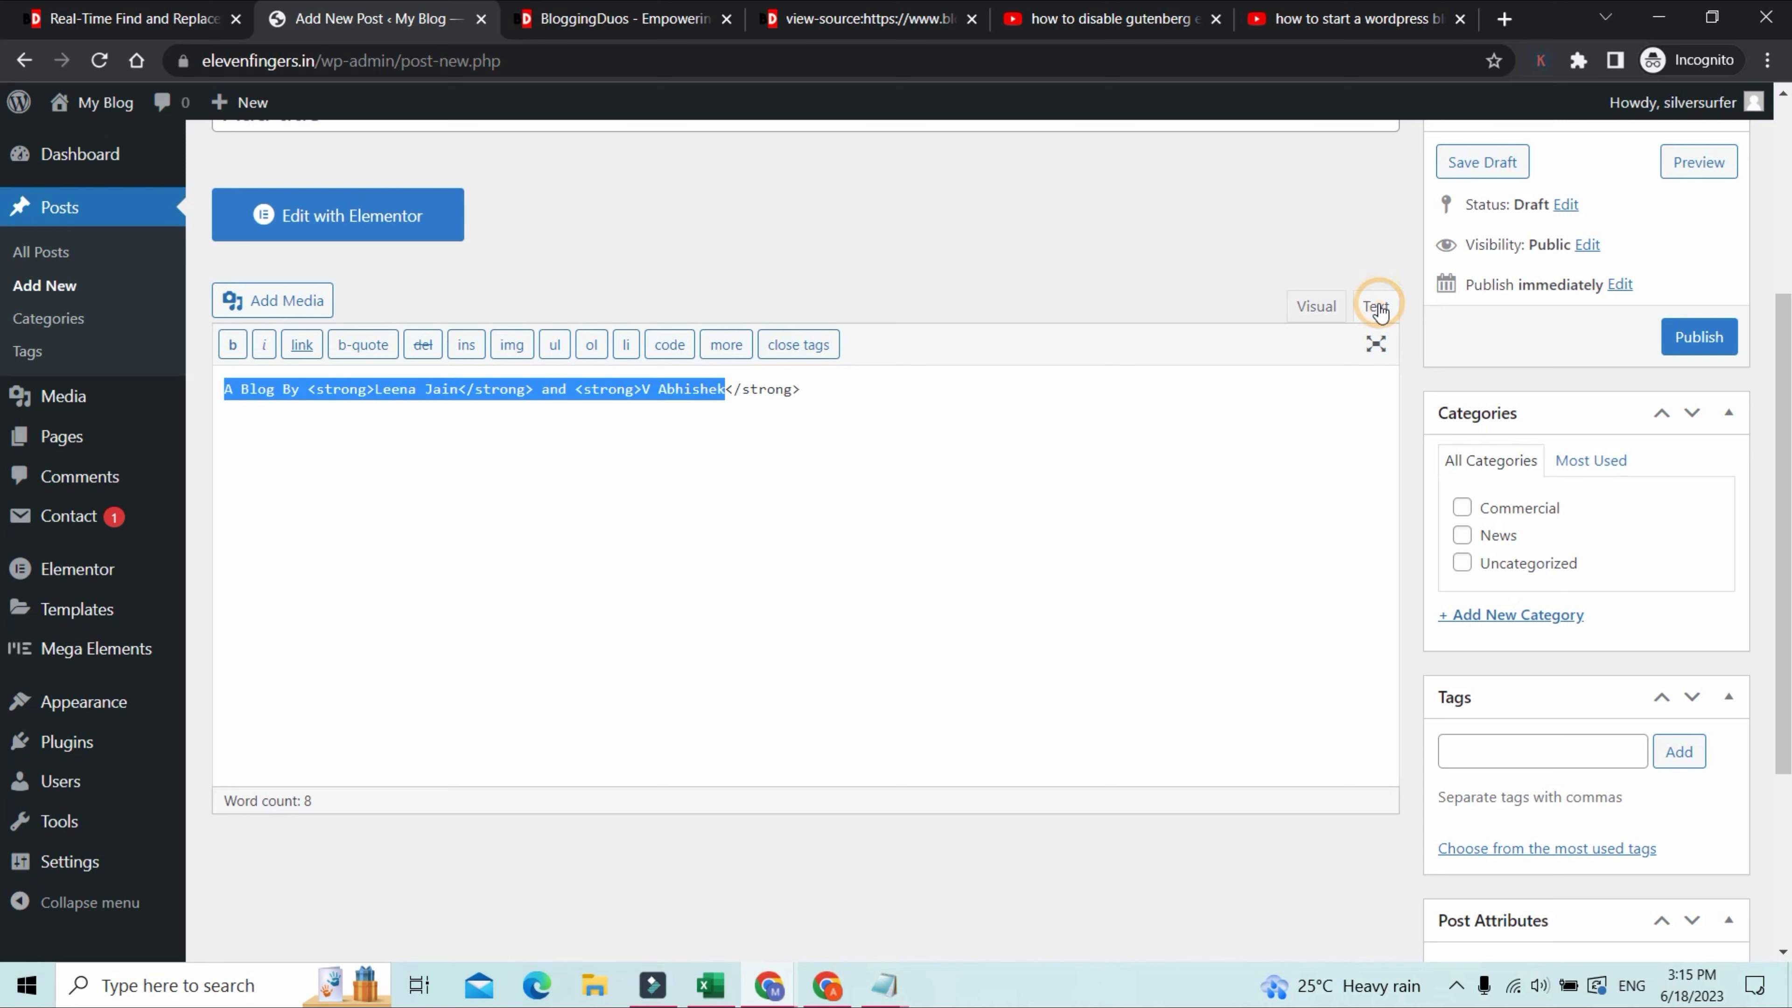
{"action": "left_click", "coordinate": [1056, 382]}
{"action": "key", "text": "ctrl+a"}
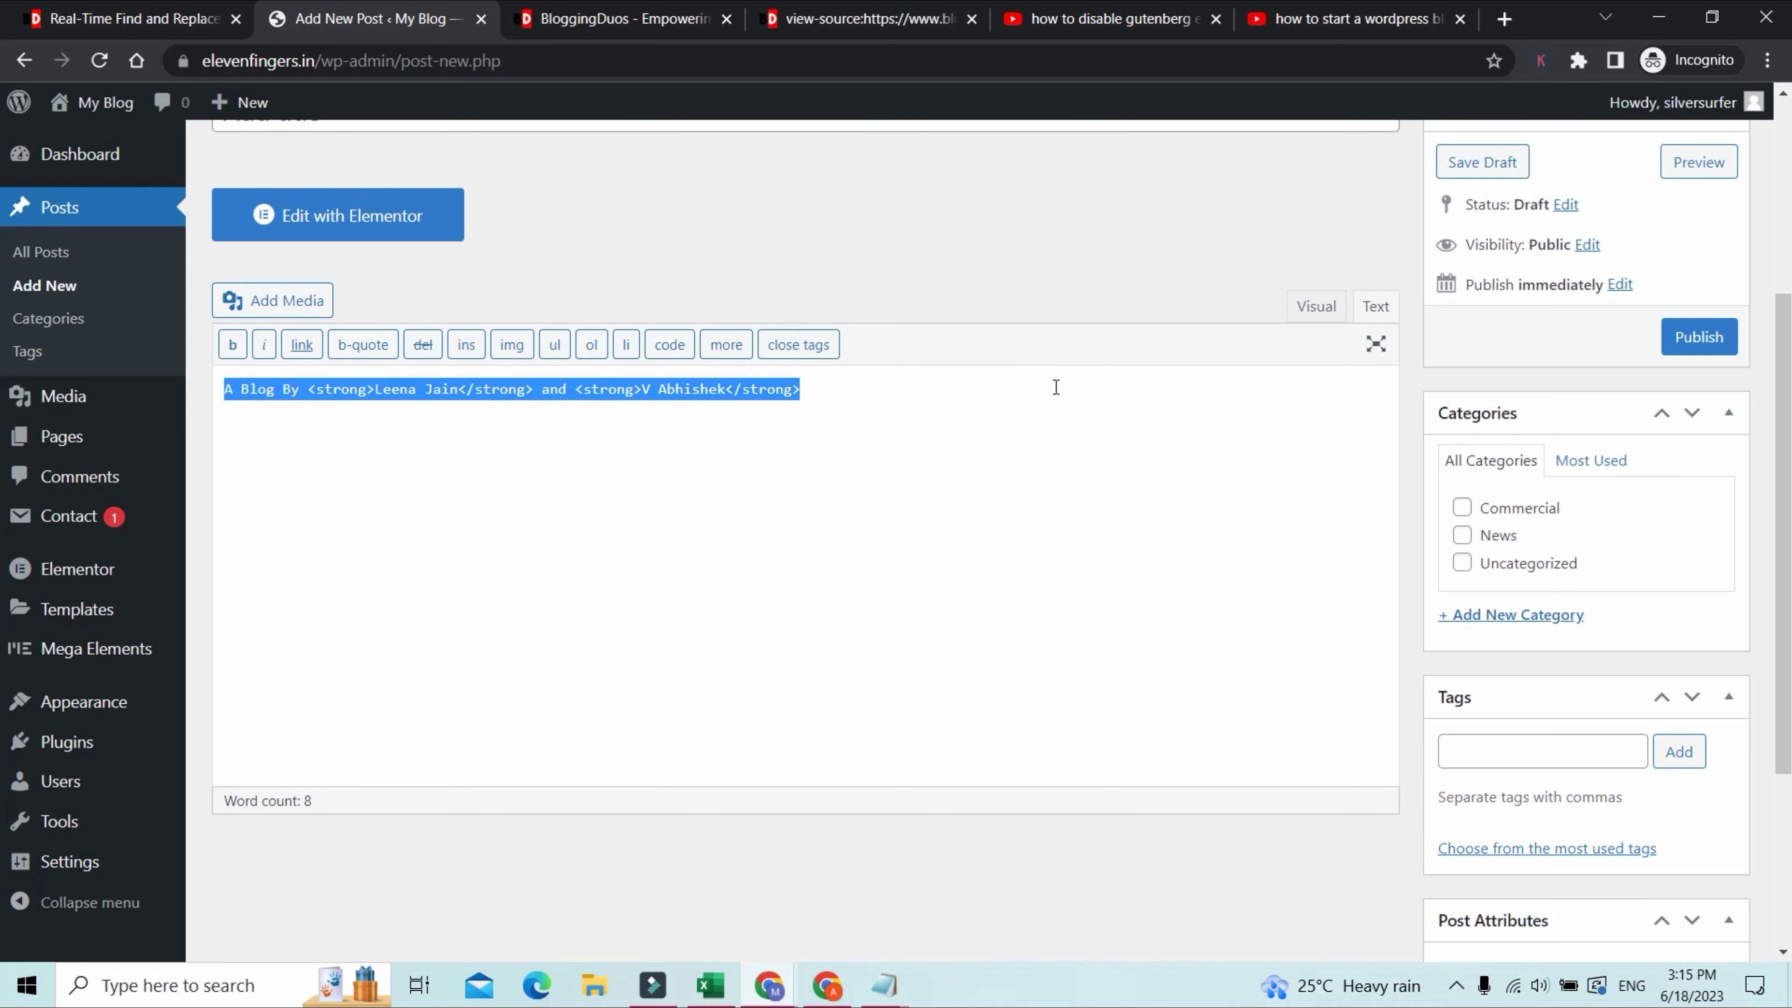
{"action": "right_click", "coordinate": [762, 385]}
{"action": "left_click", "coordinate": [835, 468]}
{"action": "left_click", "coordinate": [156, 29]}
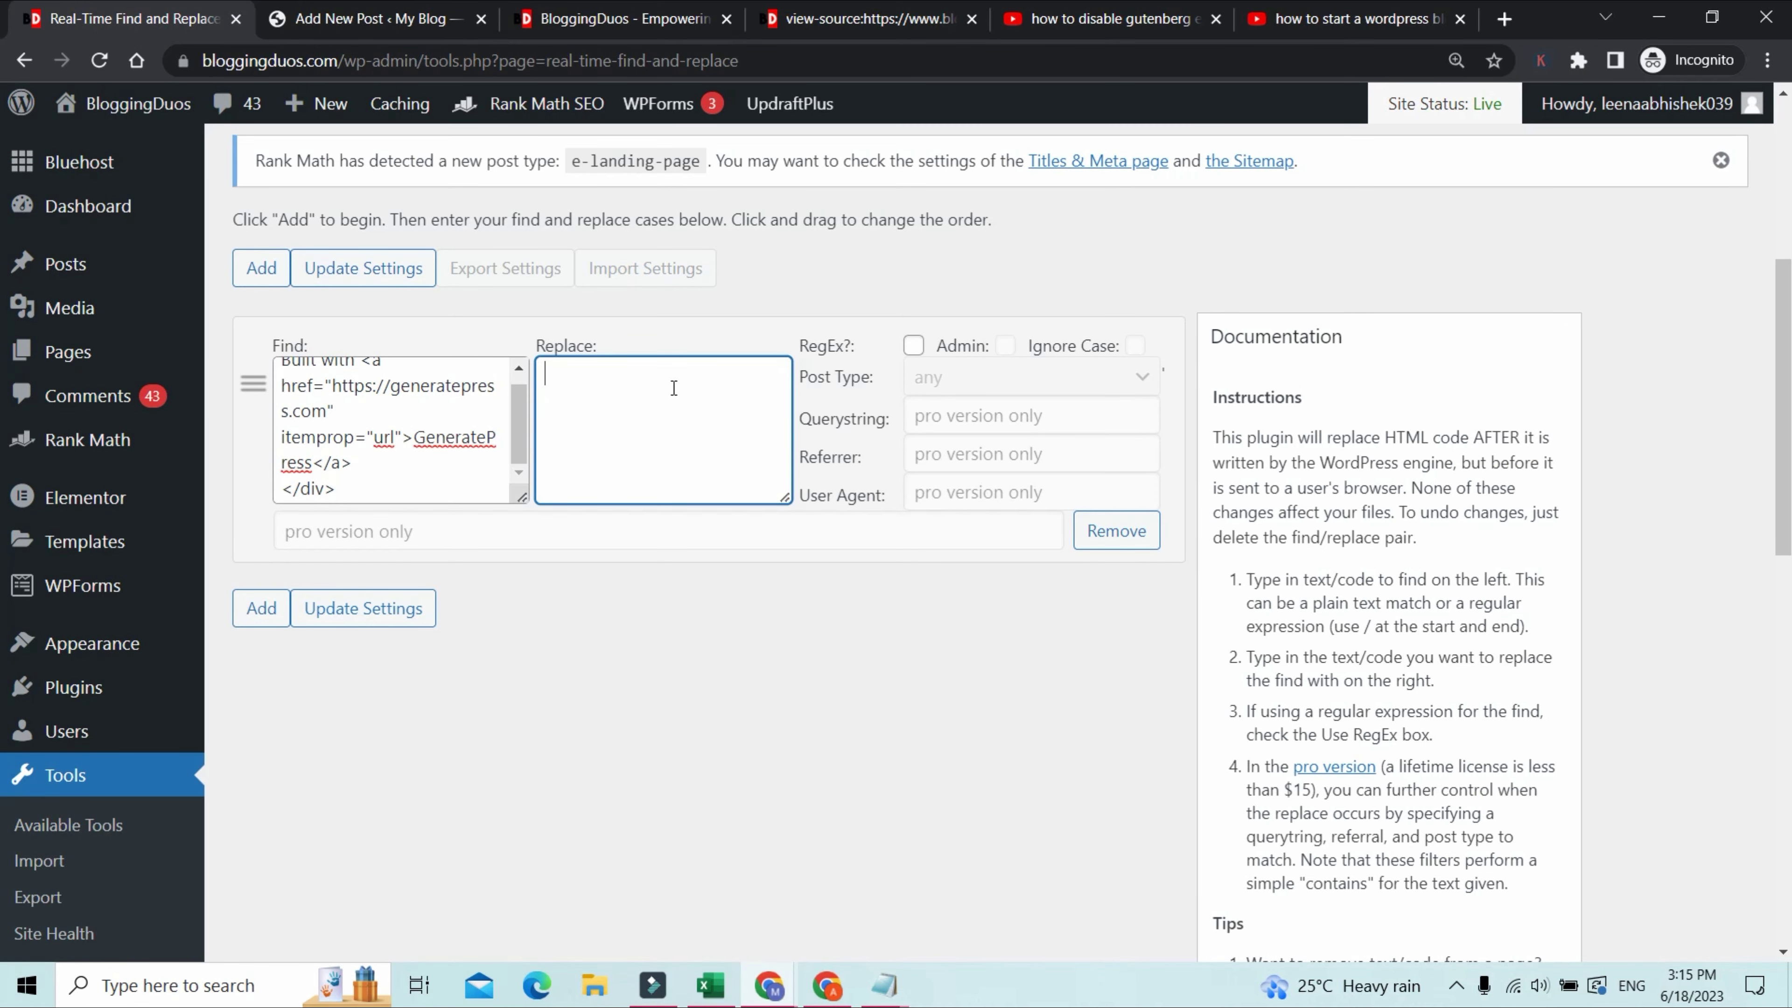
{"action": "key", "text": "ctrl+v"}
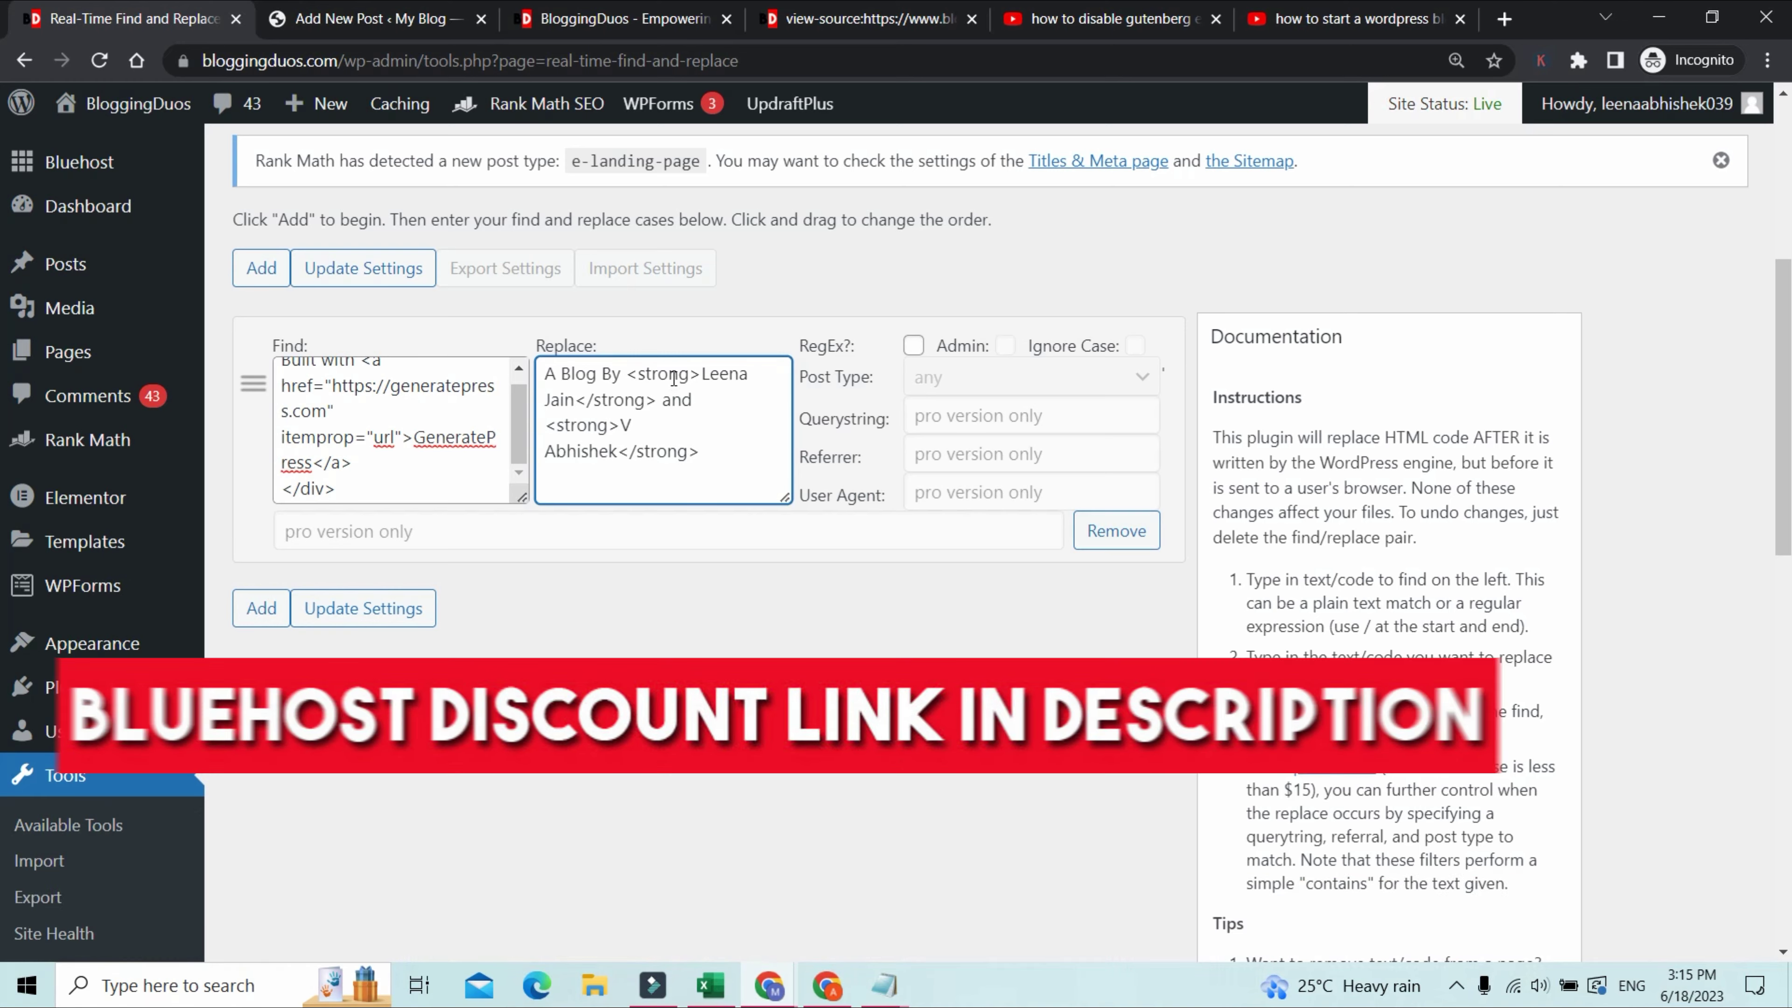
Step: Copy the closing </div> tag from the Find text and add it on a new line after the byline in the Replace text
{"action": "key", "text": "shift+Tab"}
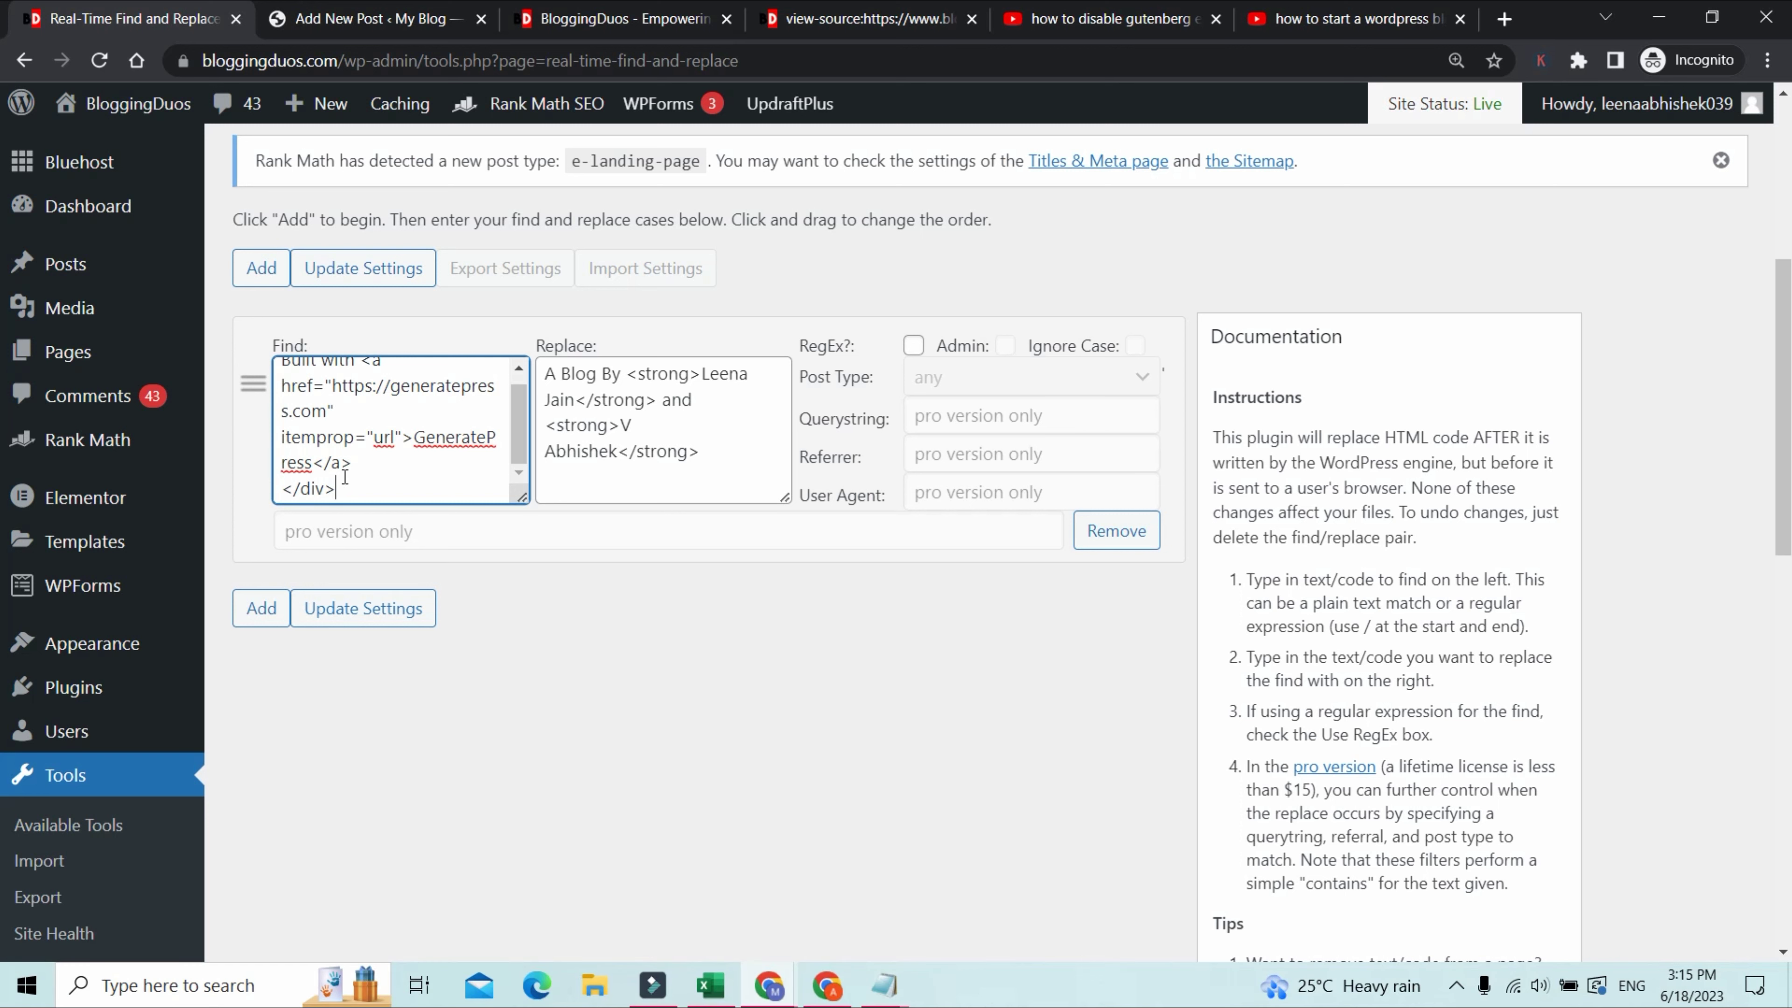
{"action": "left_click_drag", "start_coordinate": [340, 489], "coordinate": [284, 486]}
{"action": "left_click", "coordinate": [585, 489]}
{"action": "left_click", "coordinate": [730, 460]}
{"action": "left_click", "coordinate": [640, 486]}
{"action": "left_click", "coordinate": [741, 470]}
{"action": "key", "text": "Return"}
{"action": "key", "text": "ctrl+v"}
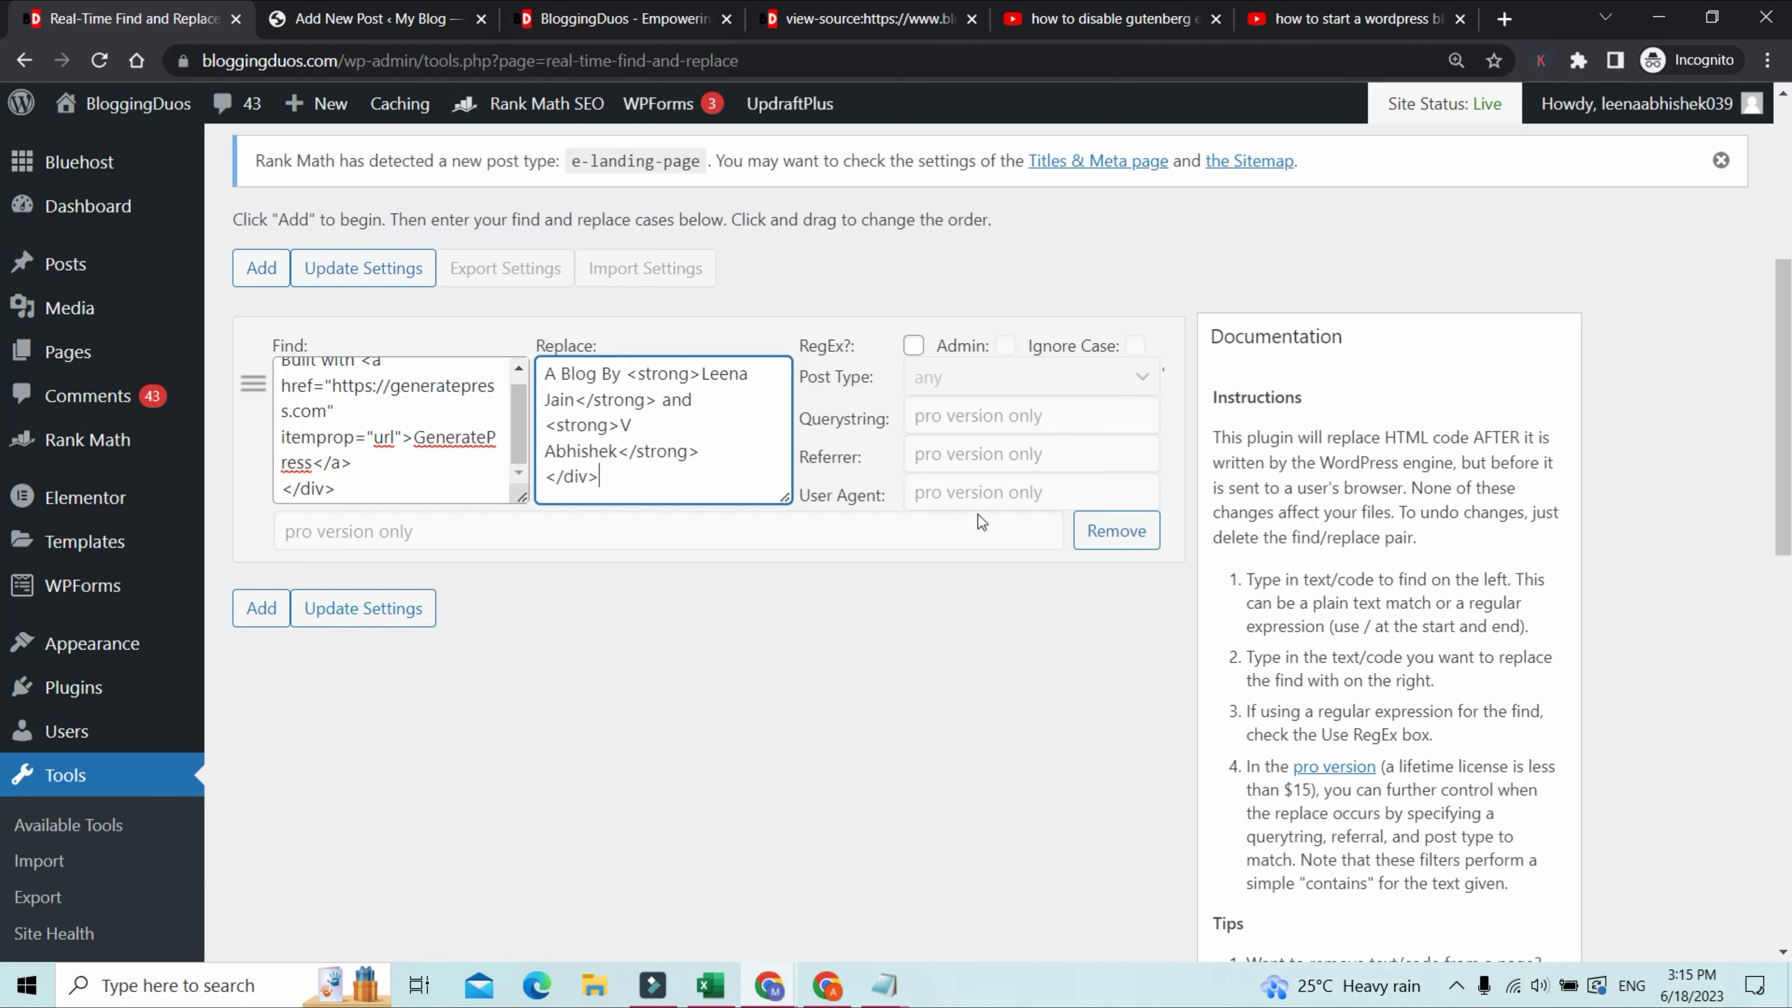
Step: Save the find-and-replace settings and switch to the live BloggingDuos page
{"action": "left_click", "coordinate": [344, 614]}
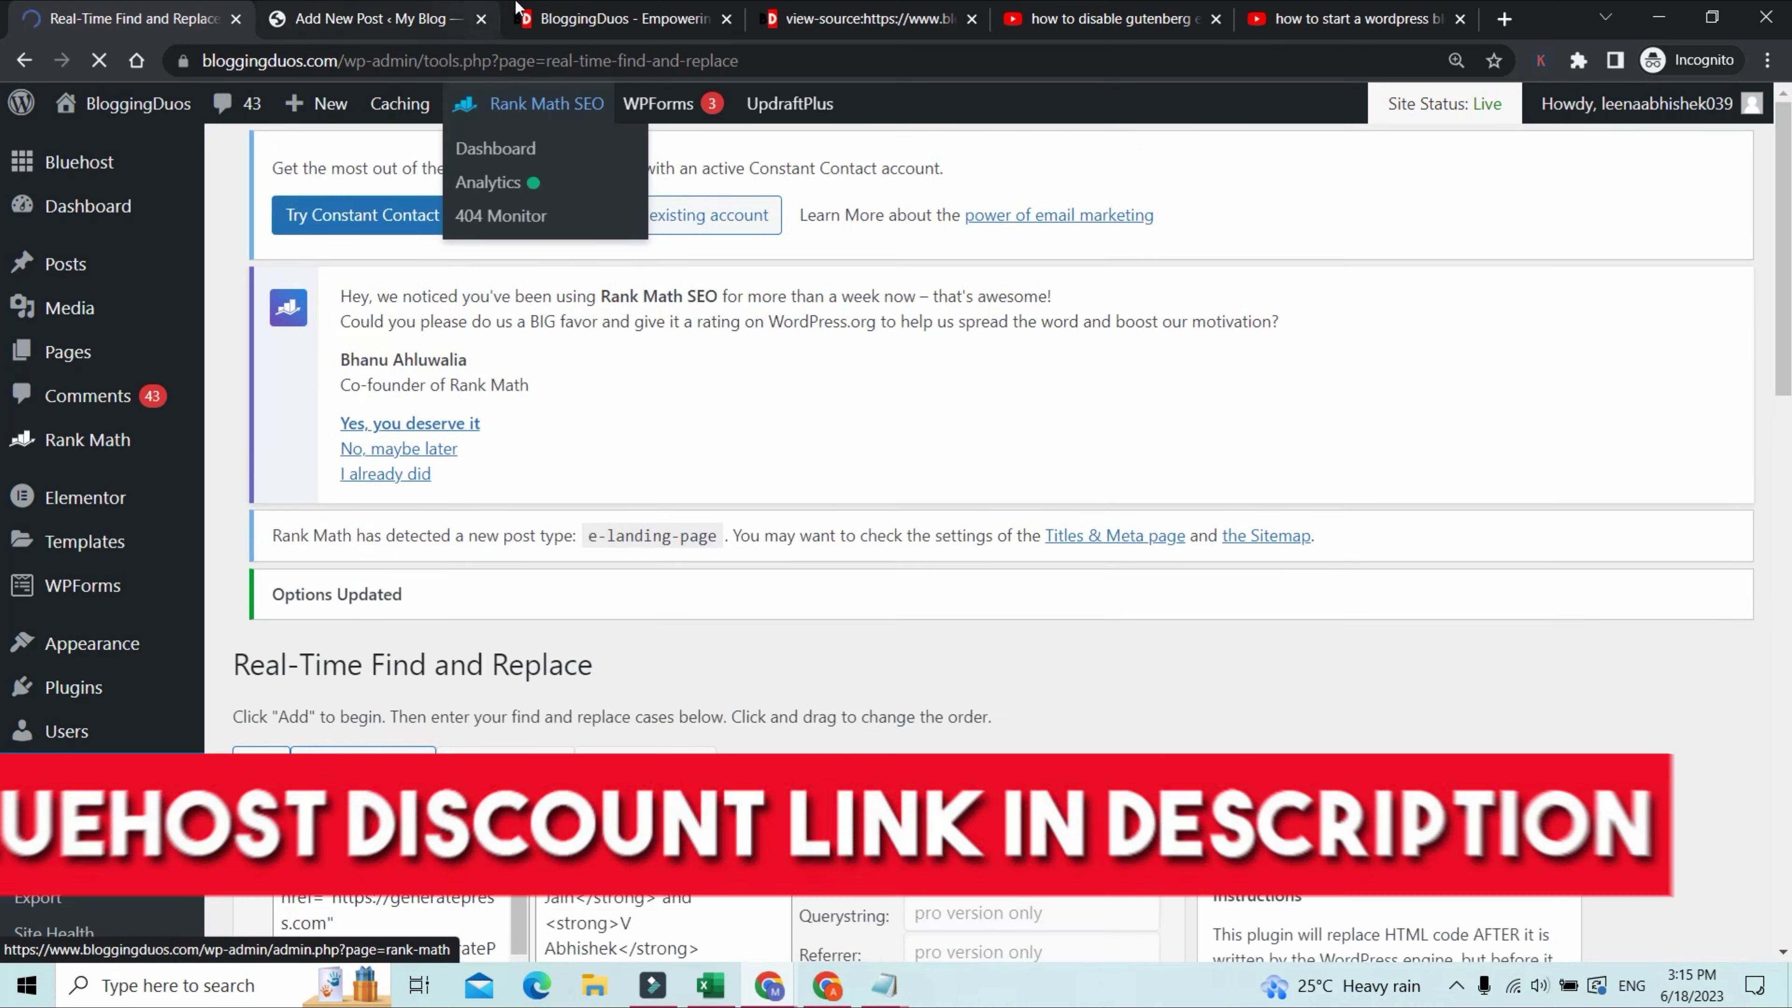
{"action": "left_click", "coordinate": [624, 19]}
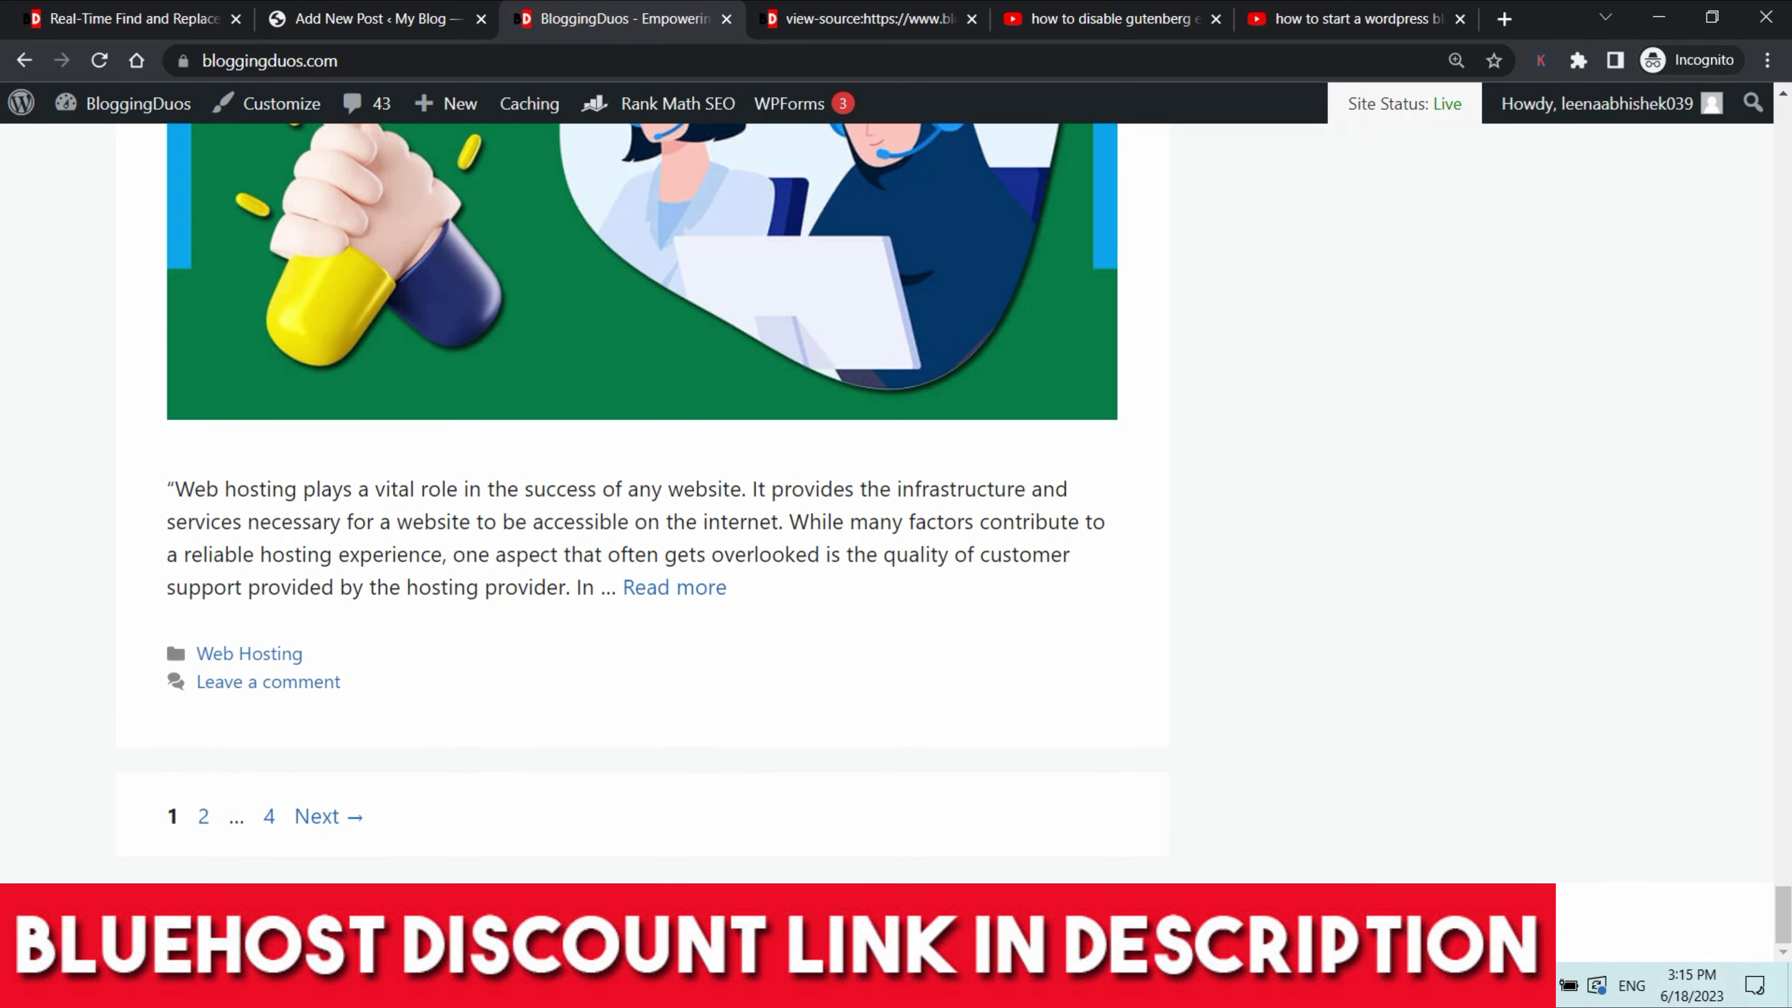